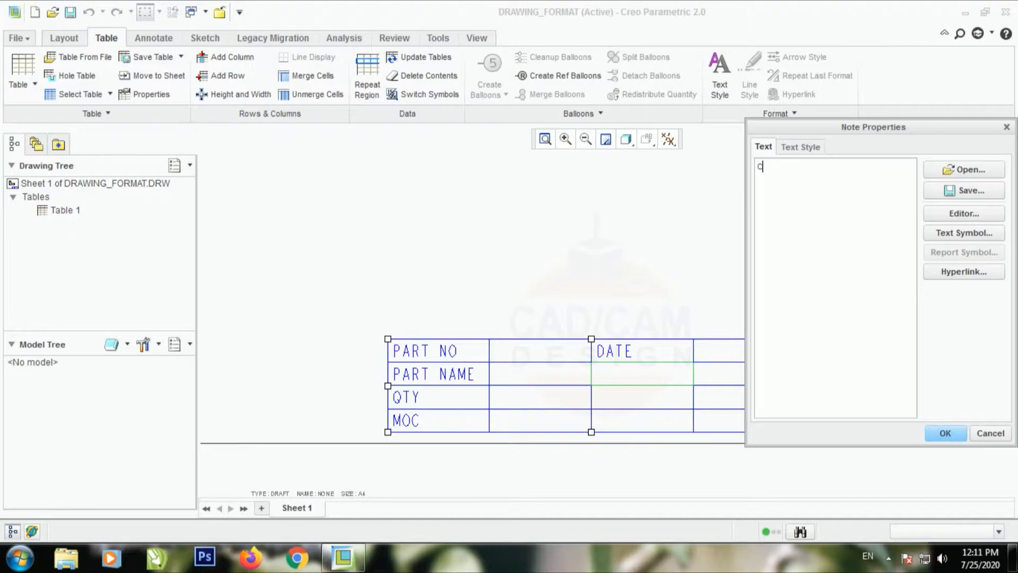
Label the two title block cells below DATE as DESIGNED BY and CHKD BY
type("DESIGNED BY")
left_click(945, 433)
double_click(660, 405)
type("CH")
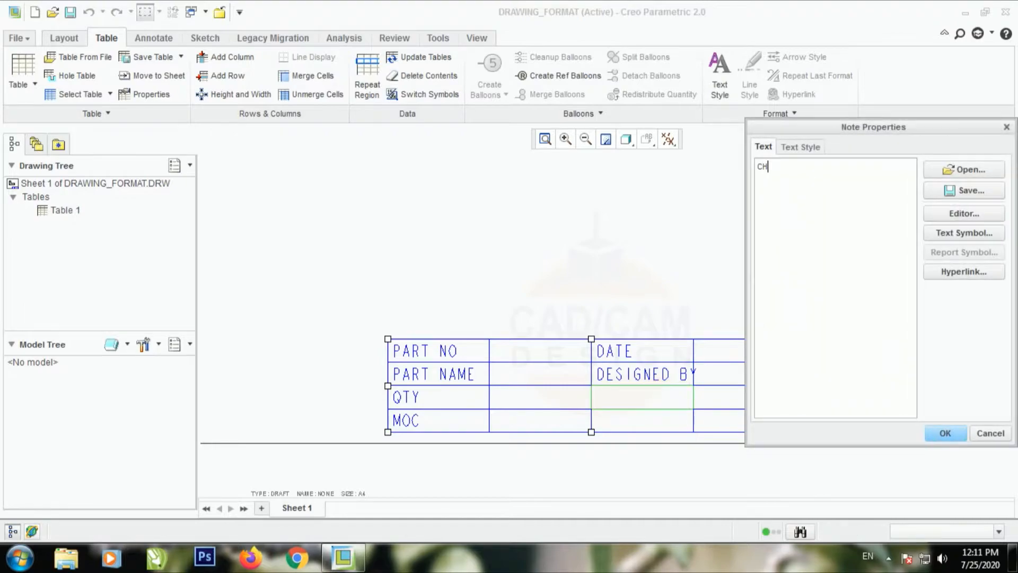
type("KD BY")
left_click(939, 433)
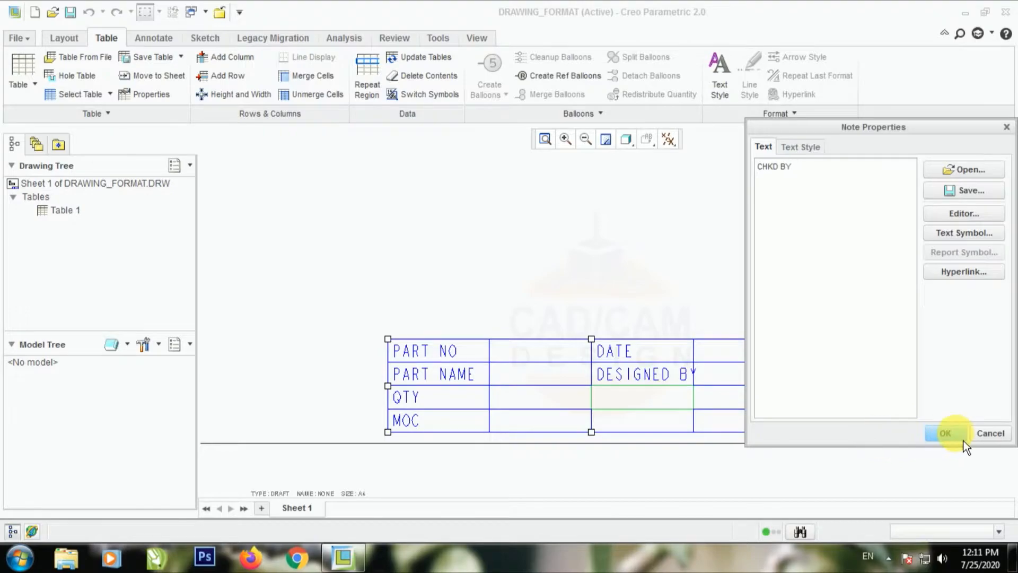
Label the title block cell below CHKD BY as APPROVED BY
double_click(653, 428)
type("APPROVED ")
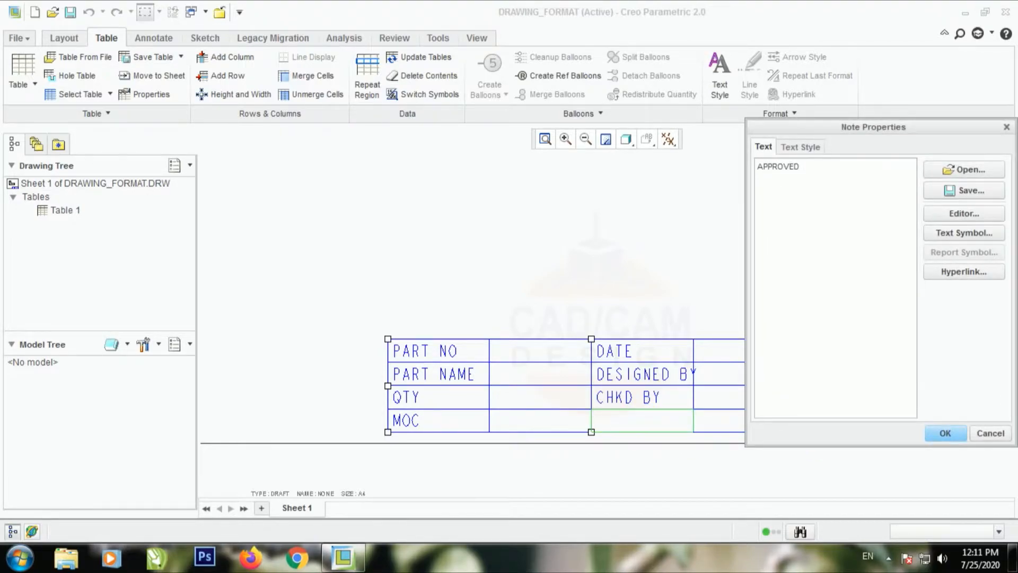
type("BY")
left_click(945, 432)
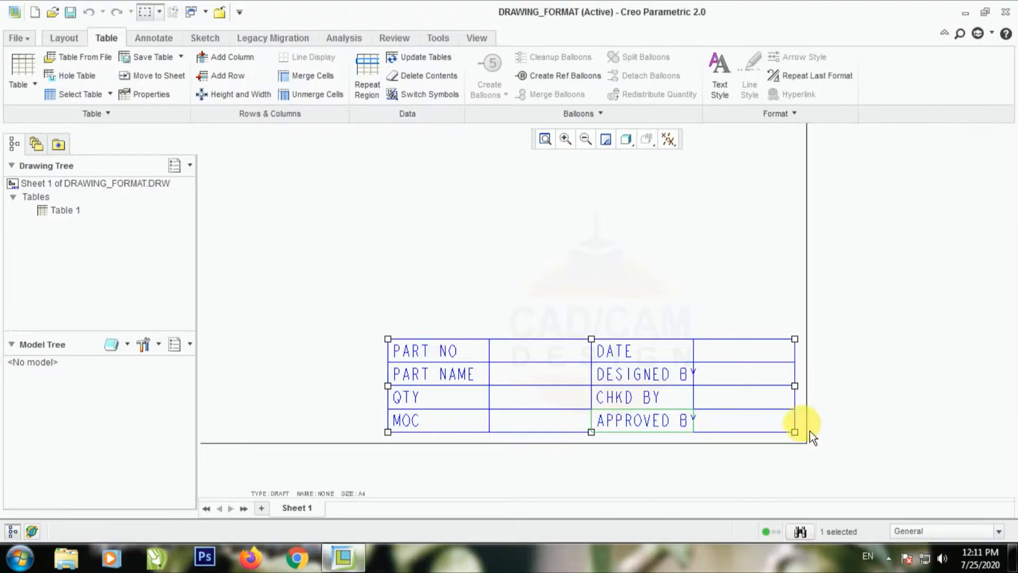
left_click(772, 469)
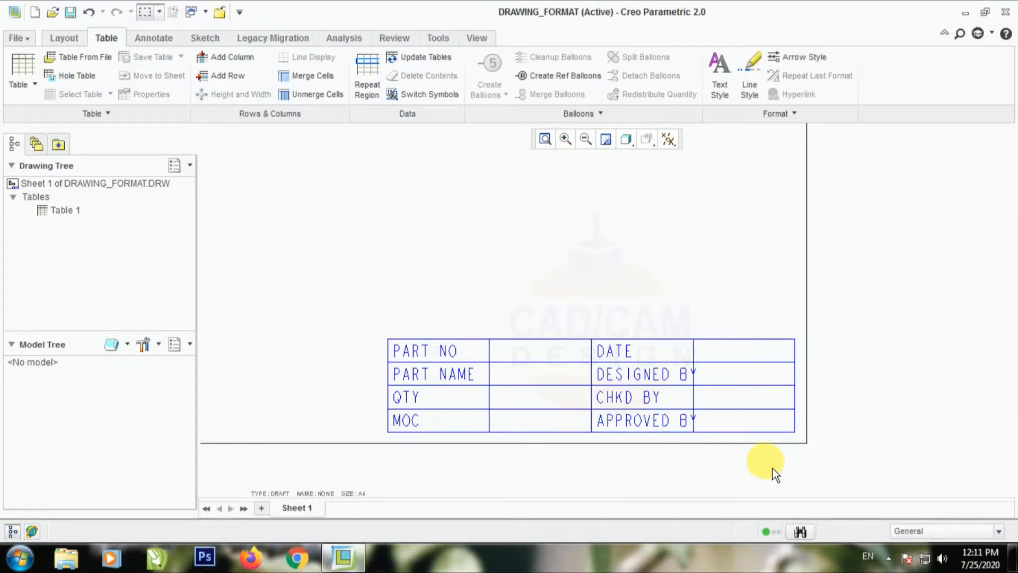
Set the width of the table column containing DATE and DESIGNED BY to 12 characters
left_click(671, 373)
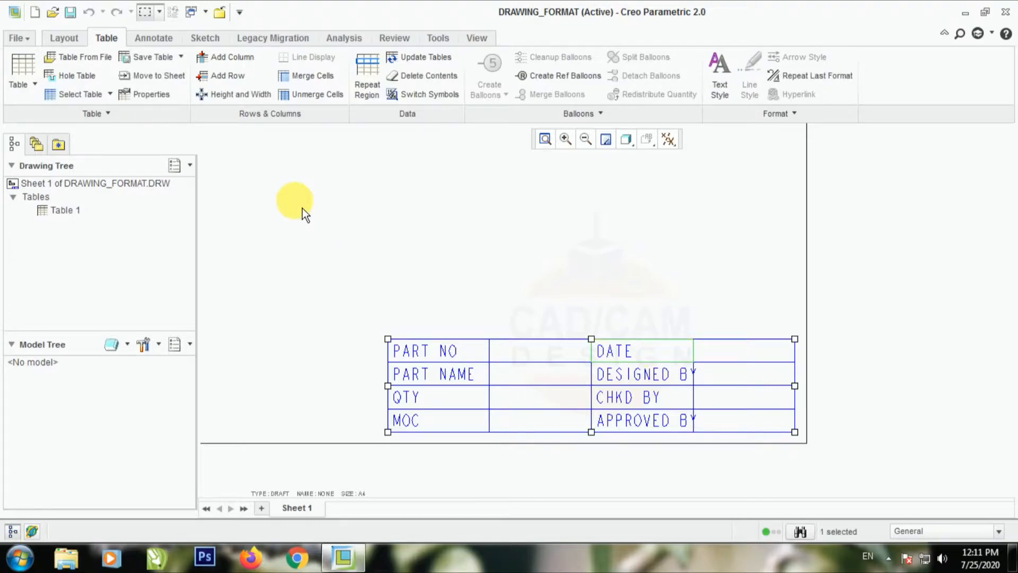
left_click(238, 101)
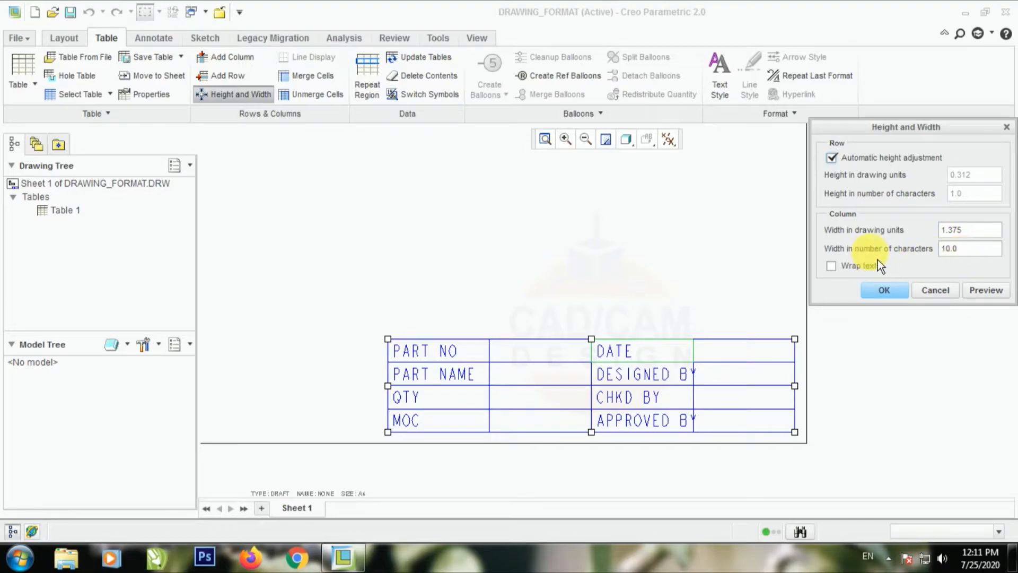
double_click(961, 248)
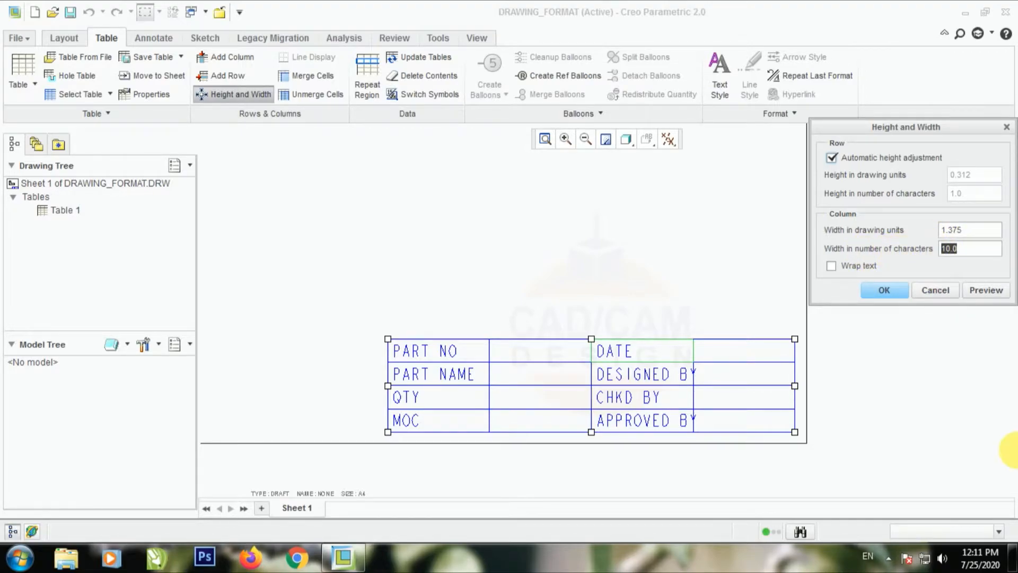
type("12")
left_click(983, 290)
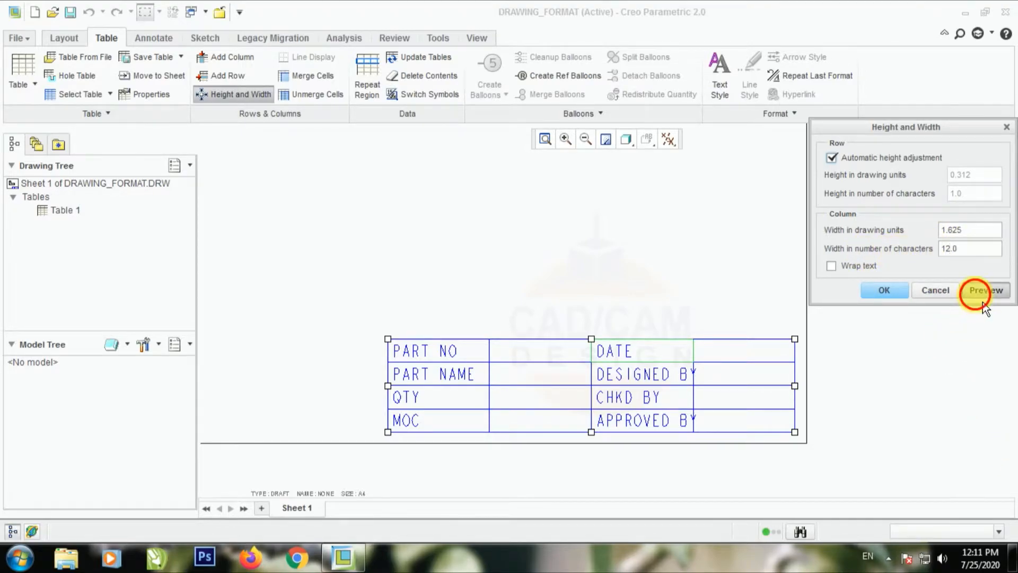
left_click(904, 291)
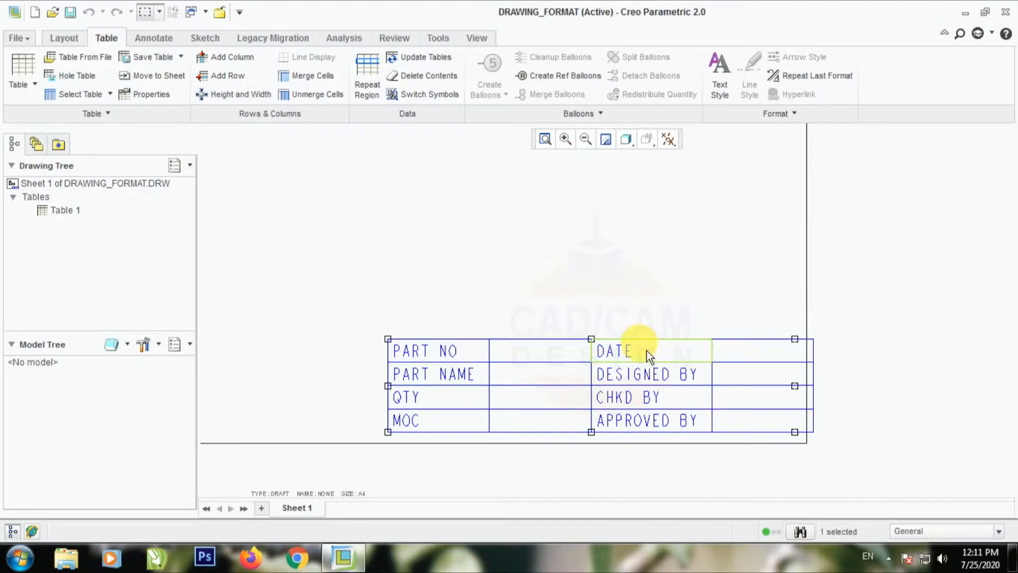
Move the widened title block table to the left so it fits inside the sheet border
left_click_drag(395, 348, 375, 345)
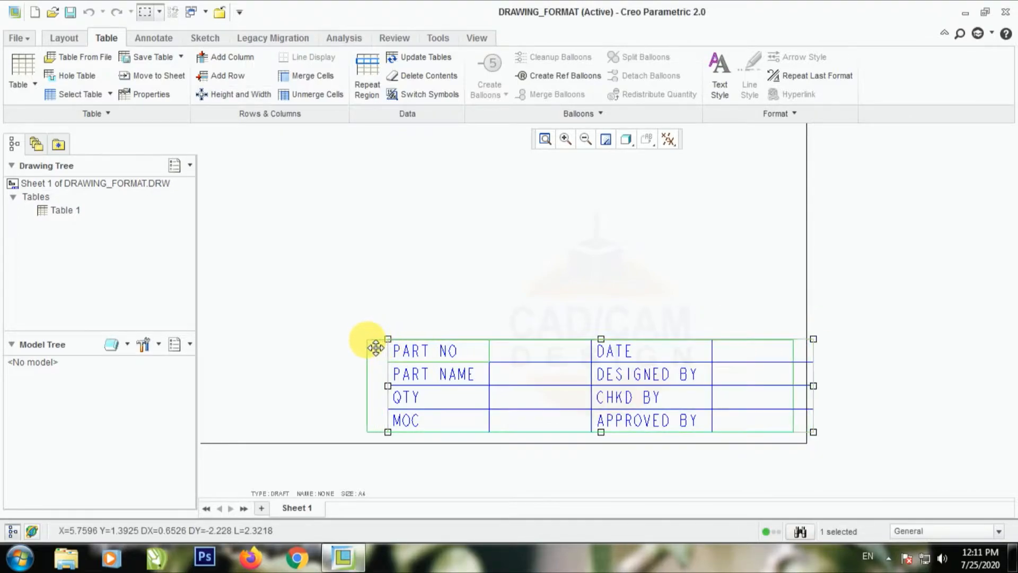
scroll(588, 390, "up", 2)
scroll(609, 439, "down", 3)
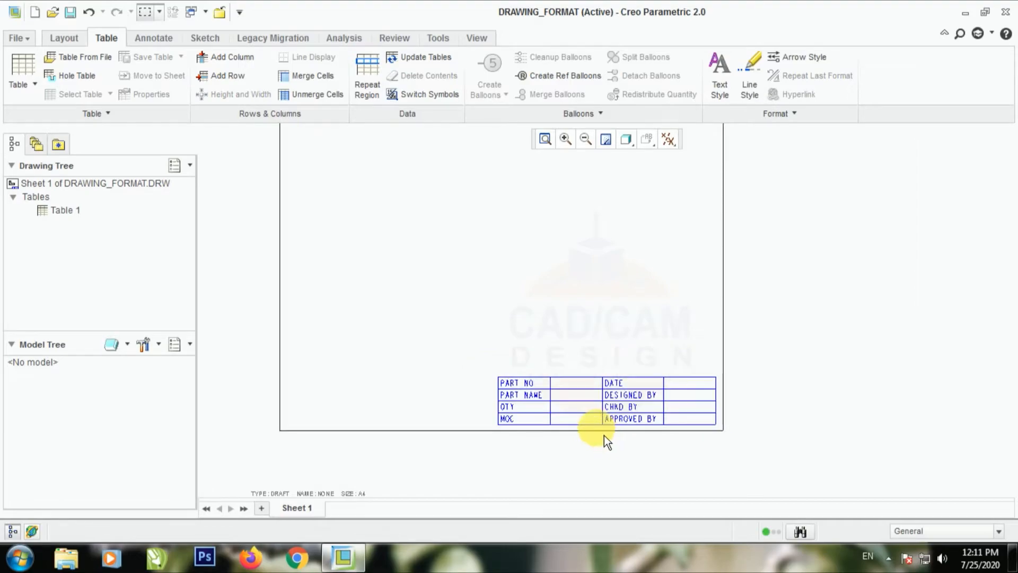
scroll(600, 437, "up", 2)
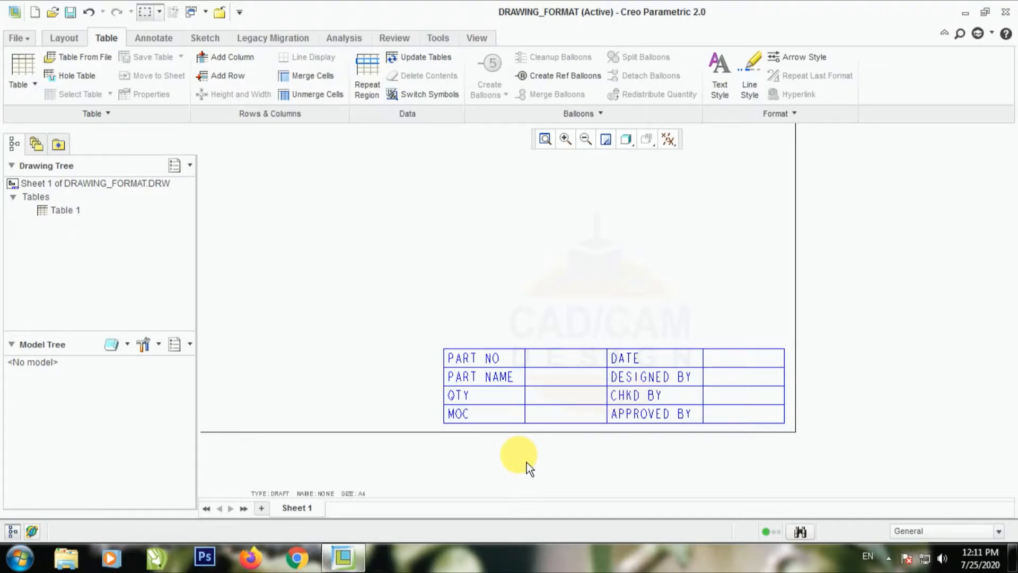
Set the horizontal text alignment of the four cells from PART NO to MOC to Center
left_click(520, 374)
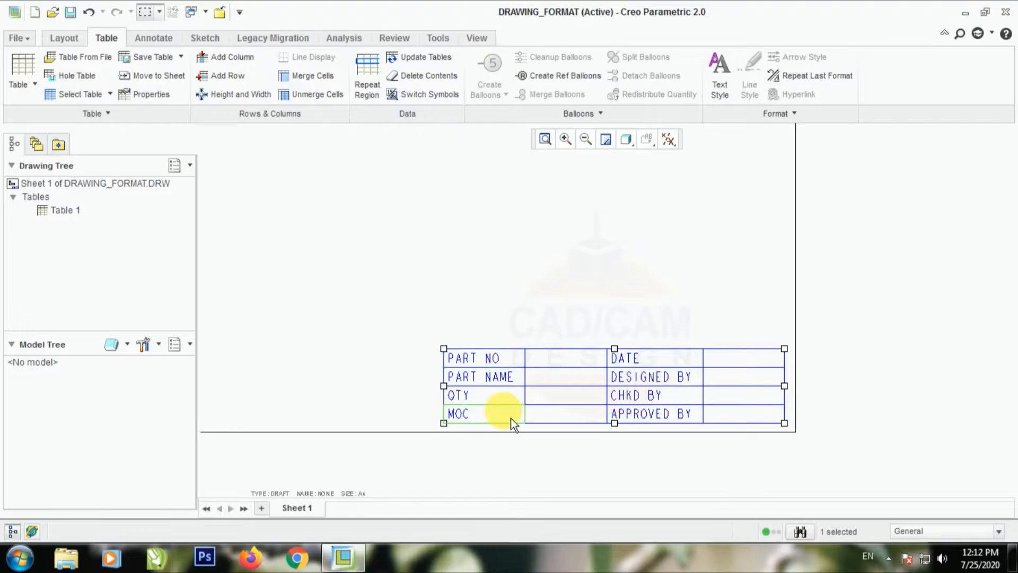
left_click_drag(510, 417, 517, 361)
right_click(521, 361)
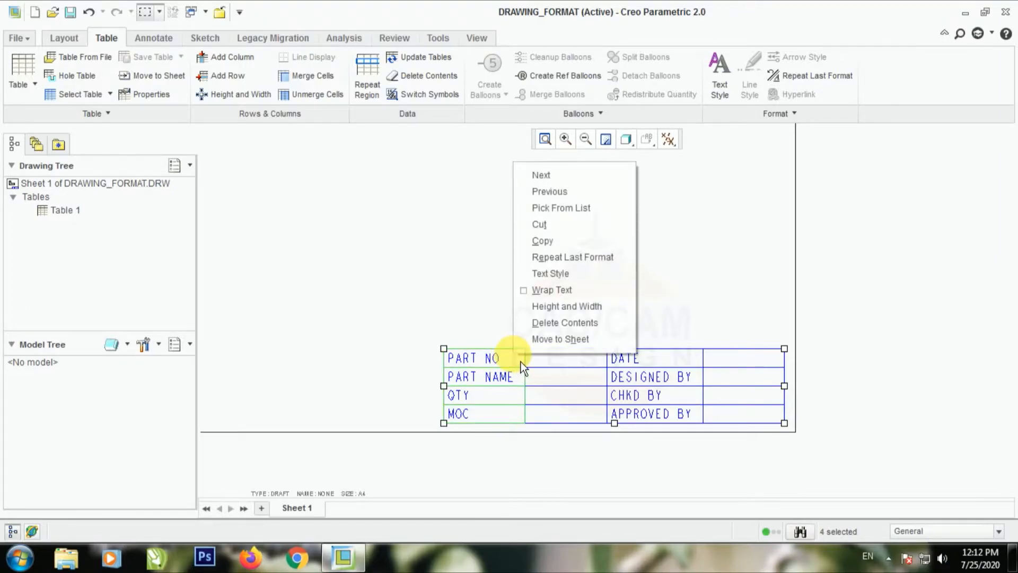
left_click(571, 274)
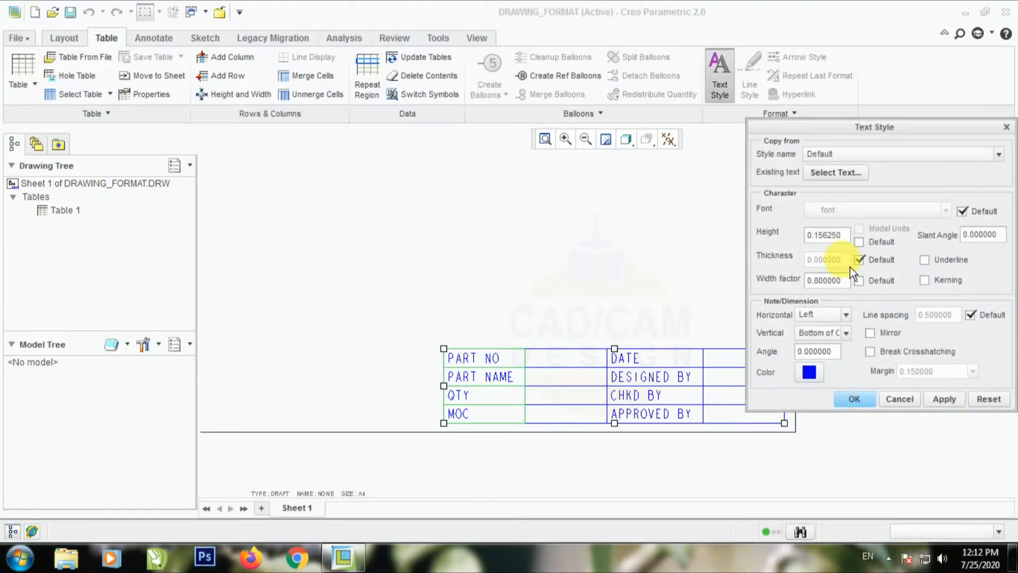
left_click(846, 315)
left_click(825, 342)
left_click(849, 398)
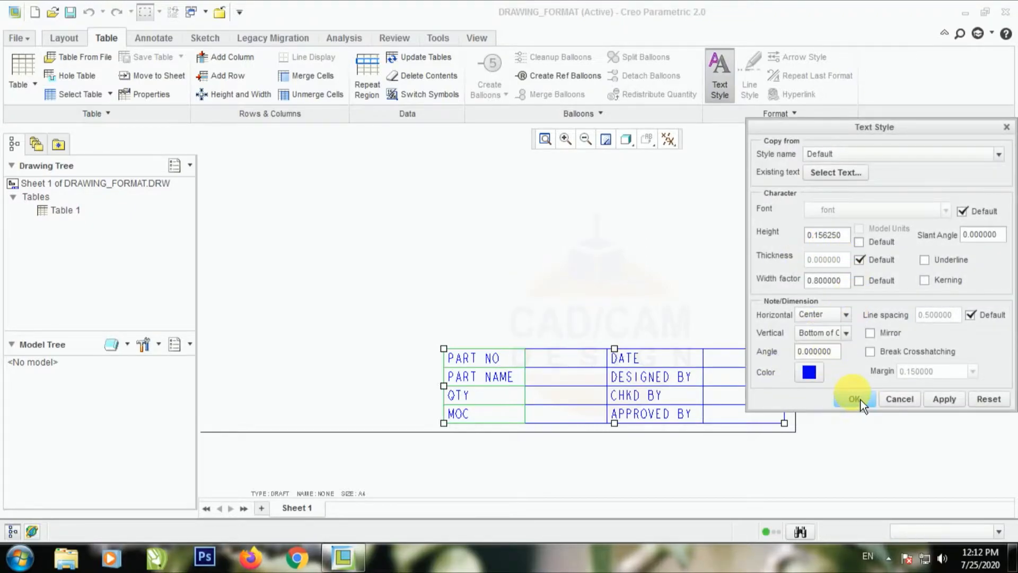
left_click(685, 366)
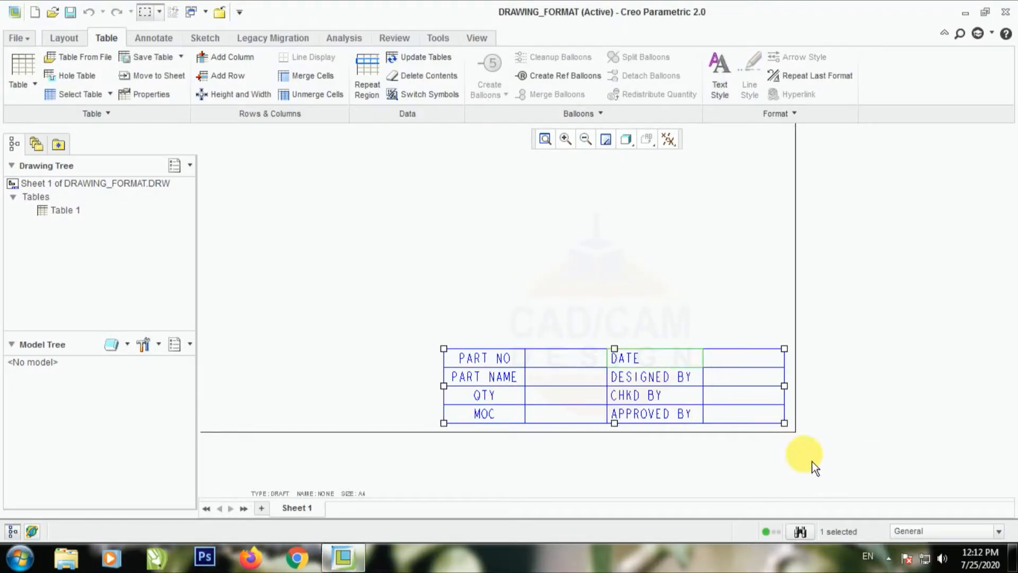
left_click(669, 467)
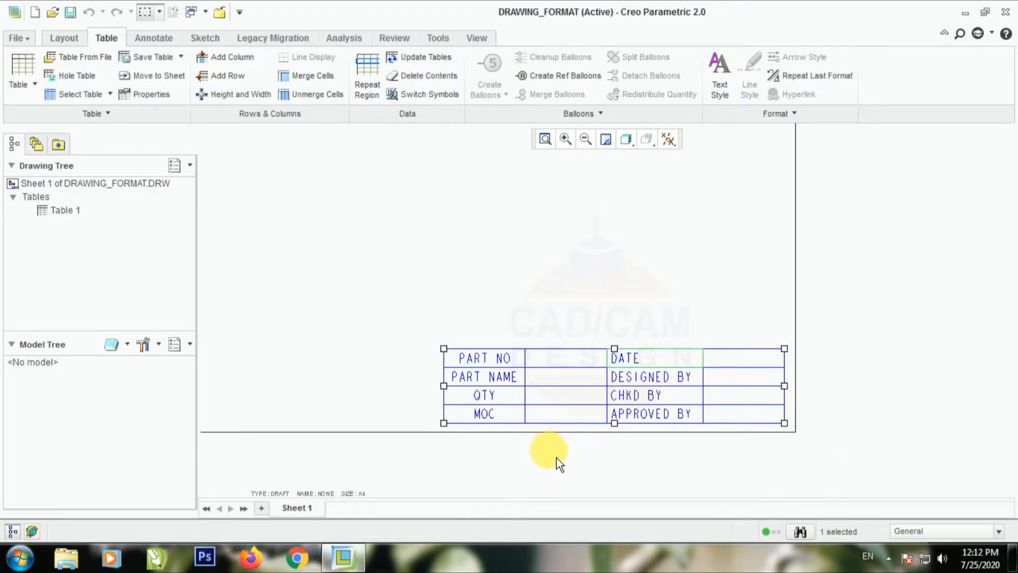
Return the horizontal text alignment of the PART NO to MOC cells to Left
left_click(519, 365)
left_click(520, 412, "shift")
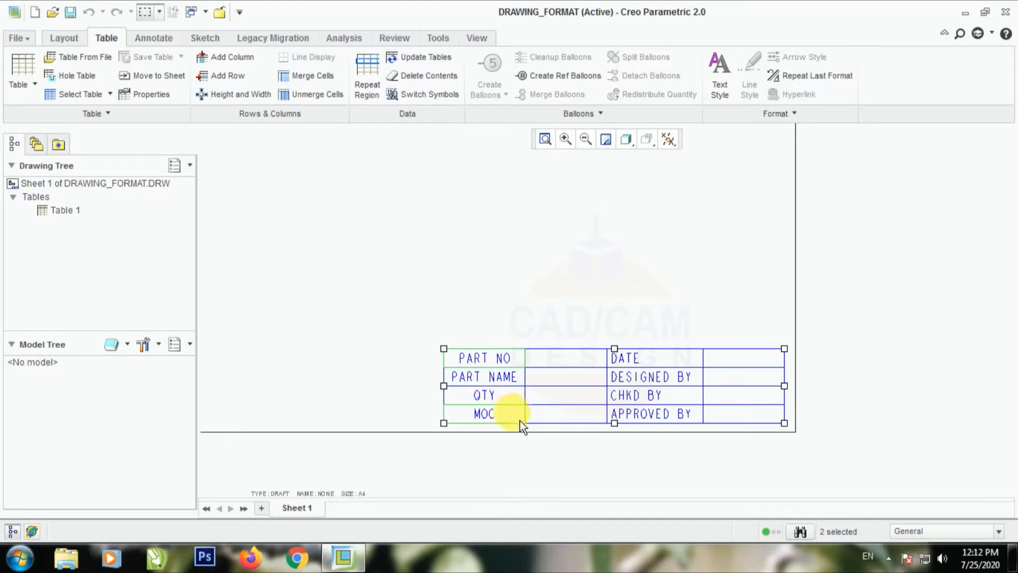
right_click(528, 381)
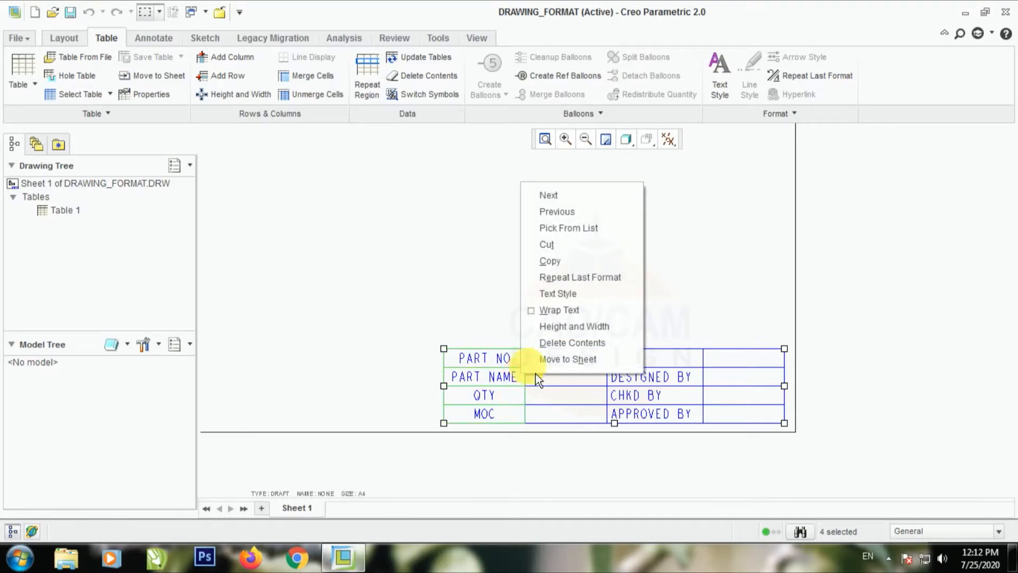
left_click(571, 297)
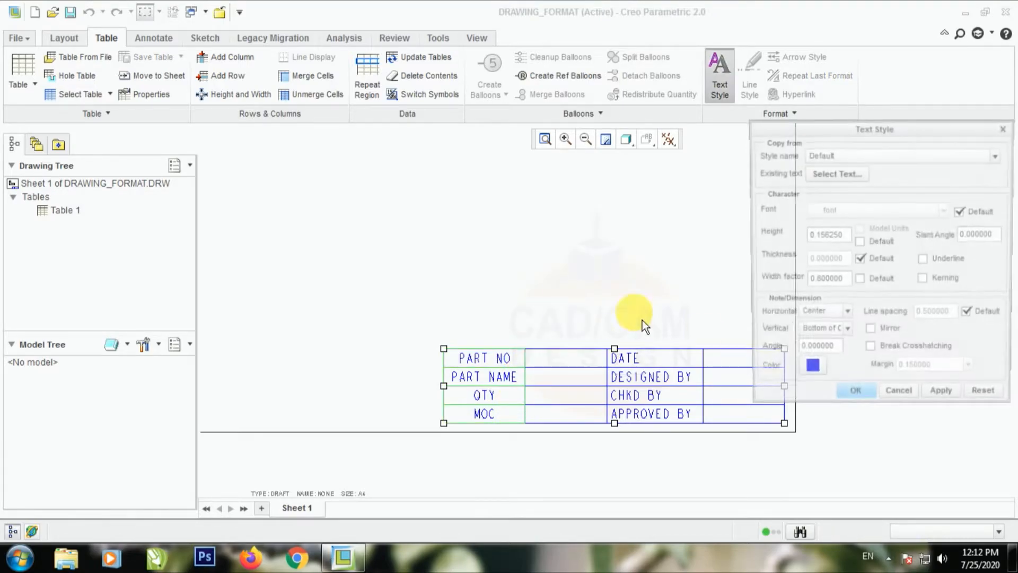
left_click(819, 315)
left_click(805, 329)
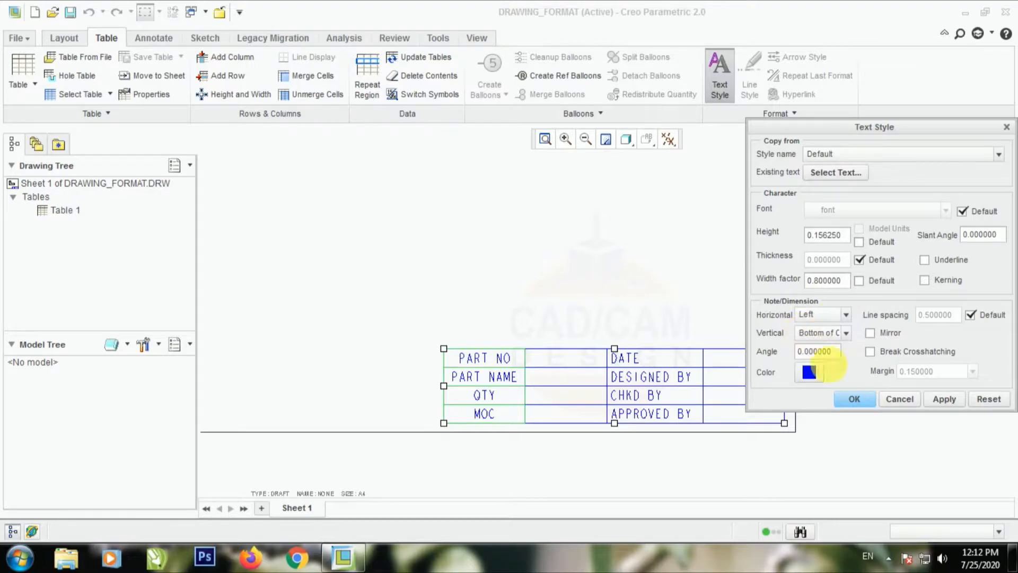
left_click(853, 399)
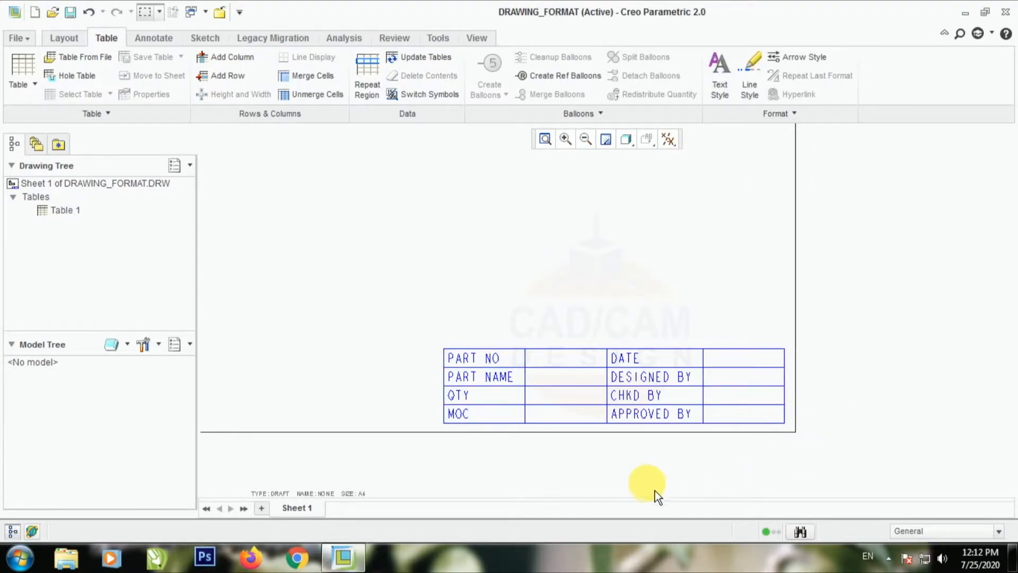
Enter the parameter prompt &ENTER_PARTNO in the empty cell beside PART NO
scroll(654, 491, "down", 3)
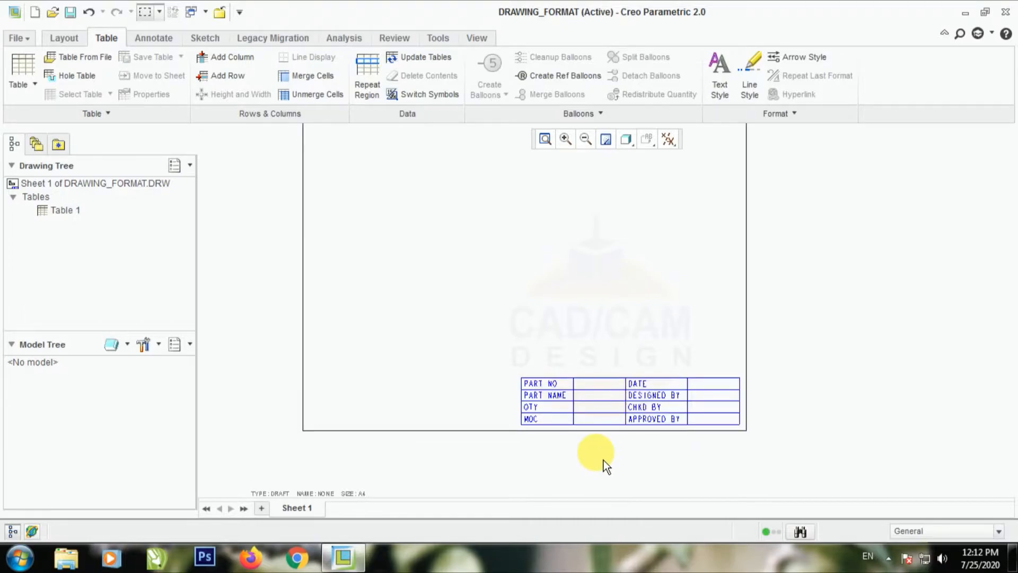
scroll(605, 460, "up", 3)
double_click(556, 351)
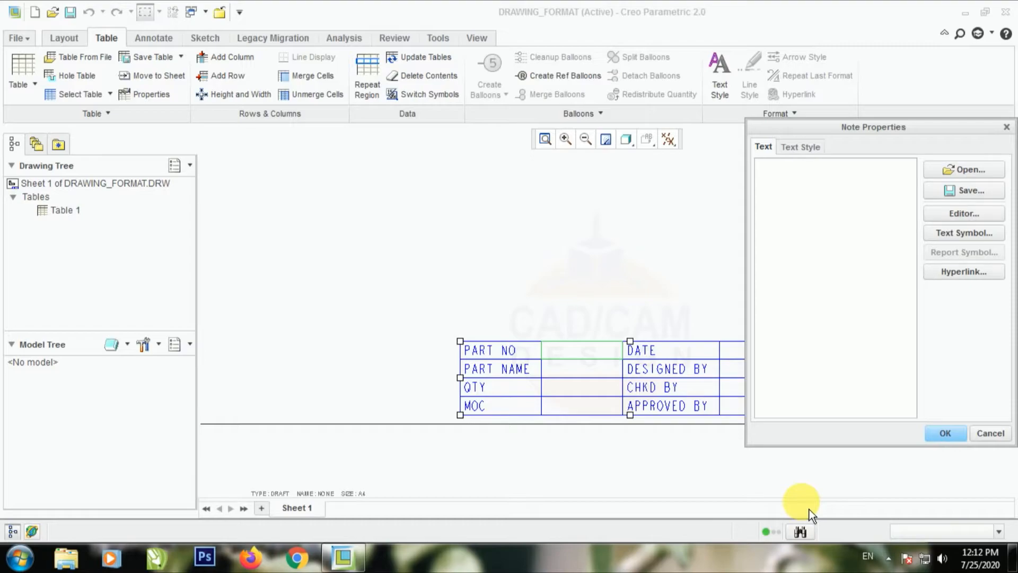
type("&ENTER")
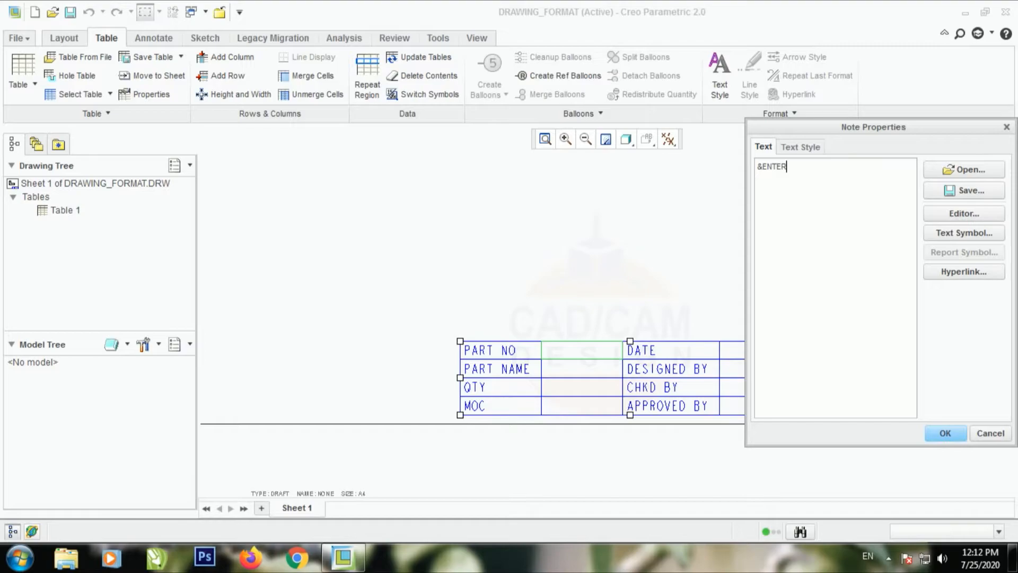
type("_PARTNO")
left_click(936, 439)
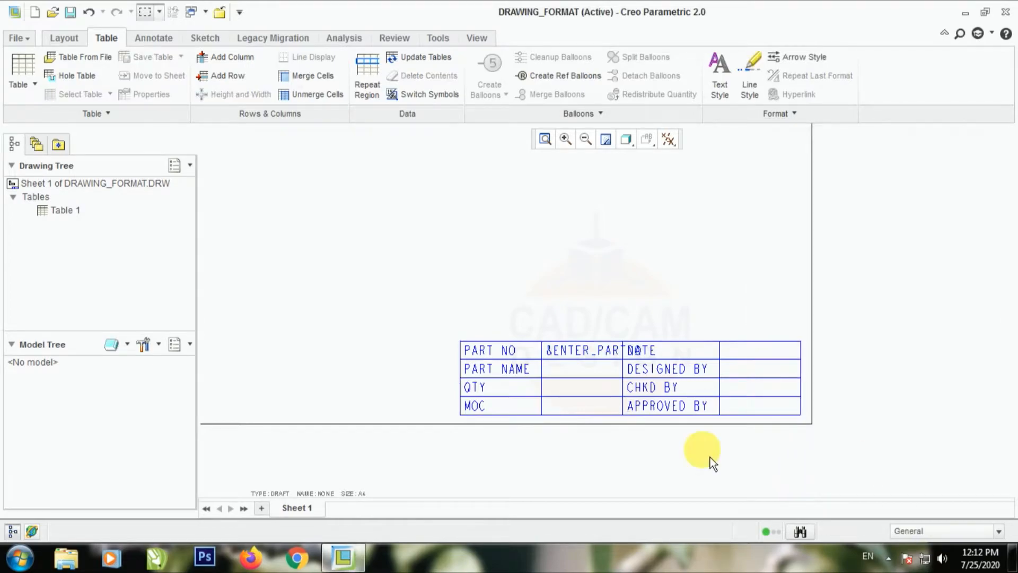
Enter the parameter prompt &ENTER_PATNAME in the empty cell beside PART NAME
left_click(583, 373)
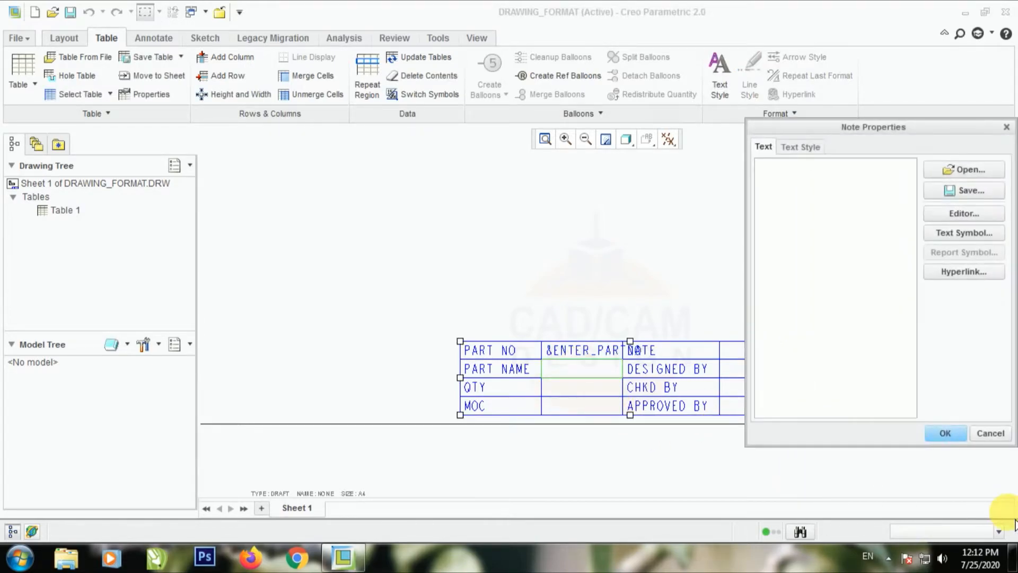
type("&EN")
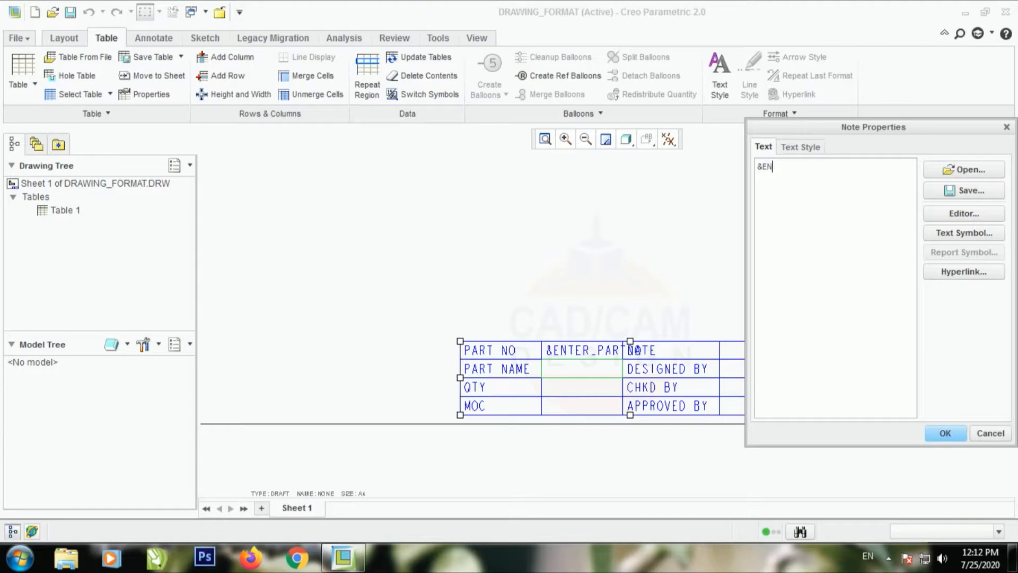
type("TER_PATNAME")
left_click(946, 433)
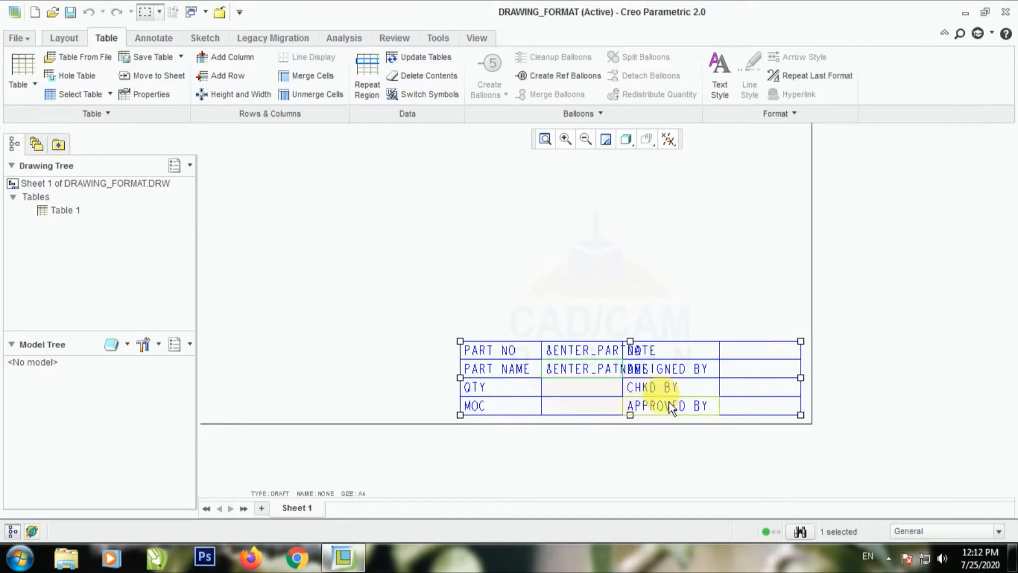
Enter the parameter prompt &ENTER_QTY in the empty cell beside QTY
double_click(611, 389)
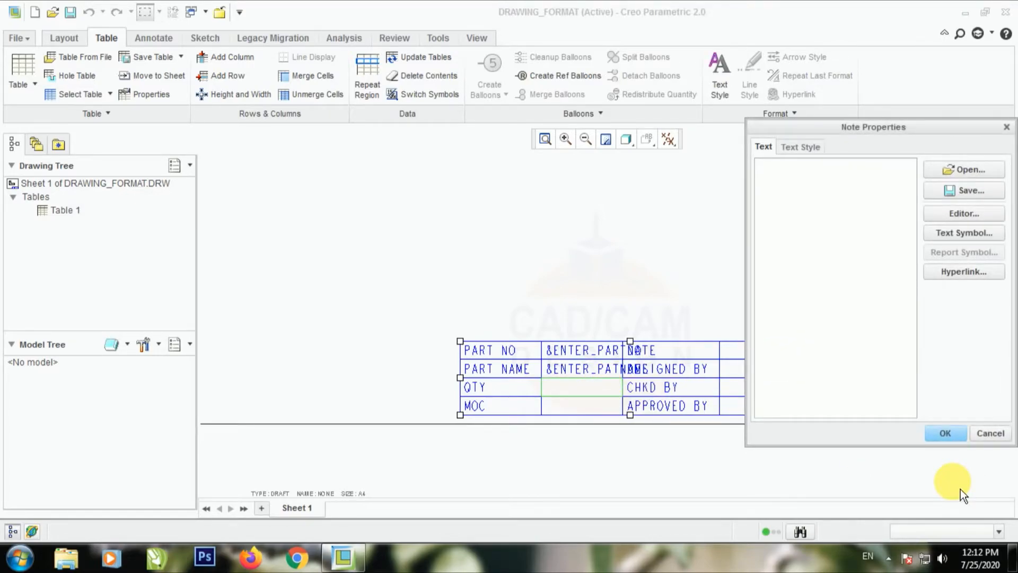
type("&ENTER")
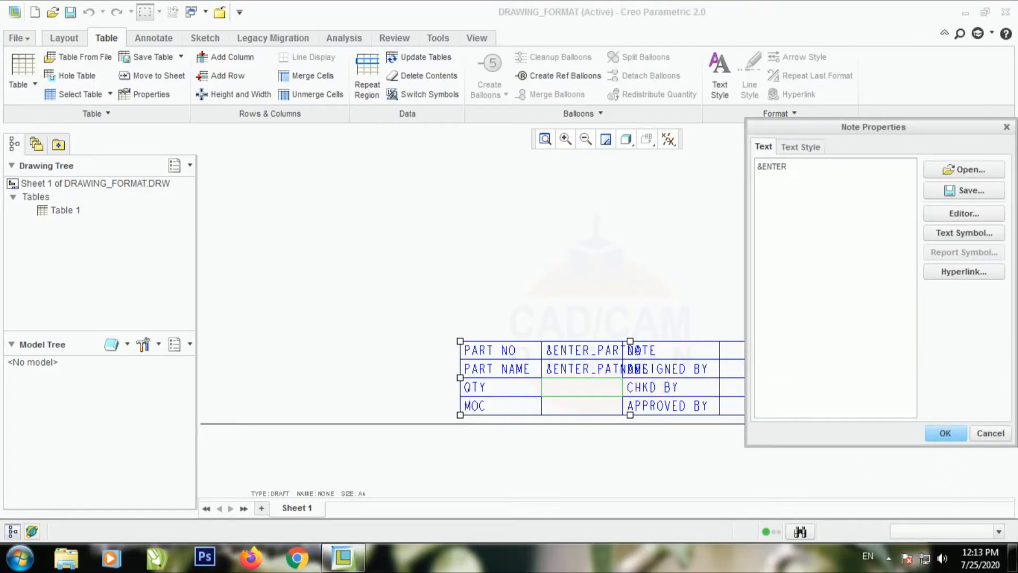
type("_QTY")
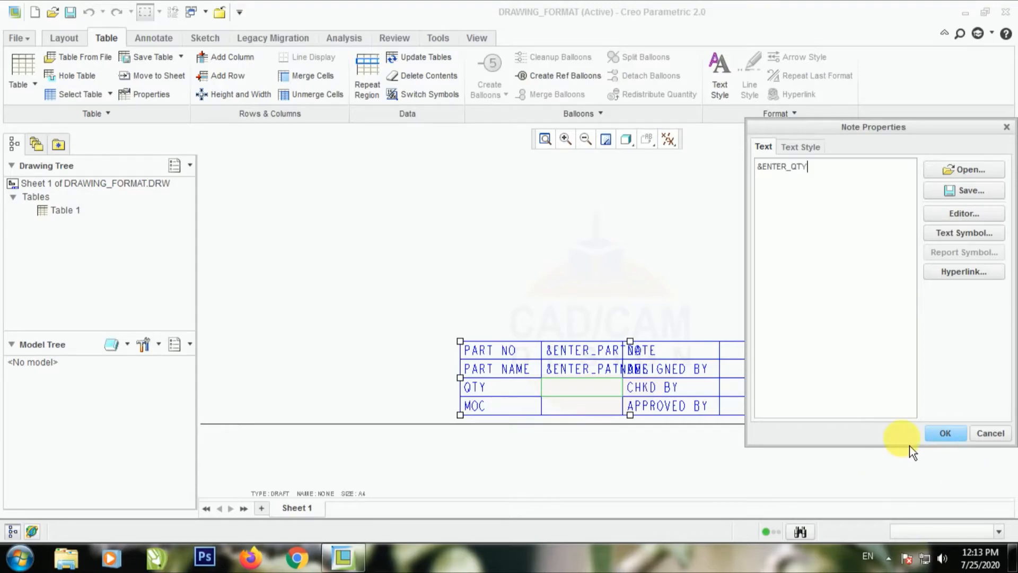
left_click(941, 433)
Enter the parameter prompt &eNTER_MOC in the empty cell beside MOC
double_click(609, 411)
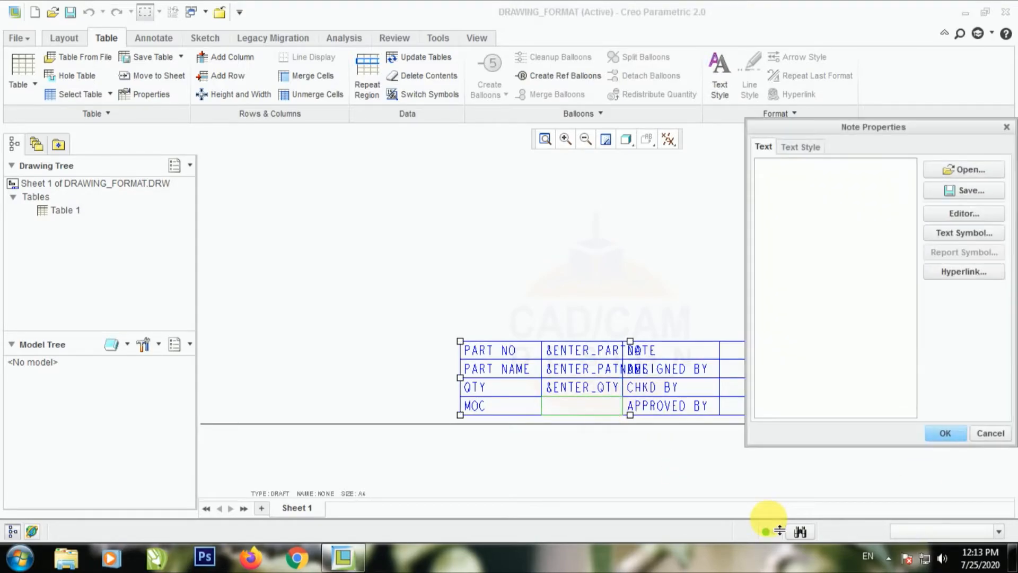
type("&eNTER_")
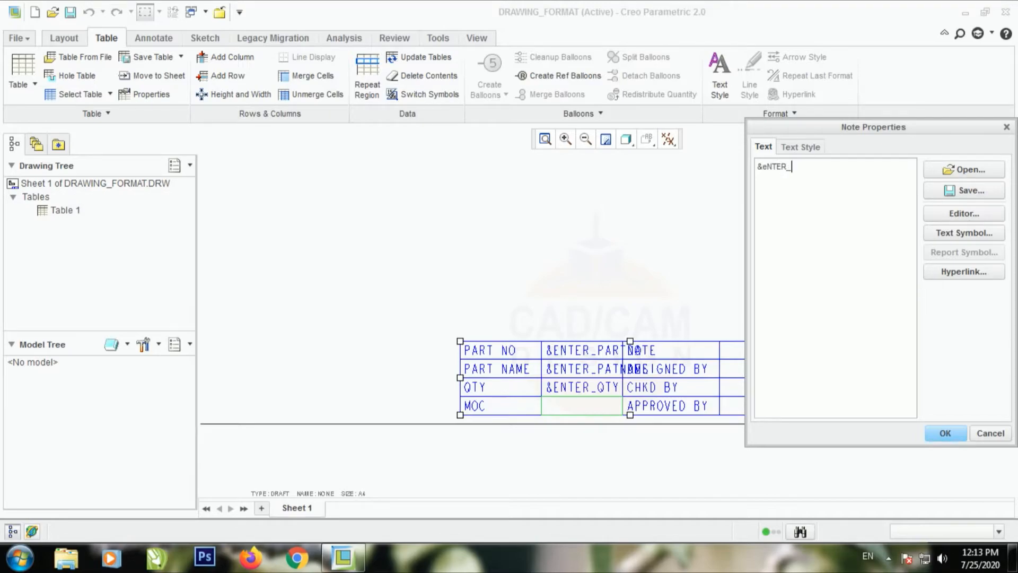
type("MOC")
left_click(944, 439)
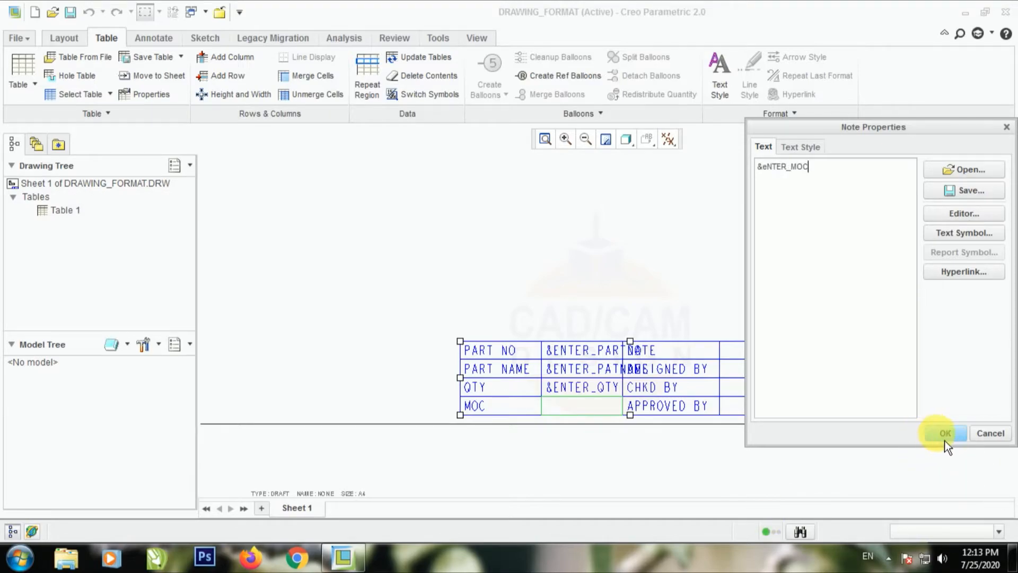
Enter the parameter prompt &ENTER_DATE in the empty cell beside DATE
double_click(754, 354)
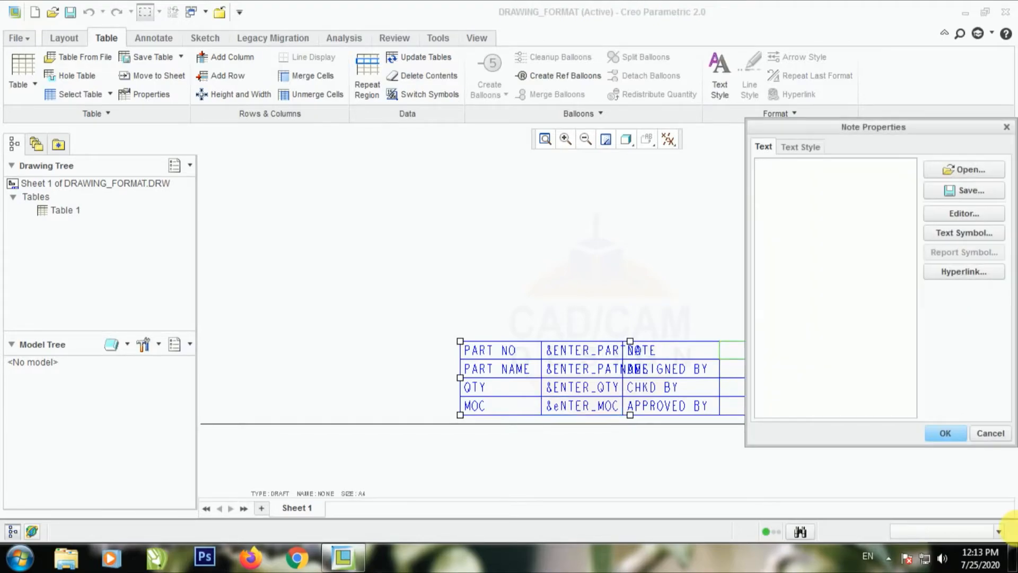
type("&ENTER_DATE")
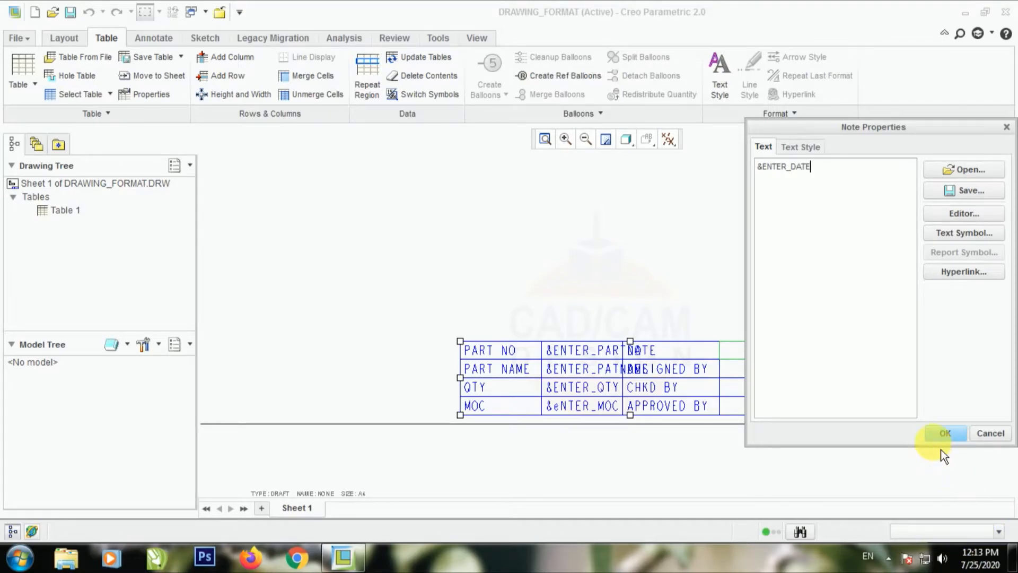
left_click(942, 433)
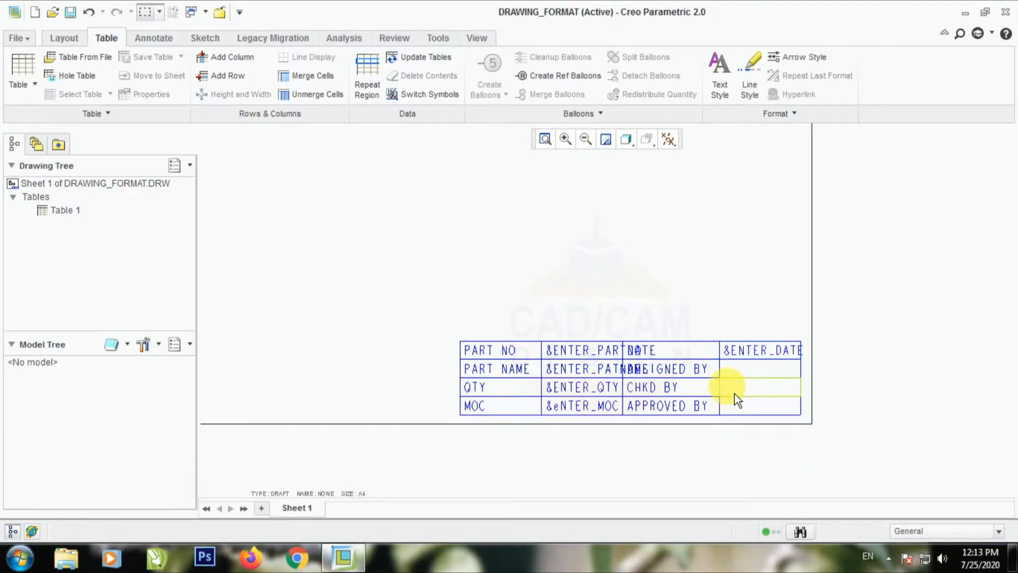
Enter the designer's name in the empty cell beside DESIGNED BY
double_click(737, 371)
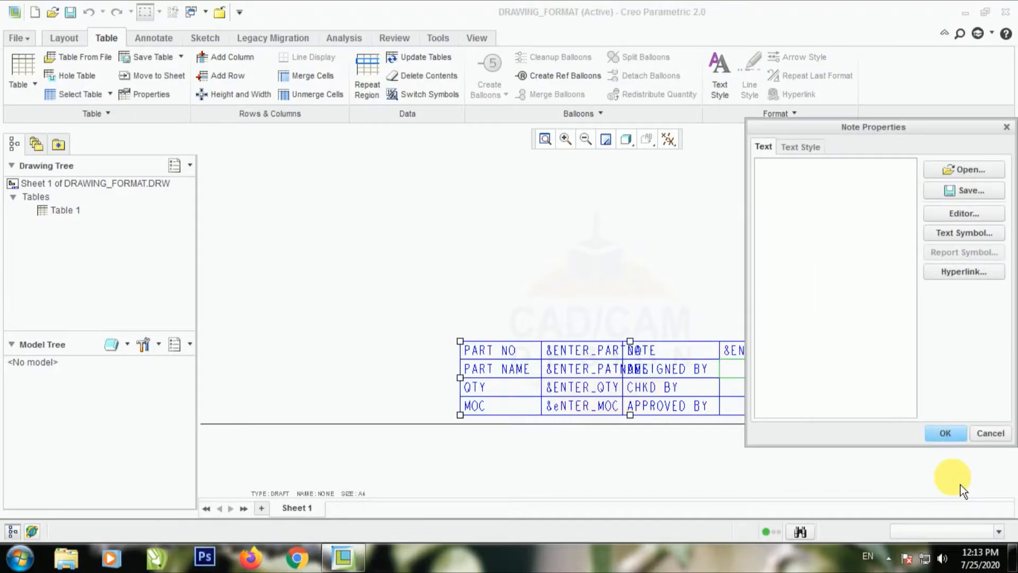
type("RAJEEV")
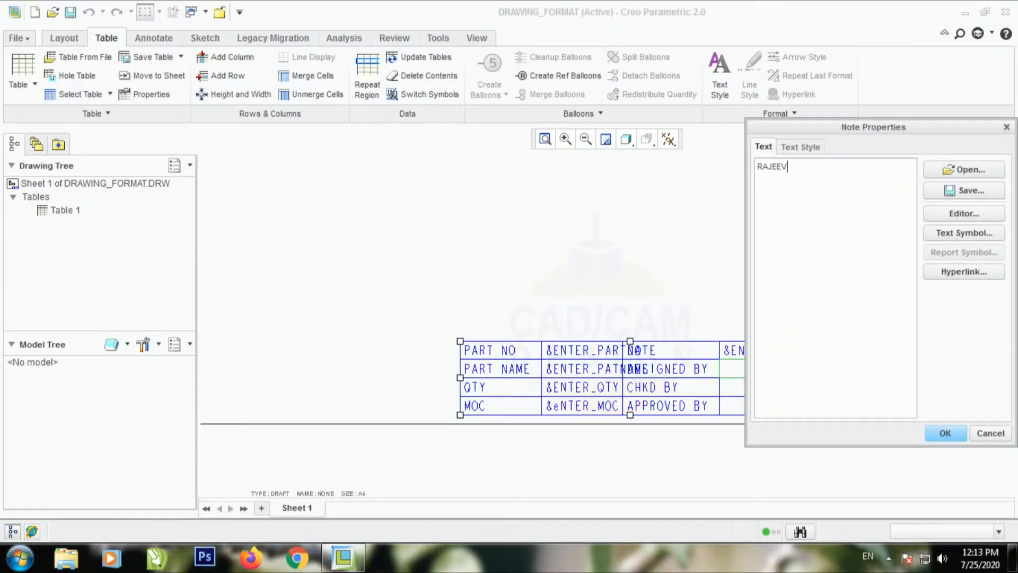
left_click(945, 433)
Enter the checker's name in the empty cell beside CHKD BY
left_click(768, 395)
double_click(768, 396)
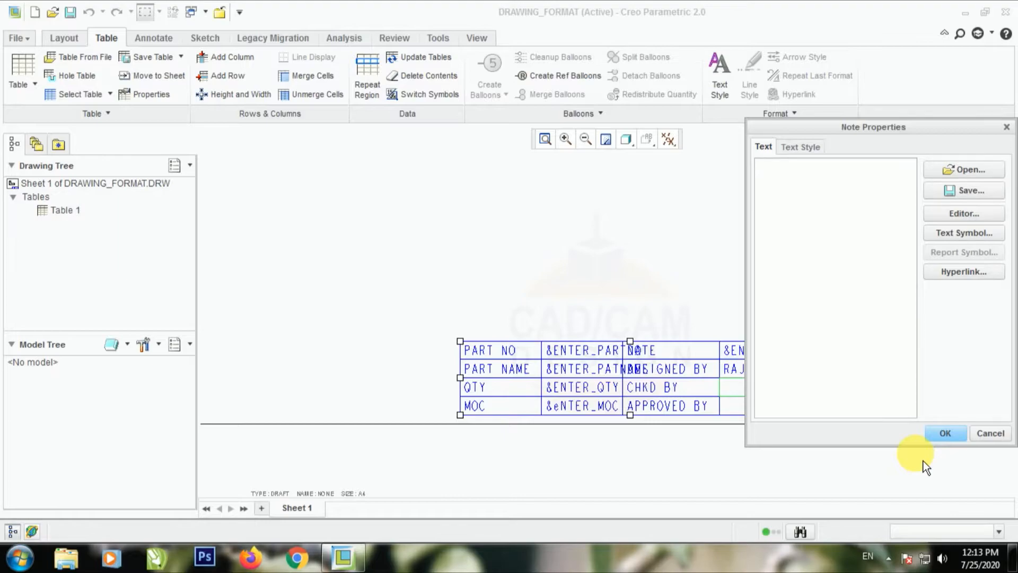
type("MANOJ")
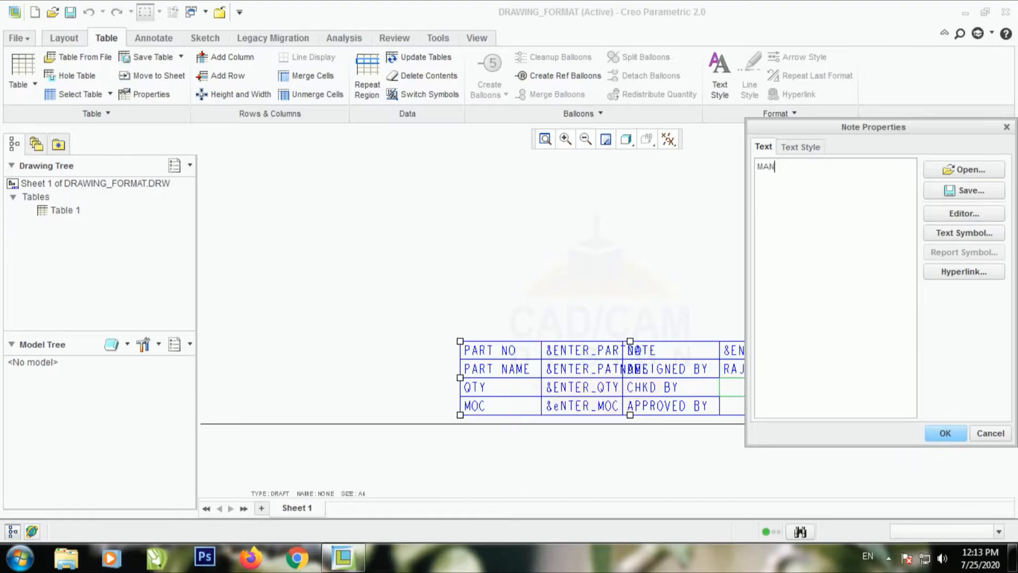
left_click(944, 440)
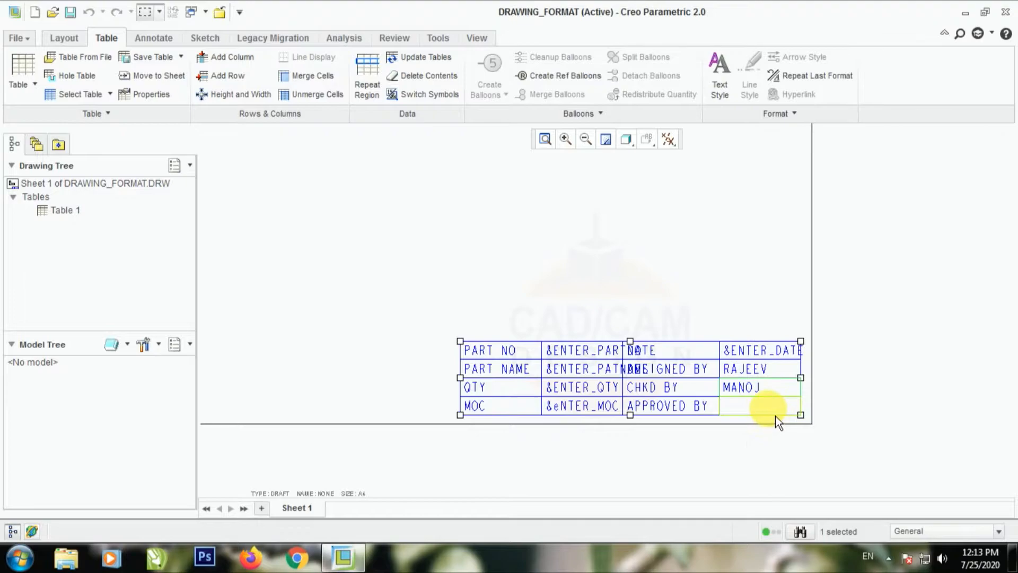
Enter the approver's name in the empty cell beside APPROVED BY
double_click(775, 415)
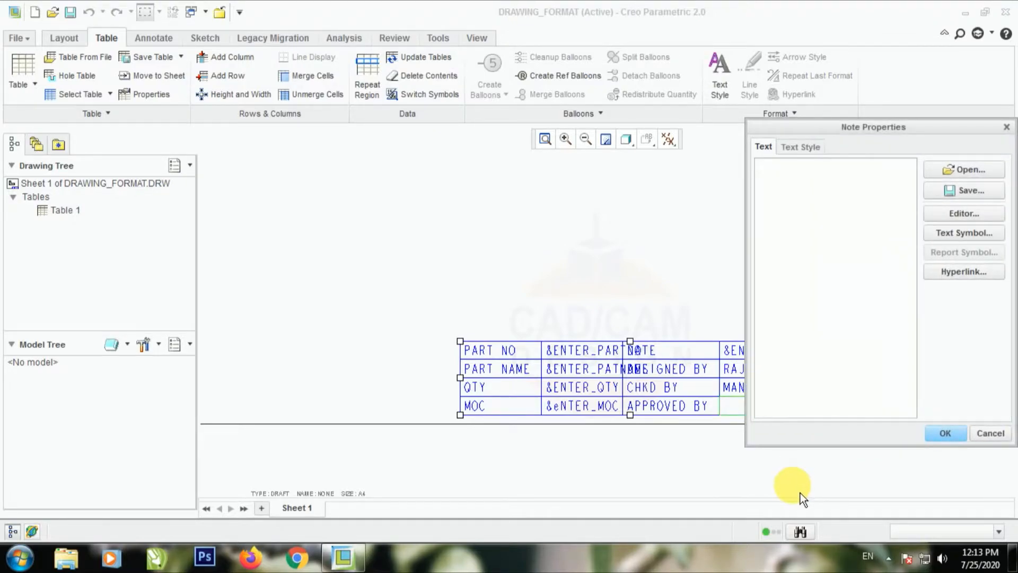
type("VIKAS")
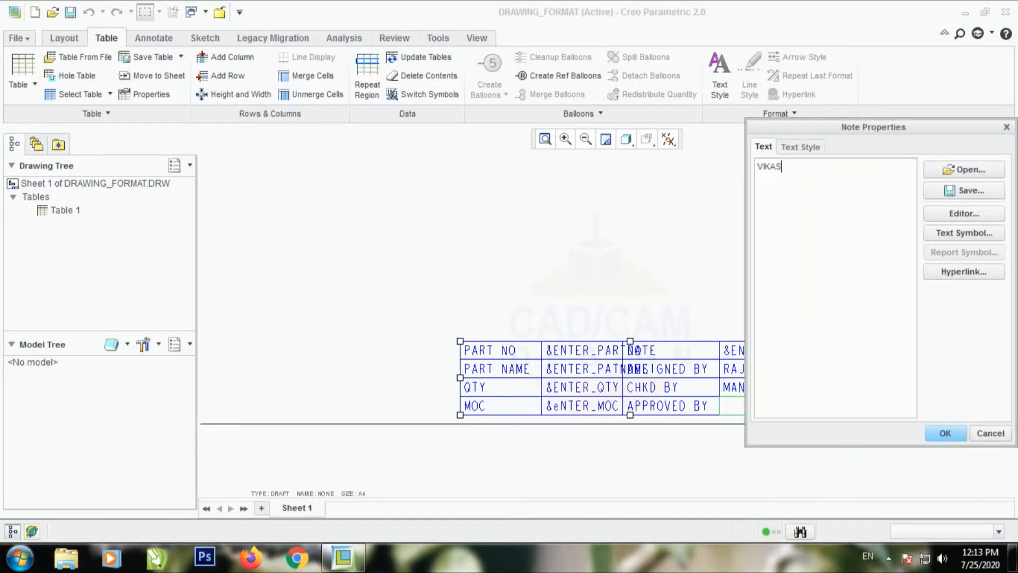
left_click(945, 433)
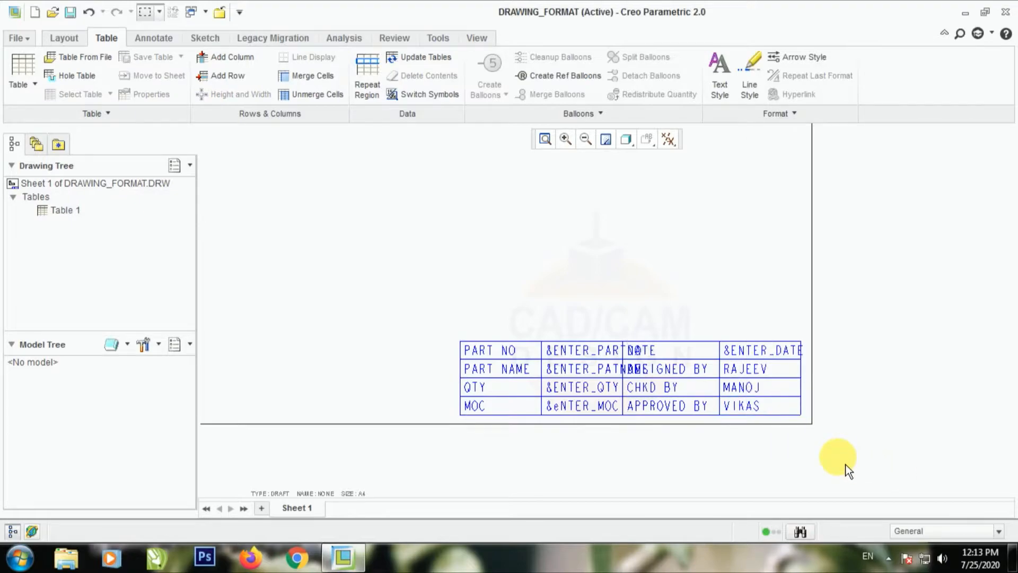
scroll(606, 441, "up", 3)
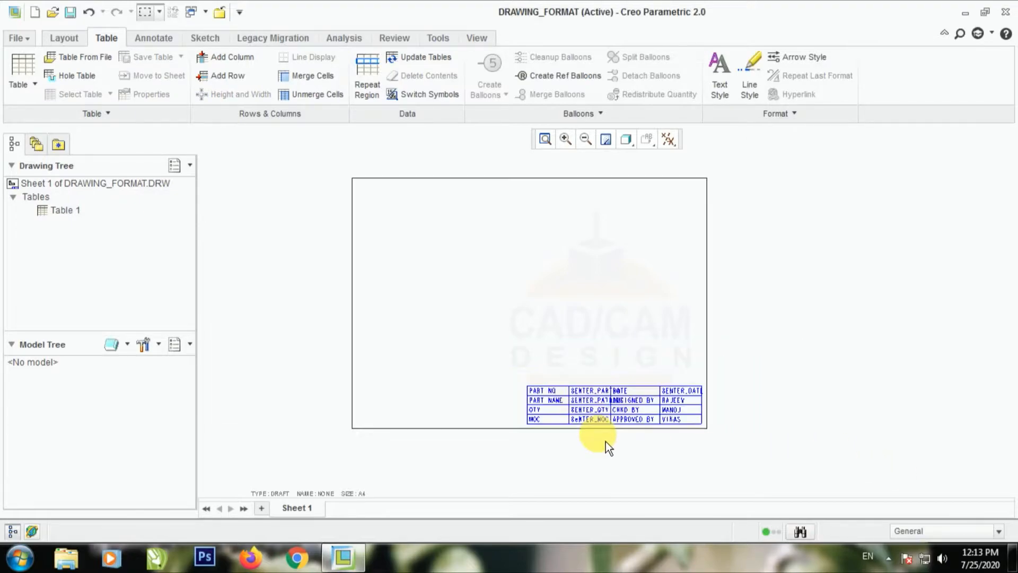
left_click(25, 40)
left_click(625, 419)
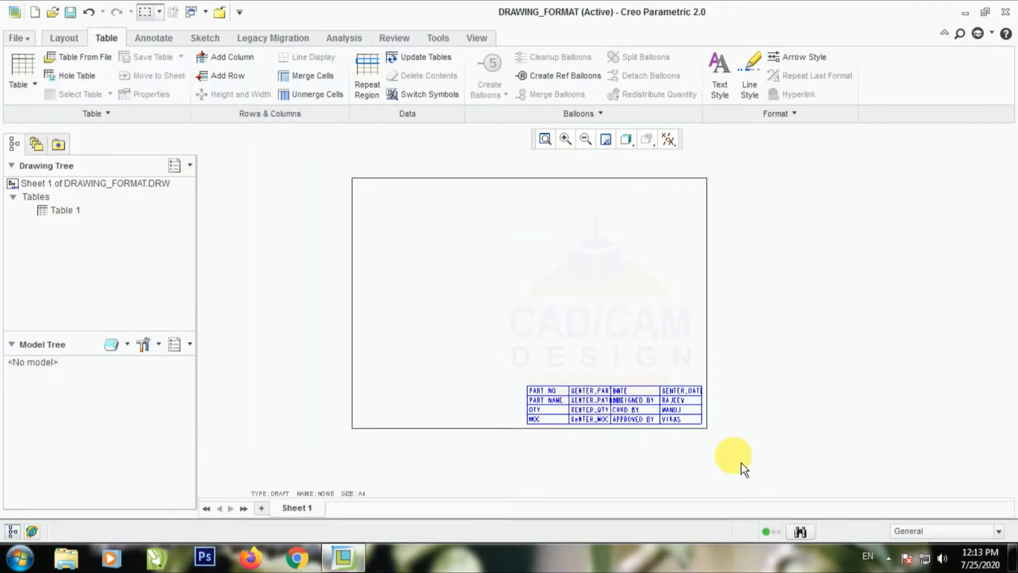
scroll(663, 431, "down", 2)
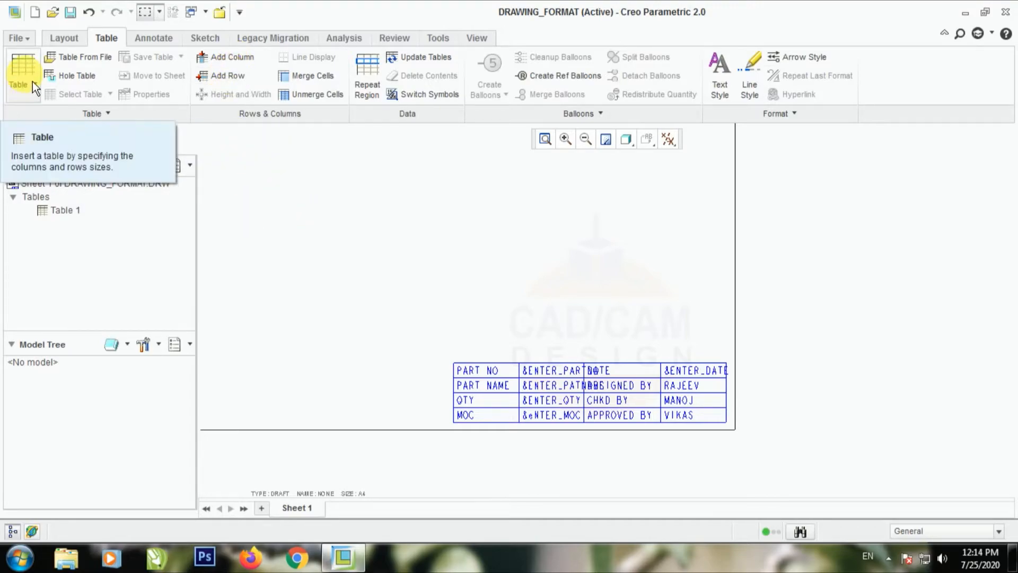
left_click(499, 367)
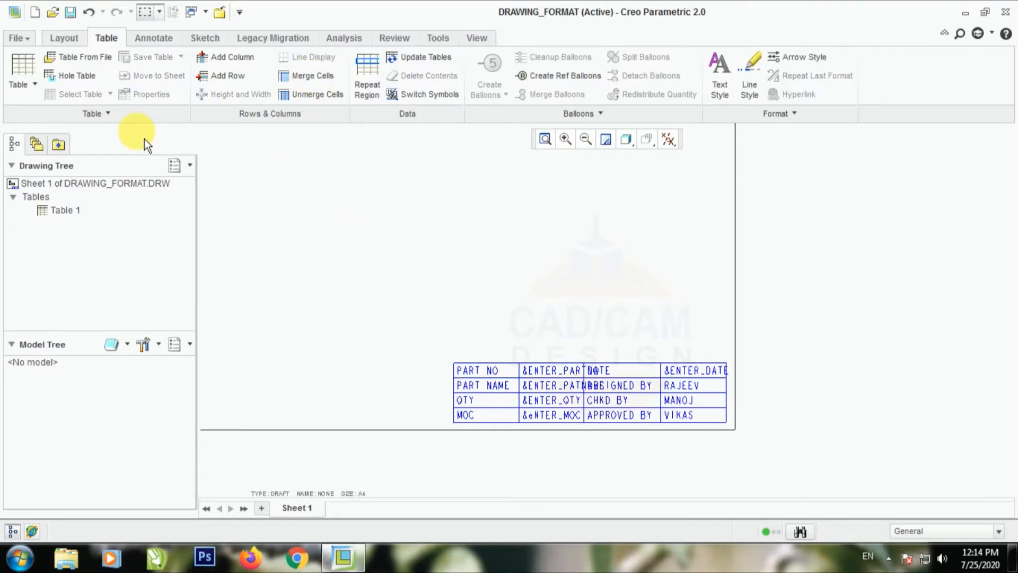
Insert a table with two columns and one row in the empty area above the title block
left_click(27, 69)
left_click(30, 135)
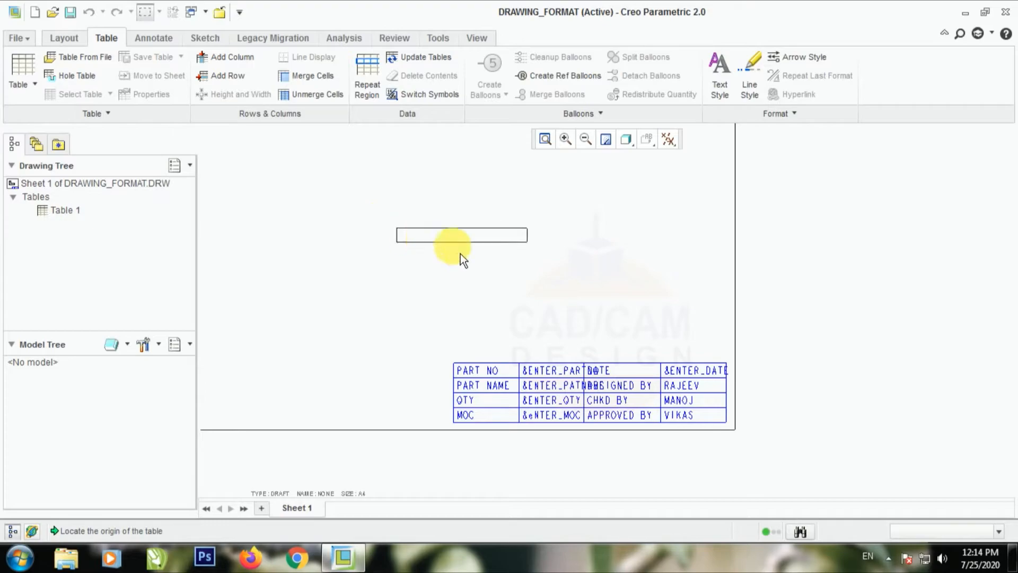
left_click(536, 276)
scroll(531, 261, "up", 2)
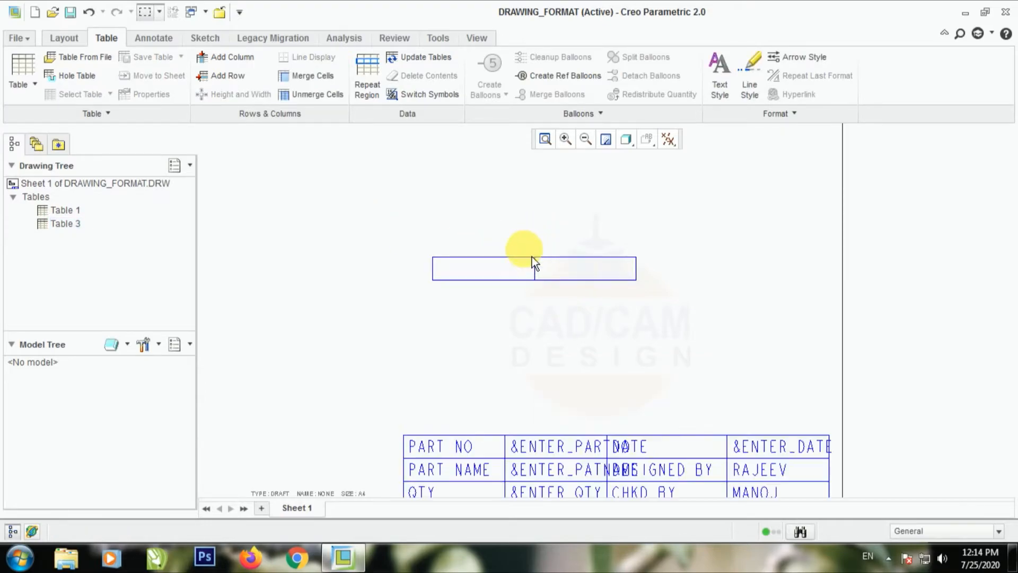
Merge the two cells of the small table above the title block
left_click(491, 280)
left_click(563, 272, "ctrl")
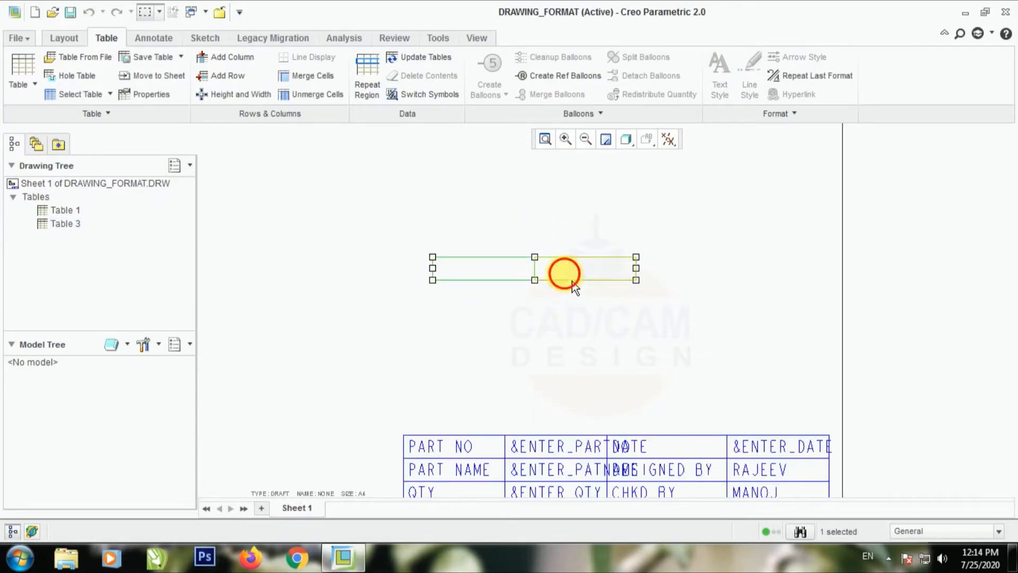
left_click(311, 75)
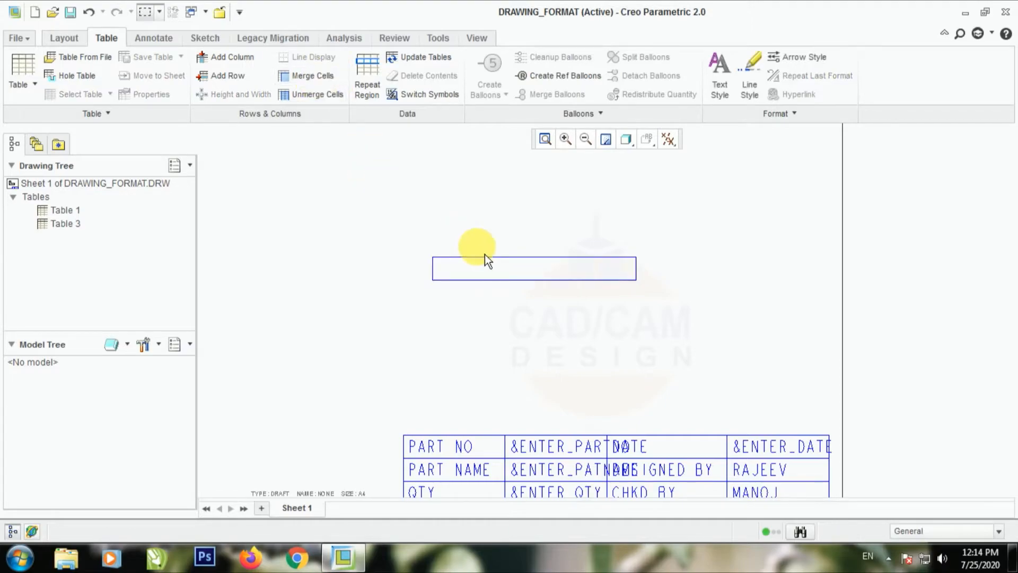
Unmerge the cells of the small table above the title block and delete that table
left_click(480, 269)
left_click(317, 95)
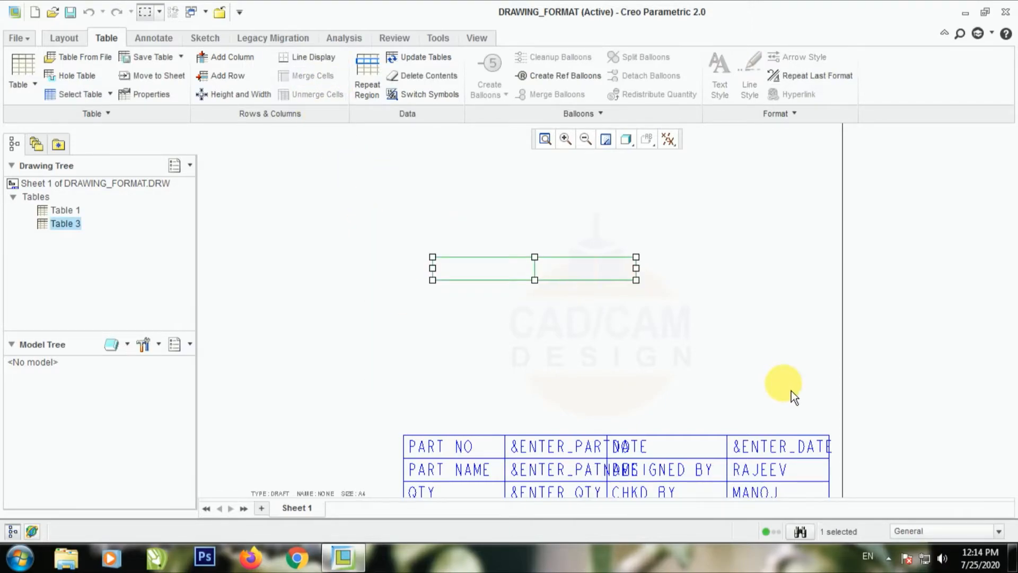
key("Delete")
Start saving a copy of the drawing and browse to the folder D:\YOUTUBE\CADCAM DESIGN
scroll(652, 334, "down", 4)
scroll(610, 342, "up", 1)
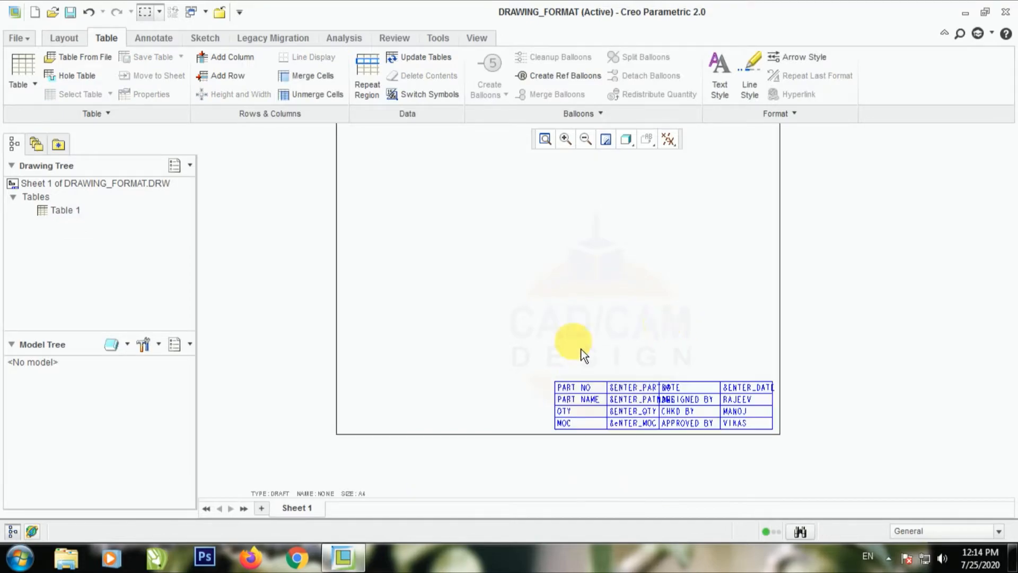
scroll(556, 307, "down", 1)
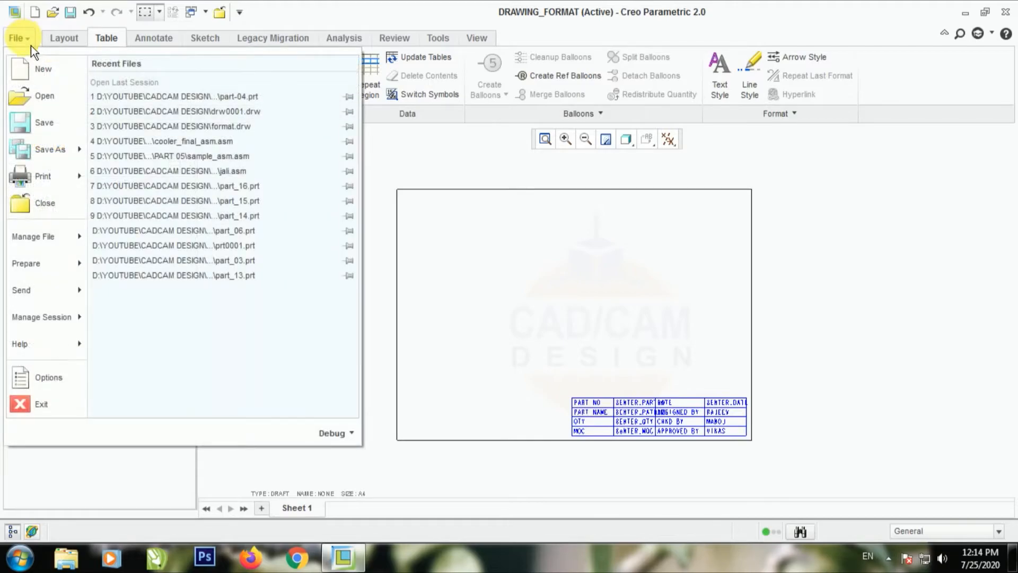
left_click(53, 154)
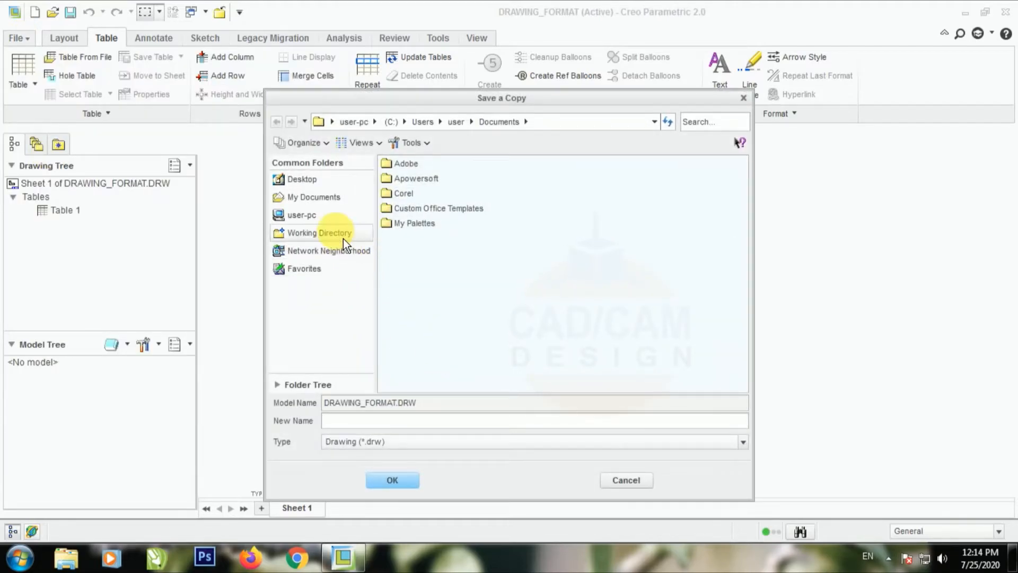
left_click(318, 215)
double_click(411, 181)
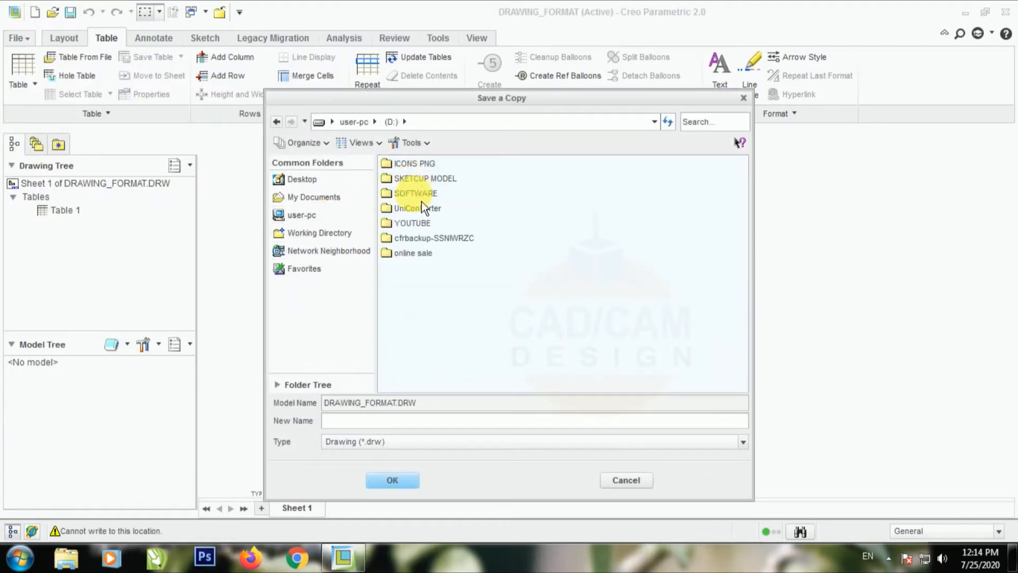
double_click(416, 225)
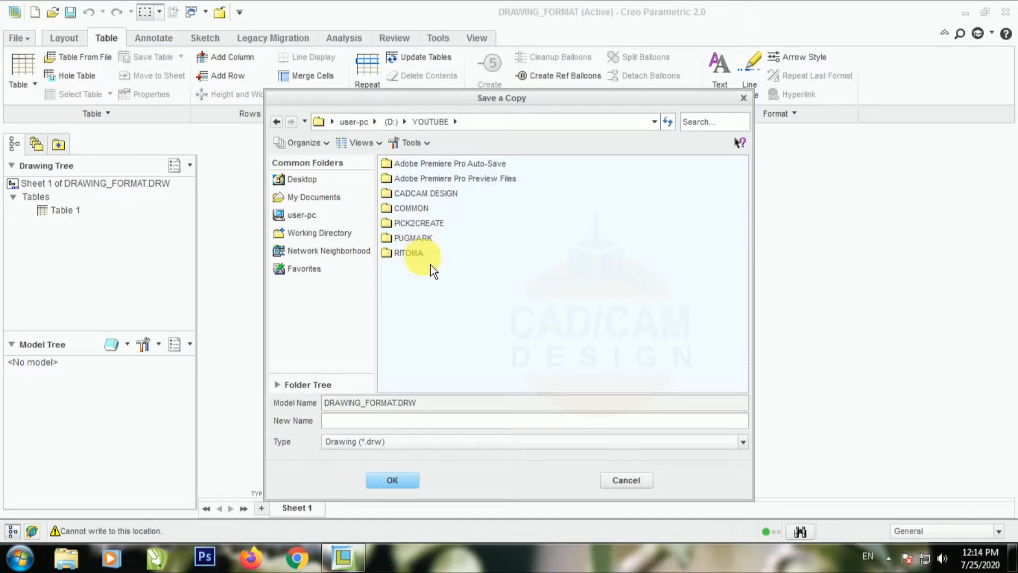
double_click(450, 200)
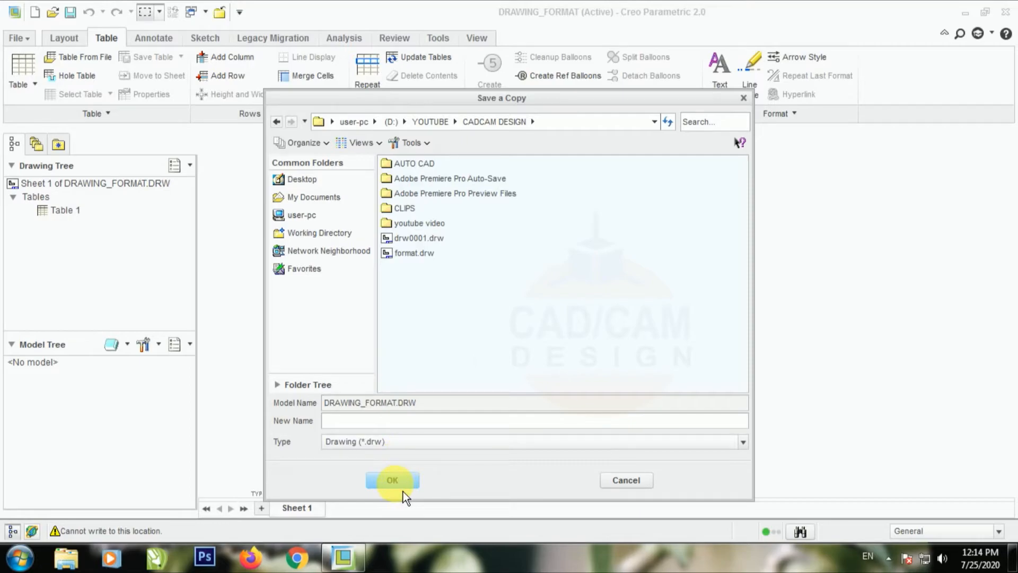
Name the drawing copy DWG_TEMPLATE and save it as a Drawing (*.drw) file
left_click(386, 423)
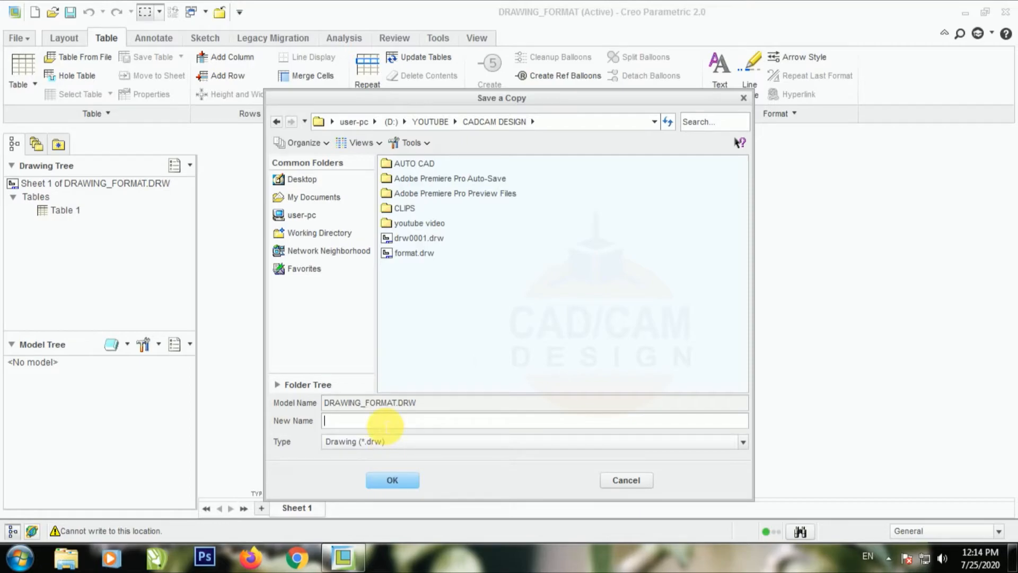
type("DW")
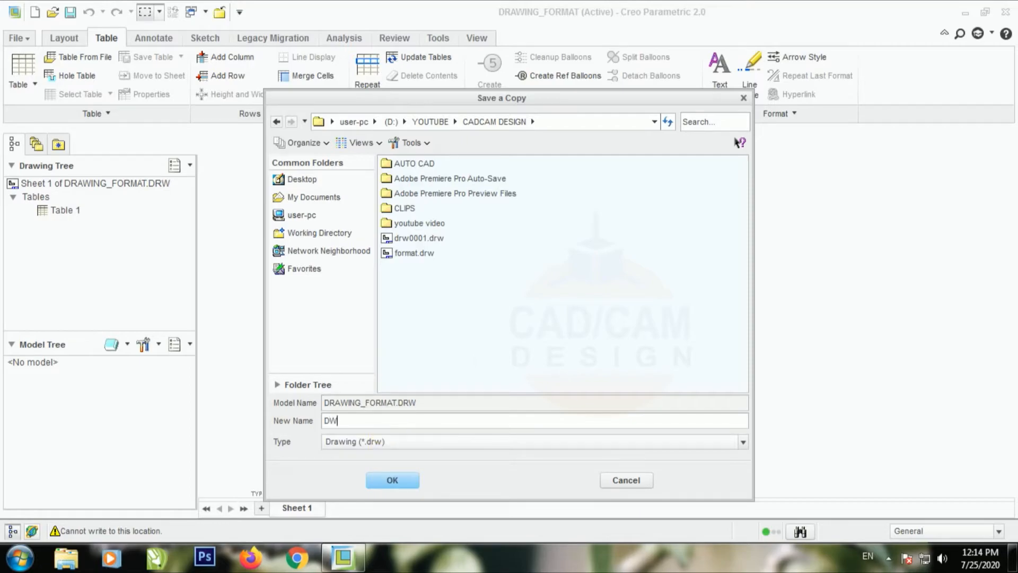
type("G_TEMPLATE")
key("Return")
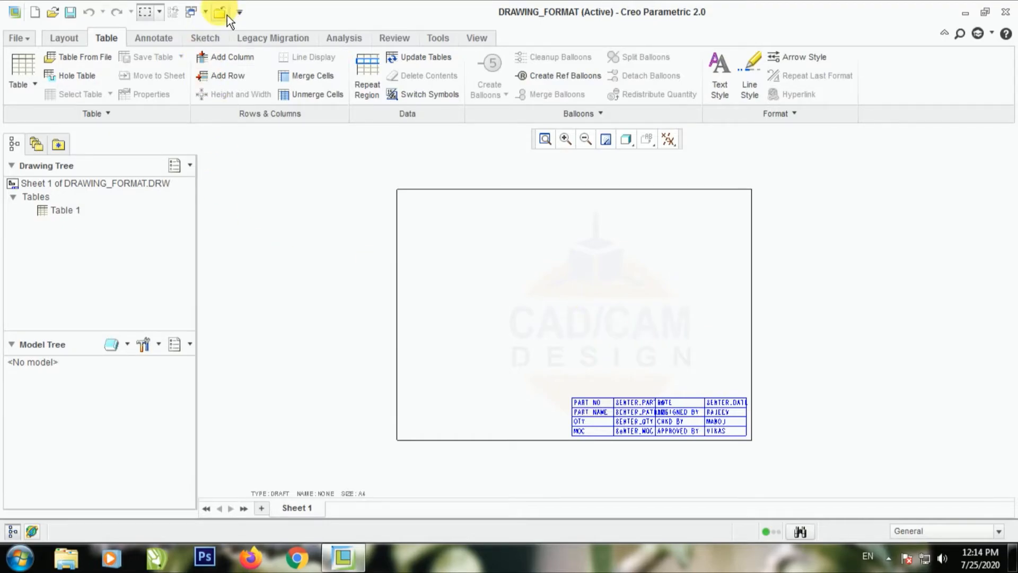
Save the original DRAWING_FORMAT drawing in the CADCAM DESIGN folder
left_click(70, 12)
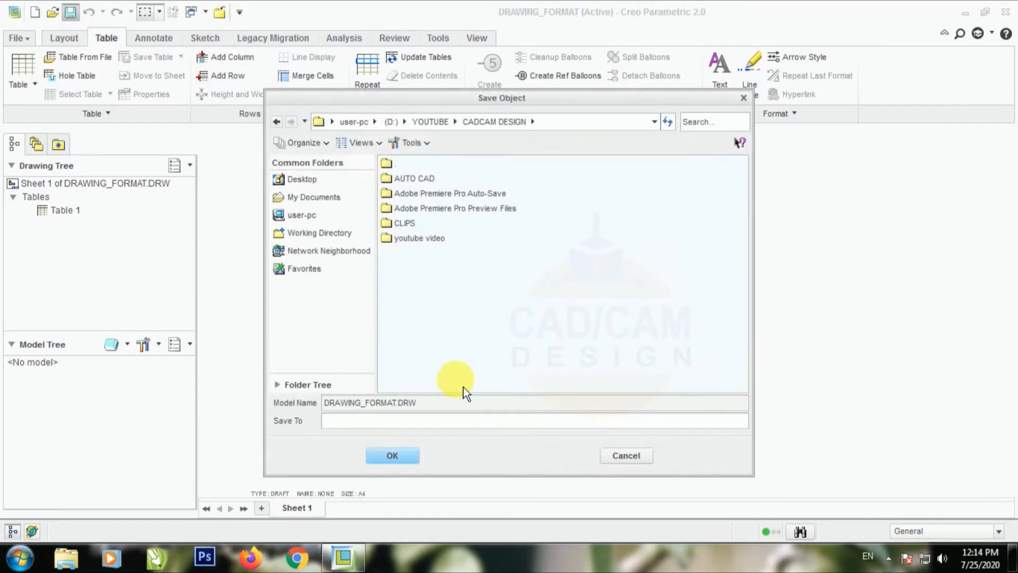
left_click(393, 456)
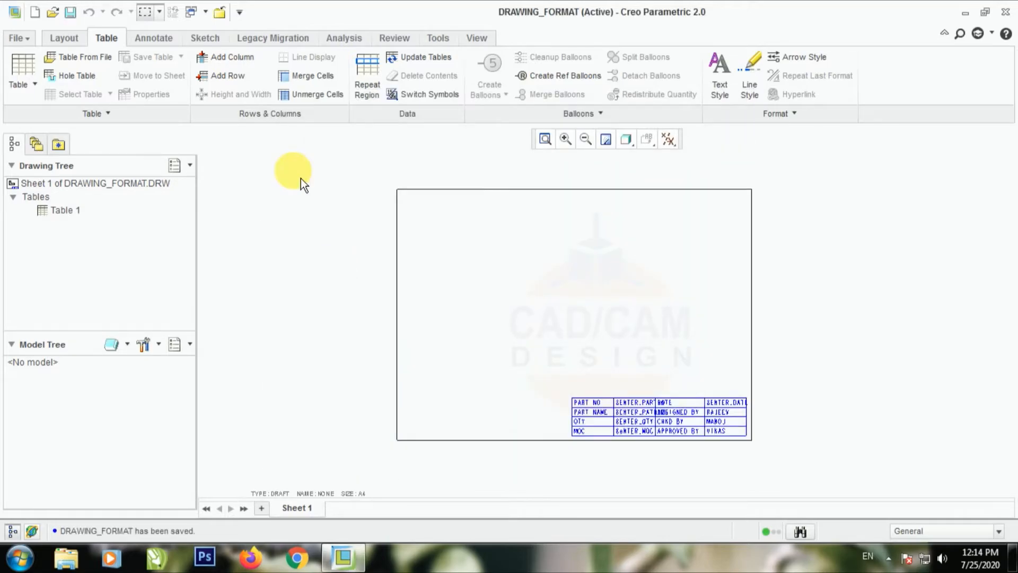
Close the drawing format and erase the DRAWING_FORMAT.DRW object that is not displayed from the session
left_click(218, 11)
left_click(189, 74)
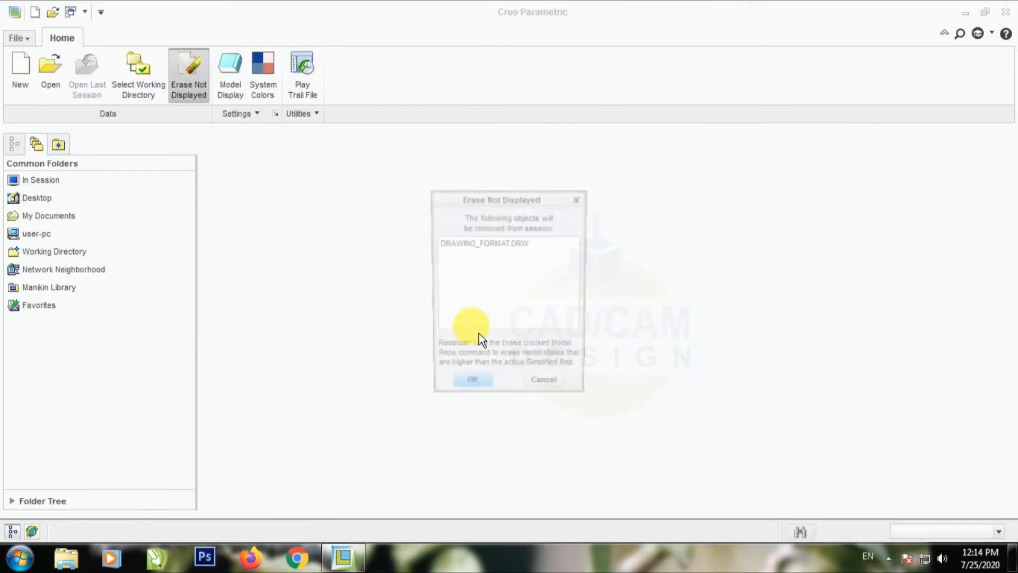
left_click(480, 388)
Open the part part_01.prt from the PART 05 folder inside youtube video, previewing the files before choosing it
left_click(51, 72)
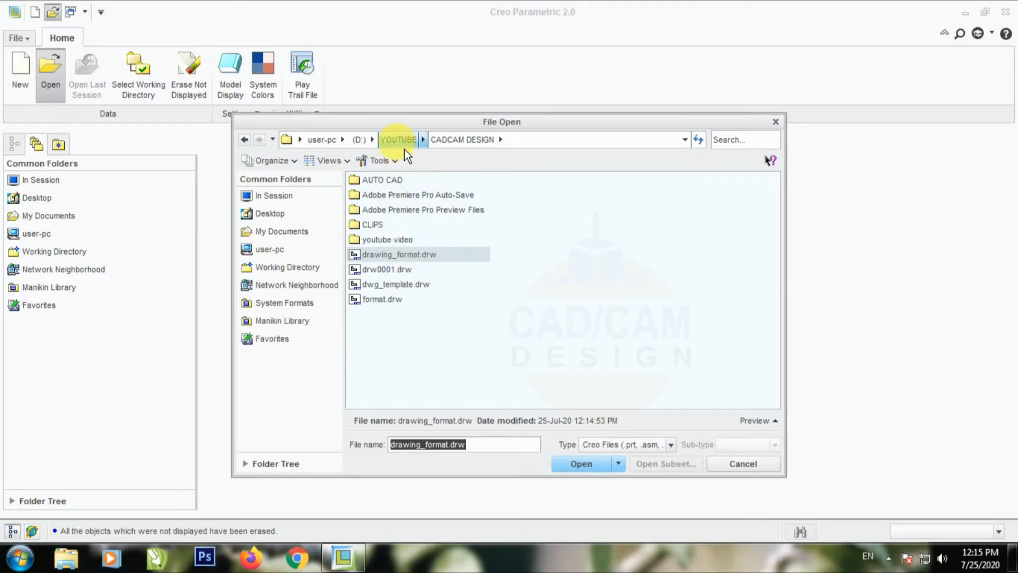
double_click(387, 241)
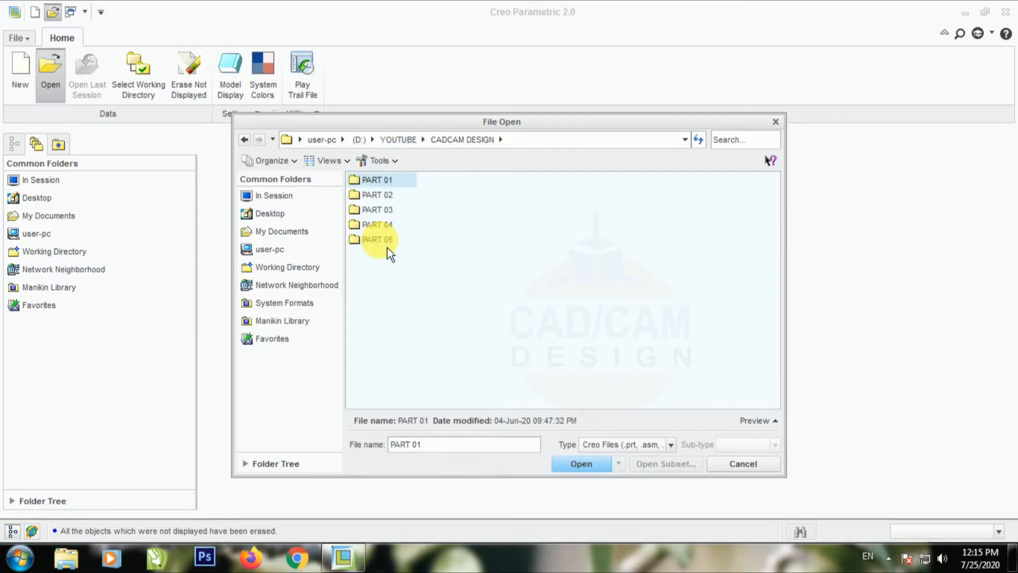
left_click(379, 227)
double_click(382, 233)
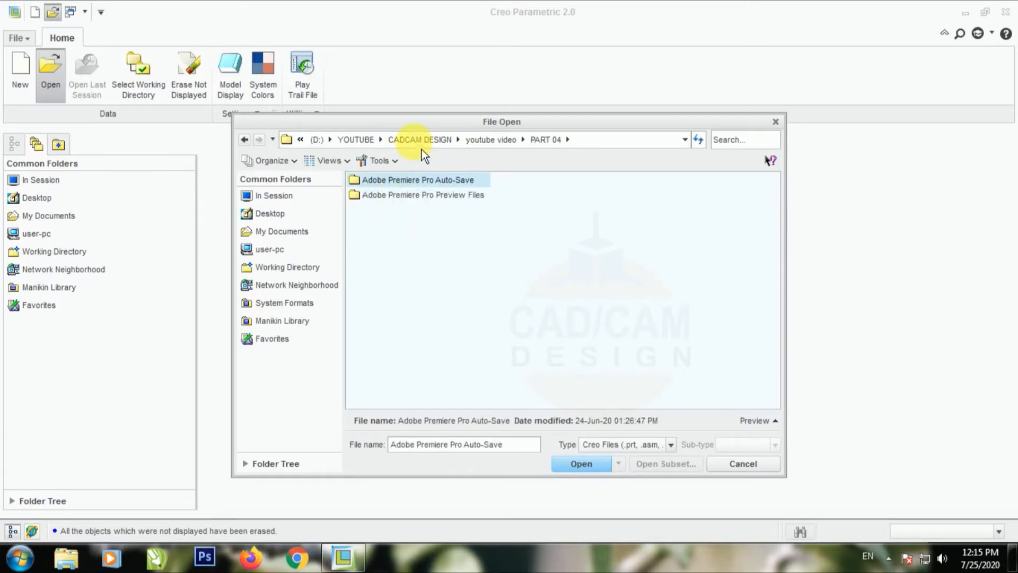
left_click(494, 141)
double_click(393, 245)
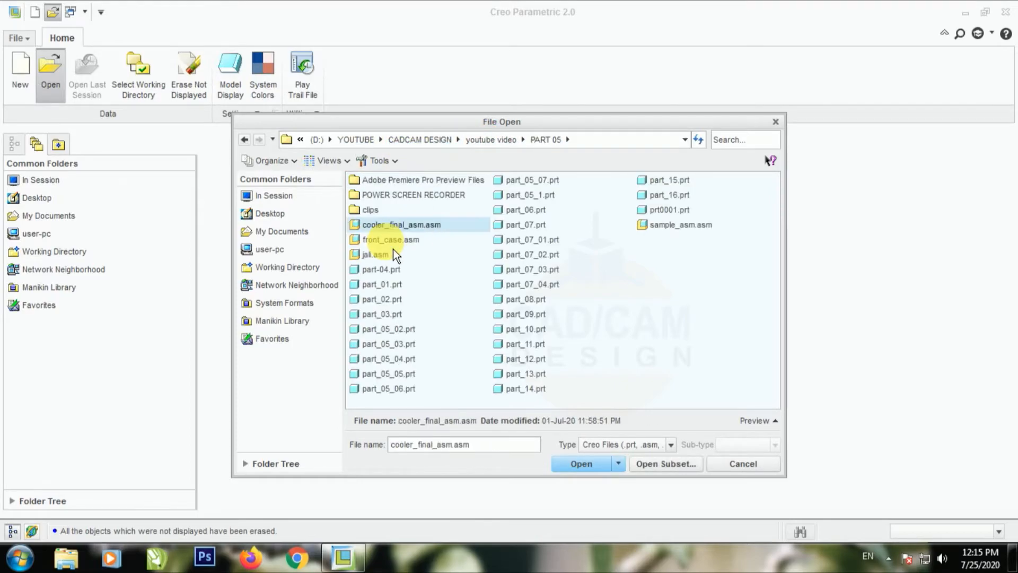
left_click(752, 430)
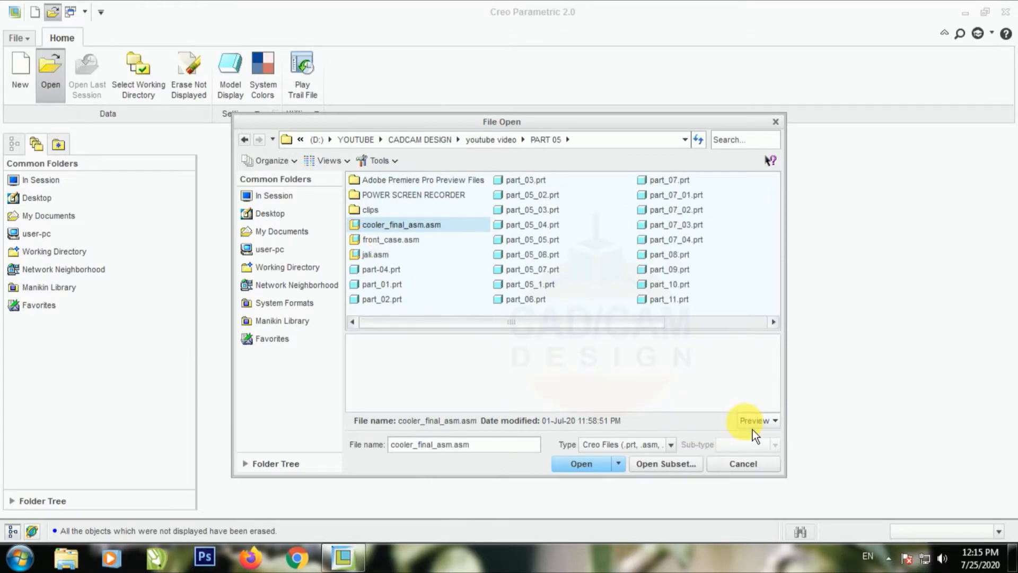
left_click(387, 268)
left_click(383, 285)
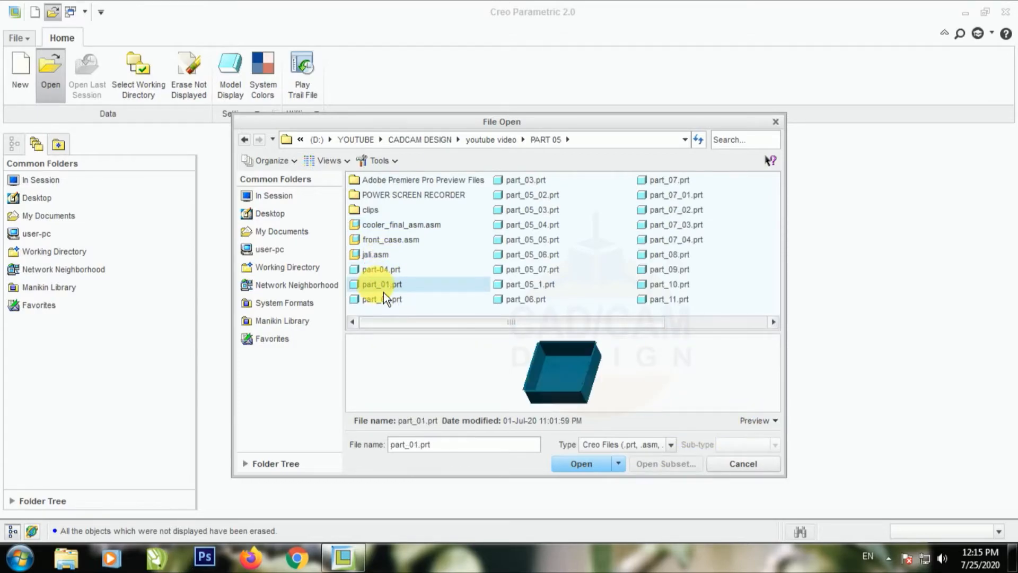
left_click(589, 465)
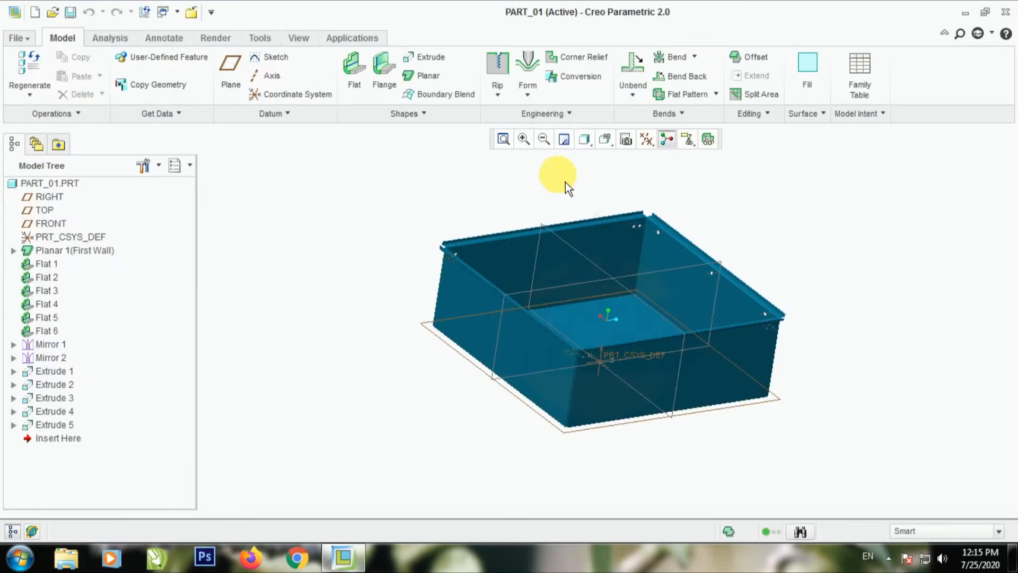
Hide the datum planes and coordinate system of the part and display the model as shaded with edges
left_click(645, 139)
left_click(681, 237)
left_click(605, 139)
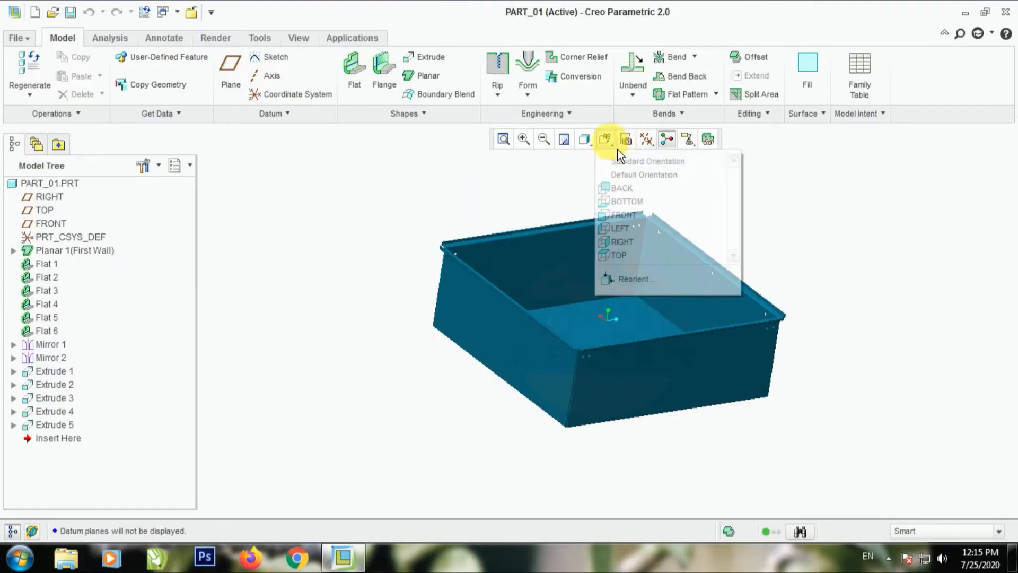
left_click(581, 140)
left_click(583, 139)
left_click(595, 159)
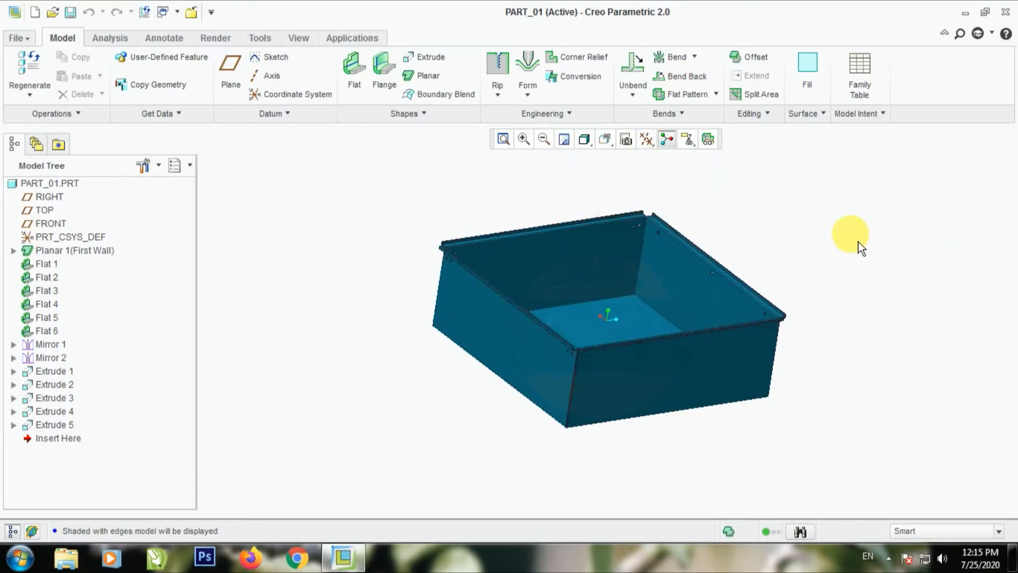
mouse_move(857, 241)
middle_mouse_down()
mouse_move(834, 278)
mouse_move(843, 236)
mouse_move(813, 218)
middle_mouse_up()
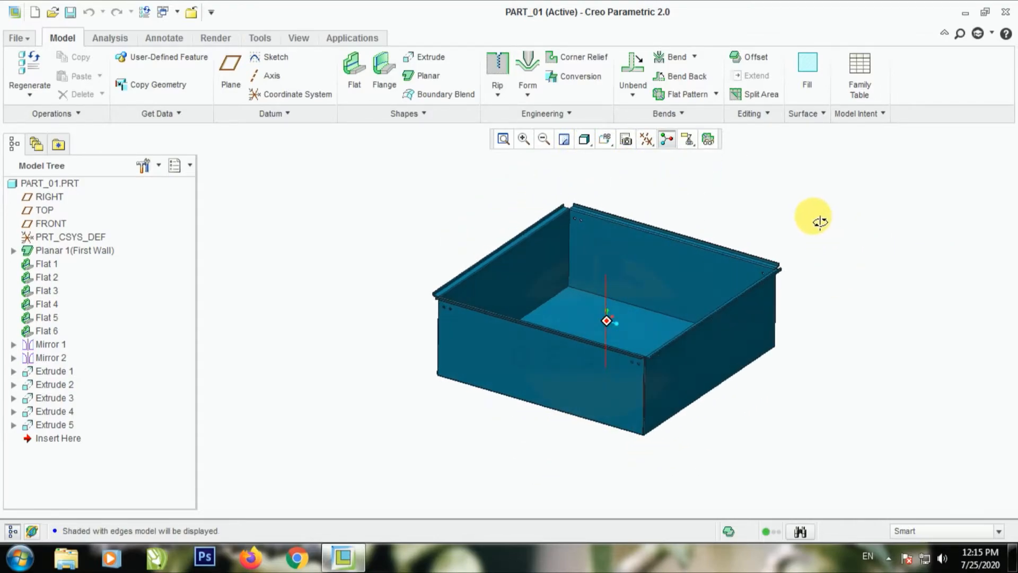
scroll(428, 339, "down", 3)
scroll(369, 331, "up", 3)
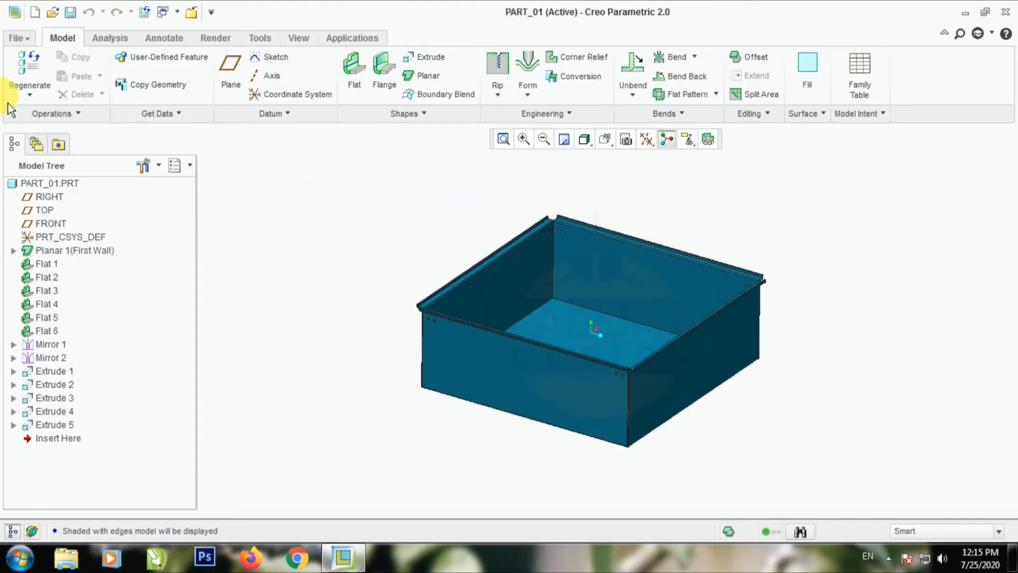
left_click(34, 44)
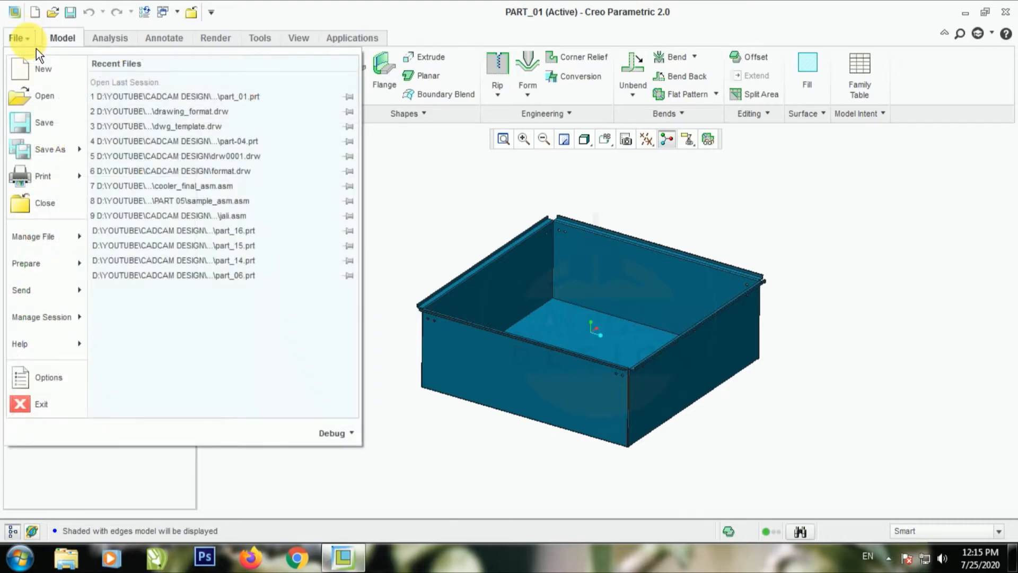
left_click(60, 97)
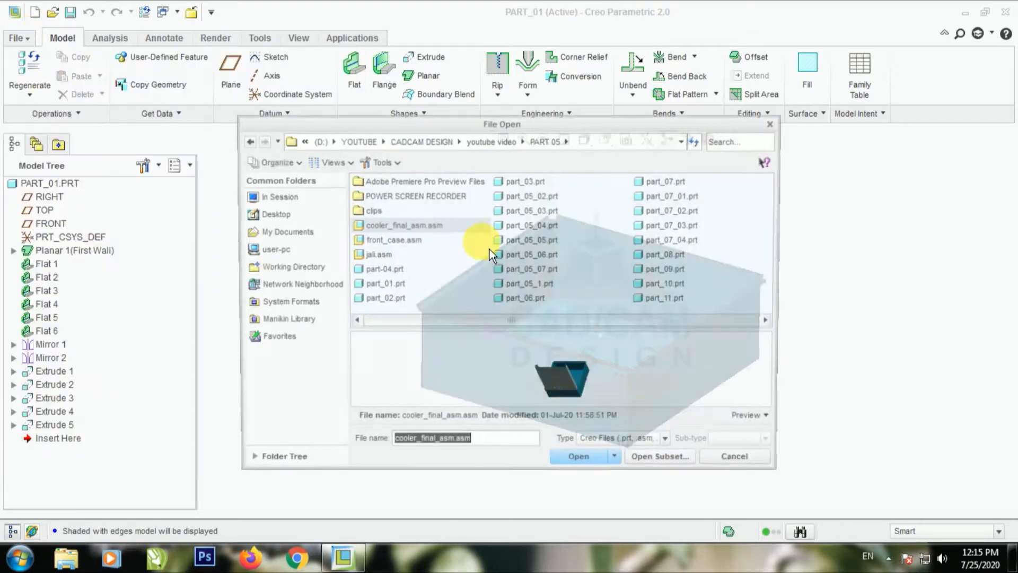
left_click(493, 139)
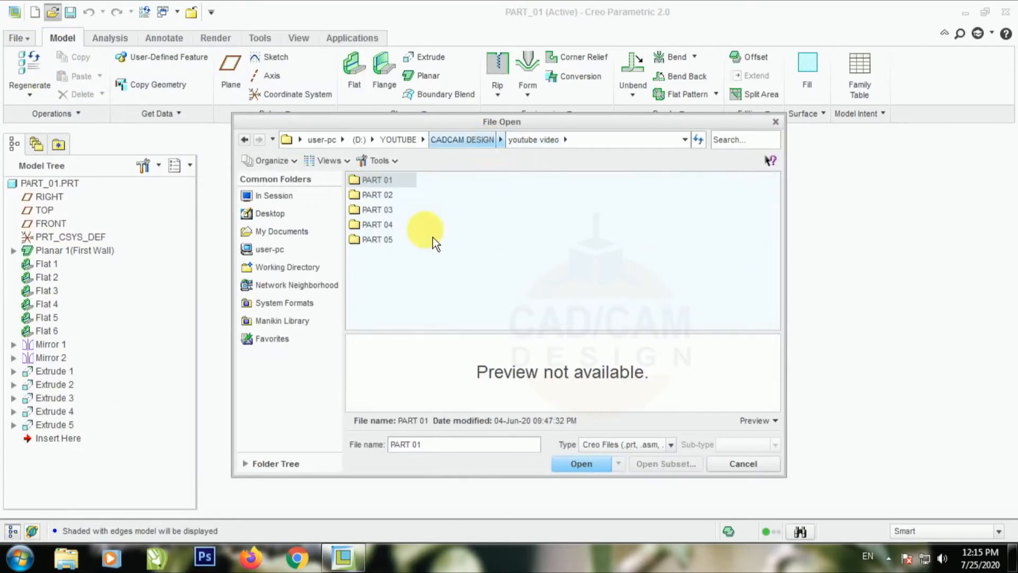
left_click(775, 121)
Start a new Drawing named drw0001 without using the default template
left_click(20, 37)
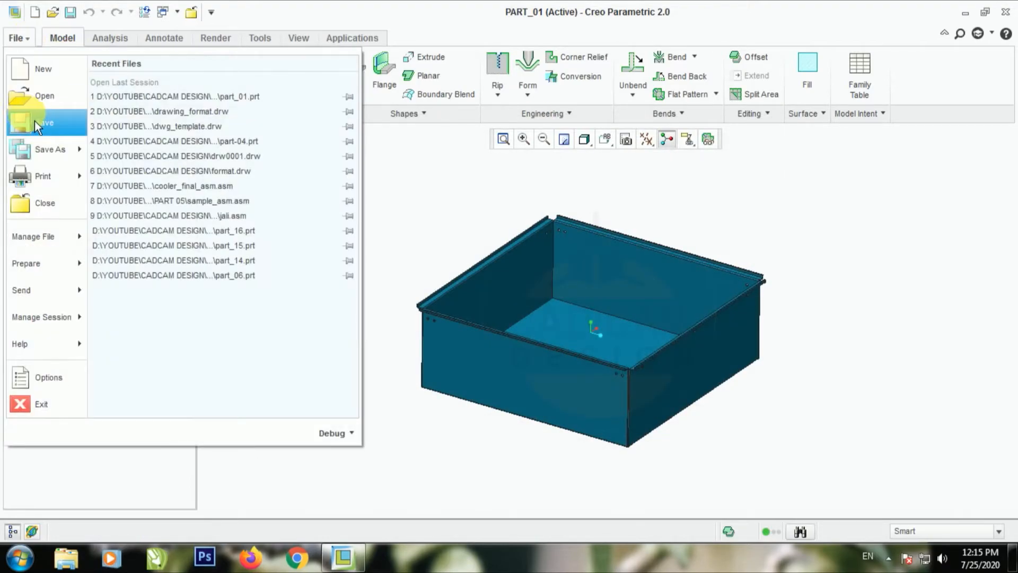
left_click(57, 68)
left_click(458, 264)
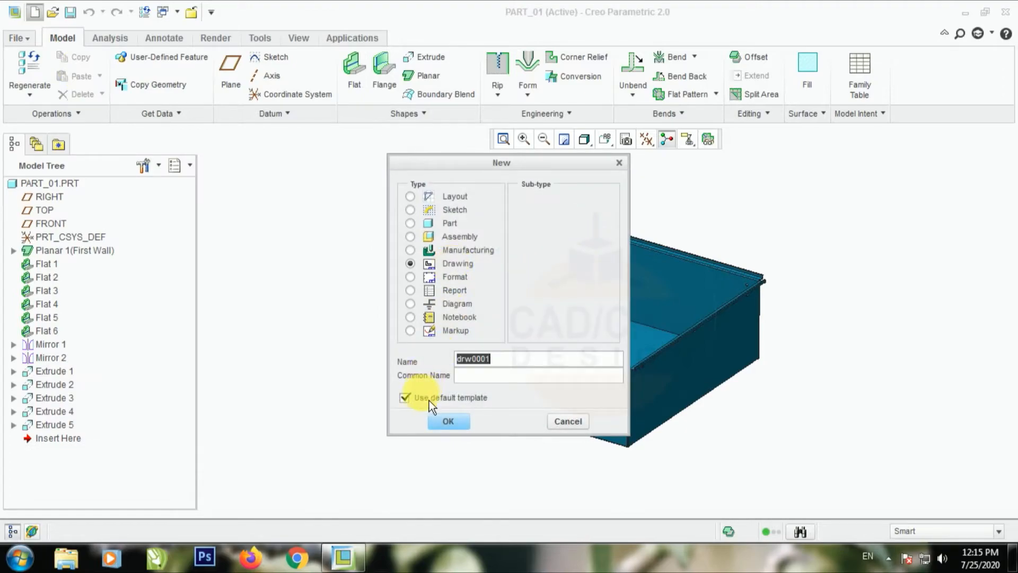
left_click(404, 397)
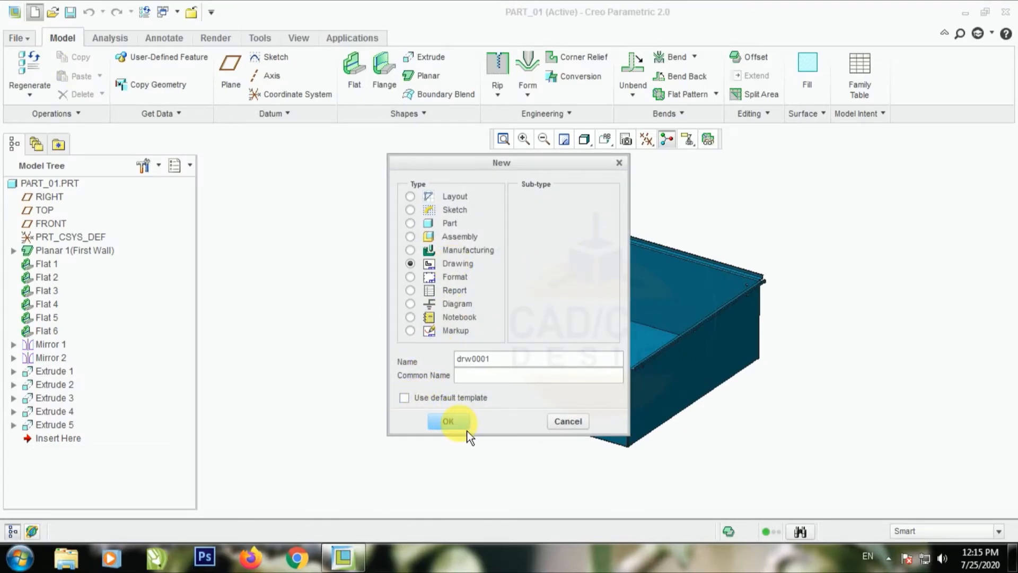
left_click(465, 426)
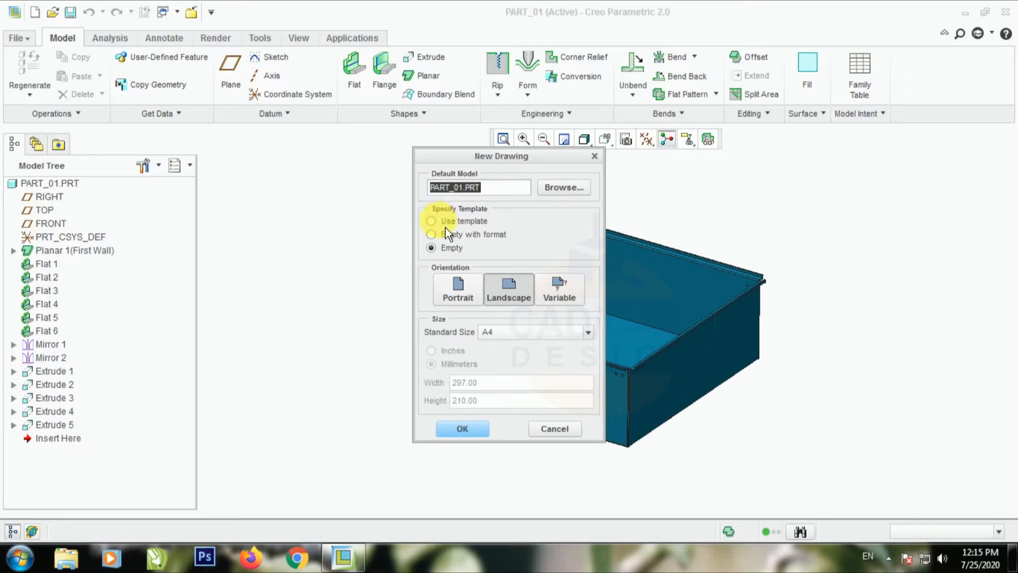
Create the drawing of PART_01.PRT from the template drawing_format.drw in the CADCAM DESIGN folder
left_click(431, 221)
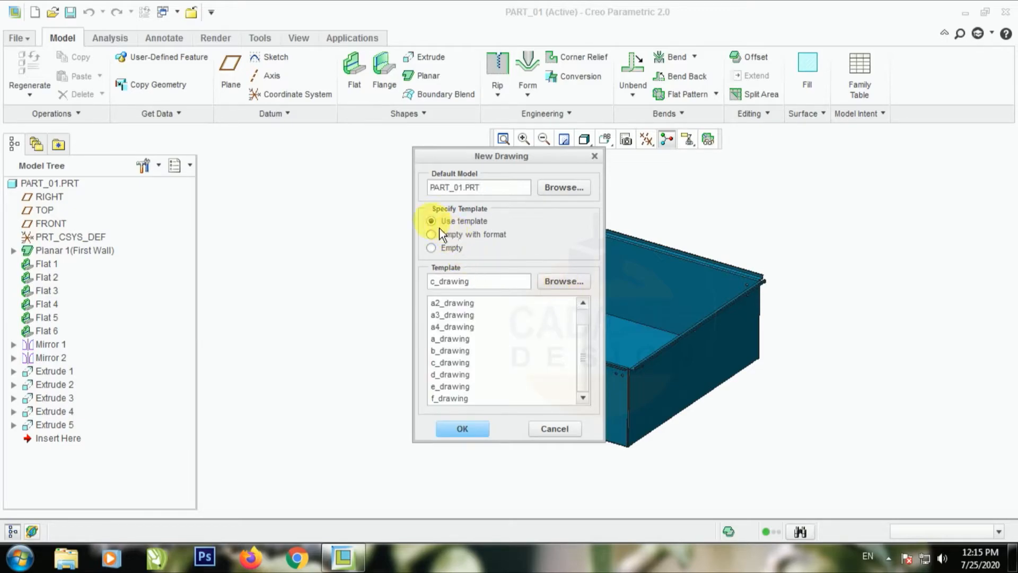
left_click(555, 282)
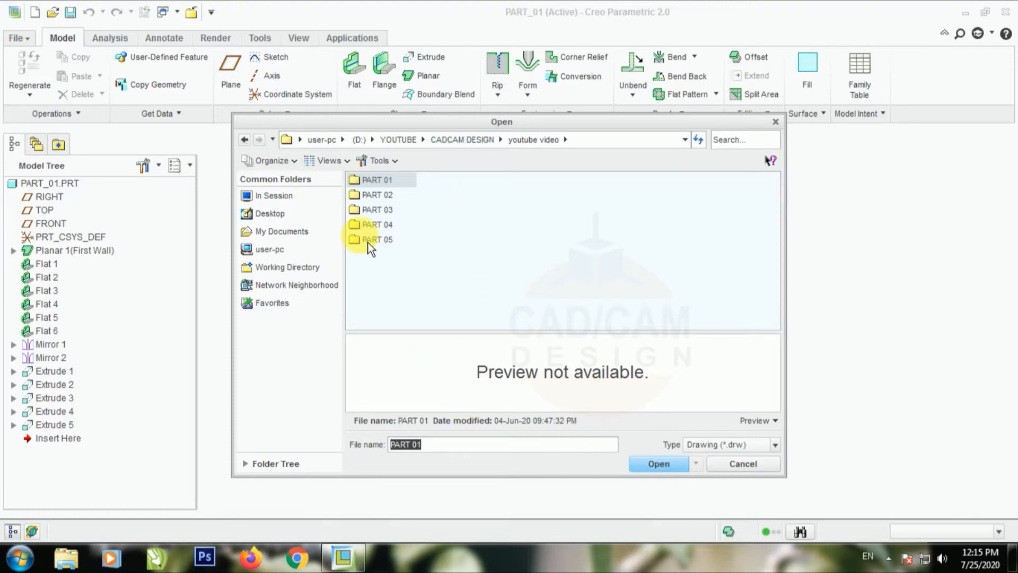
left_click(461, 139)
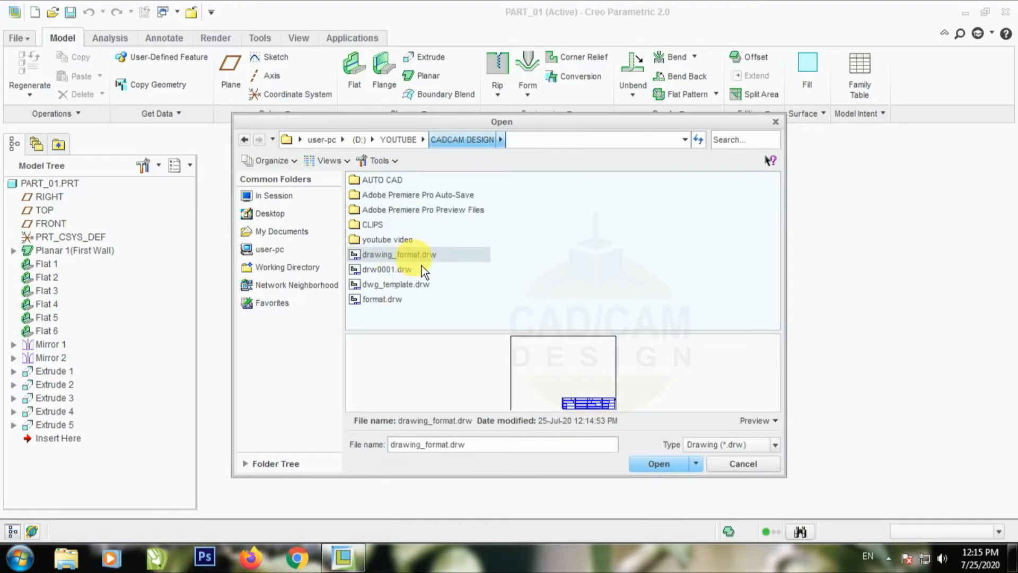
left_click(659, 463)
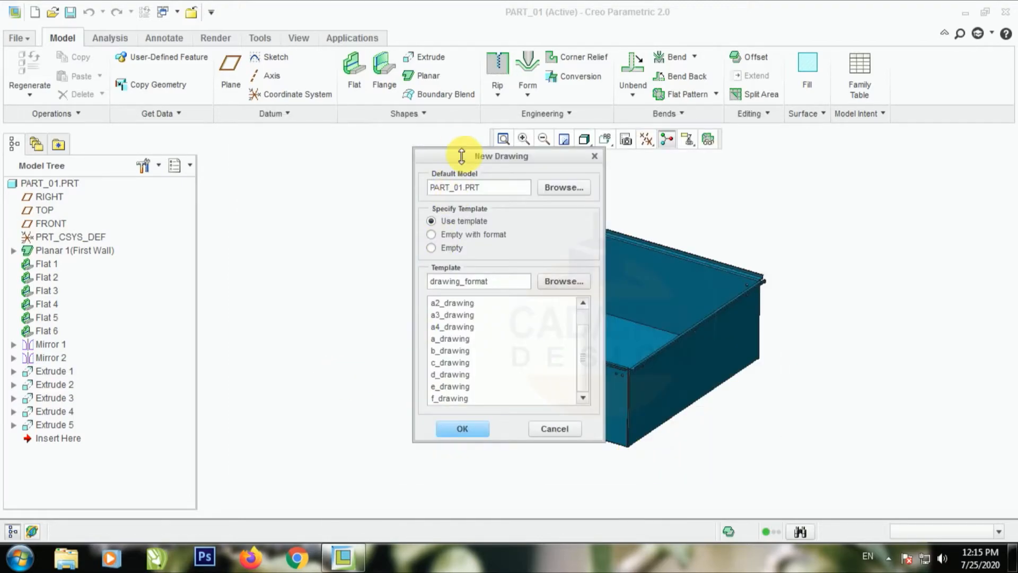
mouse_move(459, 154)
left_mouse_down()
mouse_move(195, 160)
mouse_move(226, 171)
left_mouse_up()
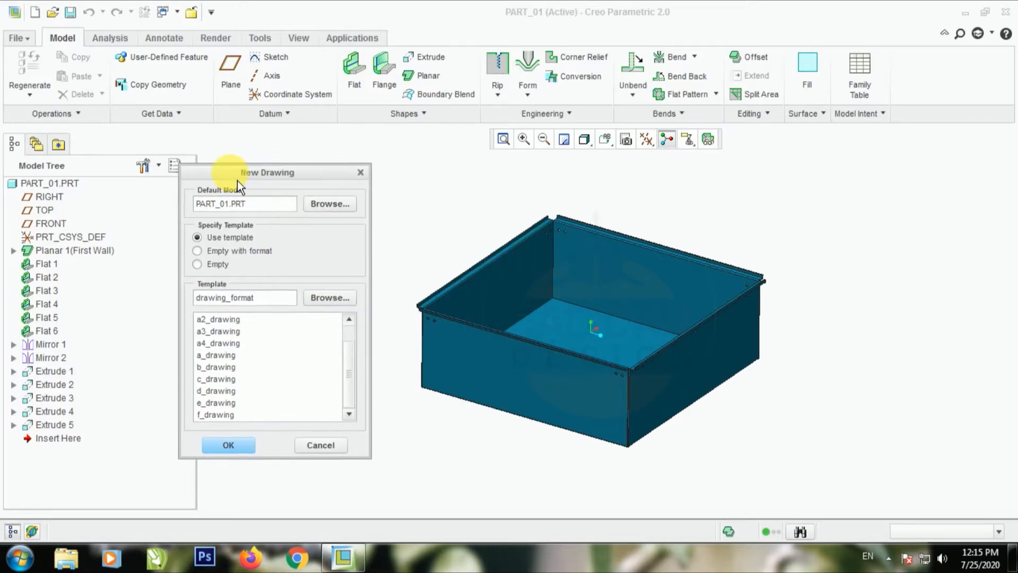
left_click(247, 452)
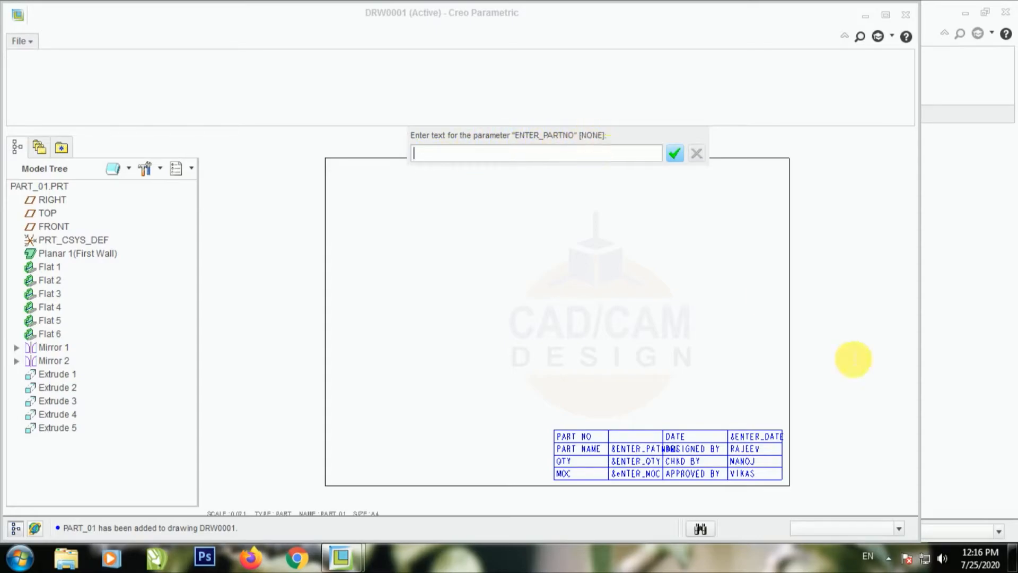
Answer the title block prompts with part number PART_01 and part name TANK STORAGE
type("PART")
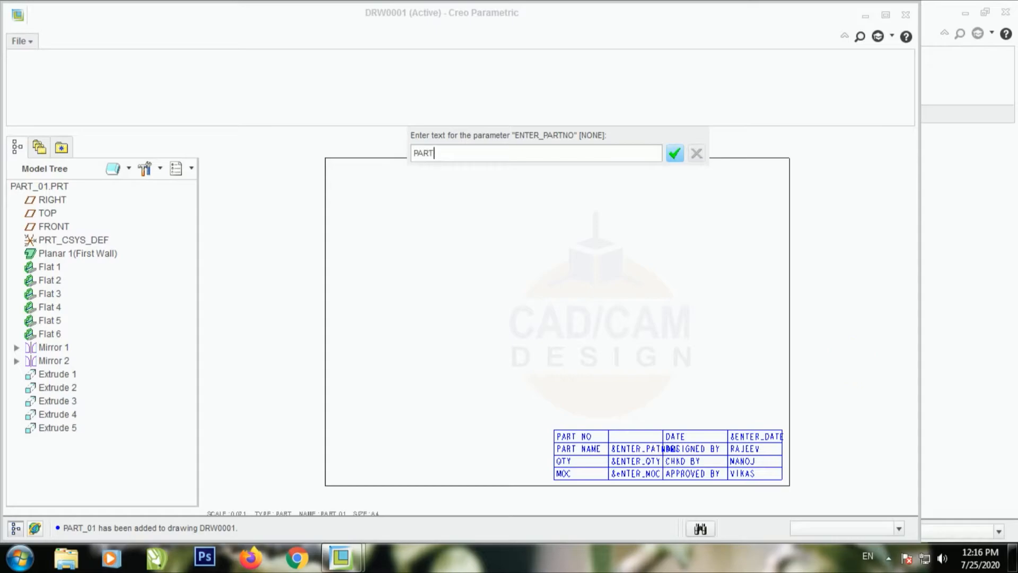
type("_01")
key("Return")
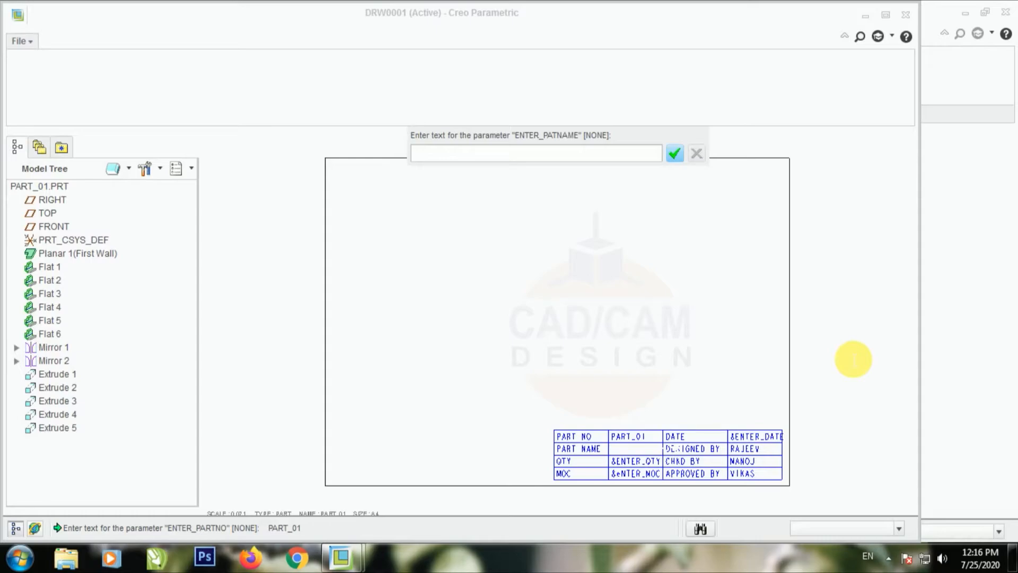
type("TA")
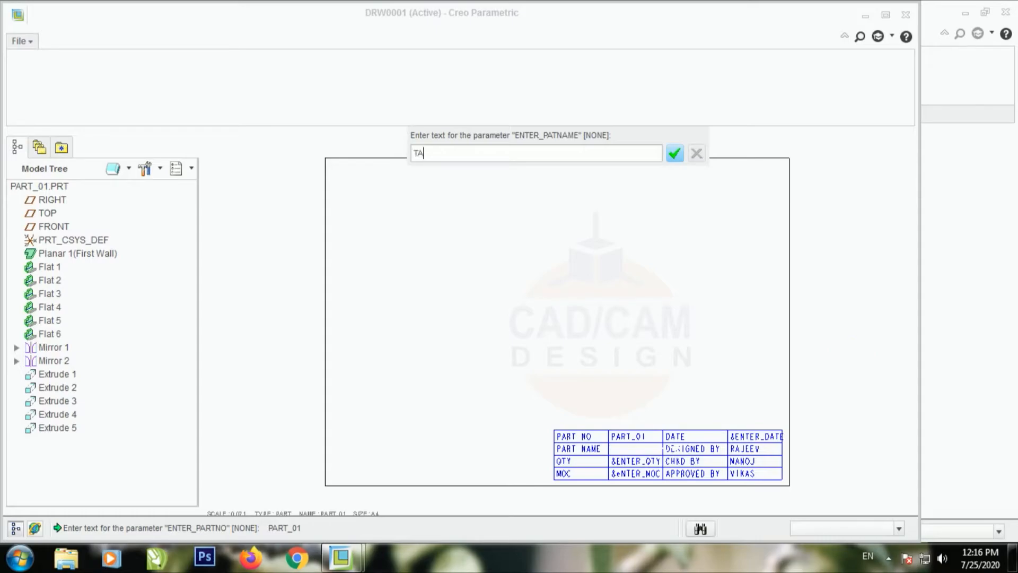
type("NK STORAGE")
key("Return")
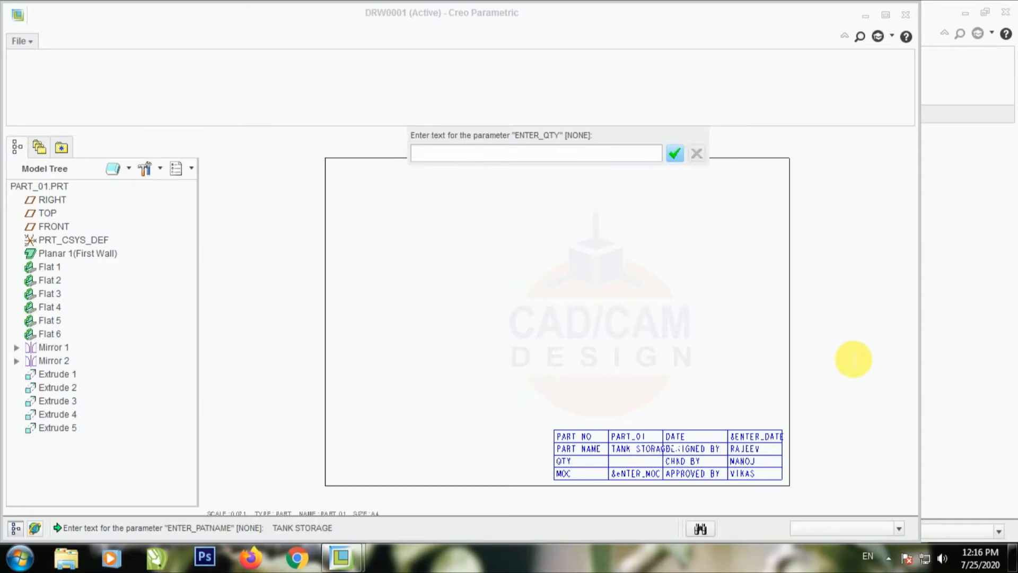
Enter 1 as the quantity and 2MM THK, MS as the material (MOC) for the title block
type("1")
key("Return")
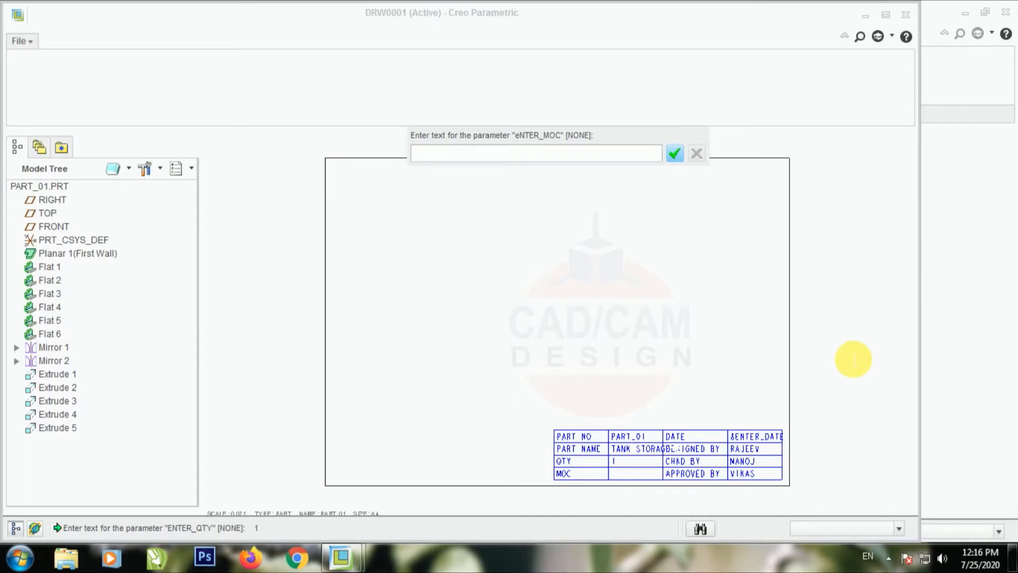
type("2MM THK,")
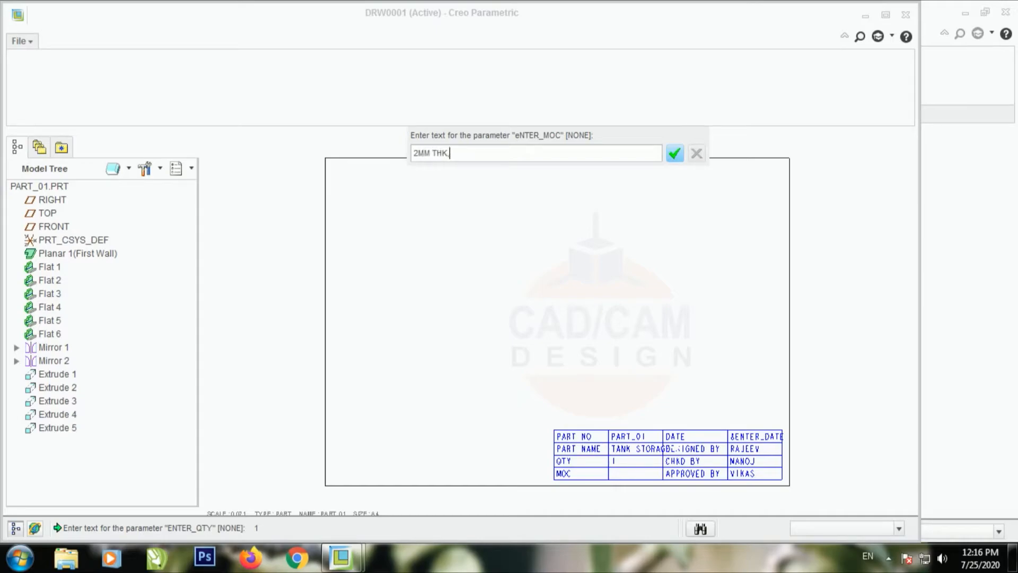
type(" MS")
key("Return")
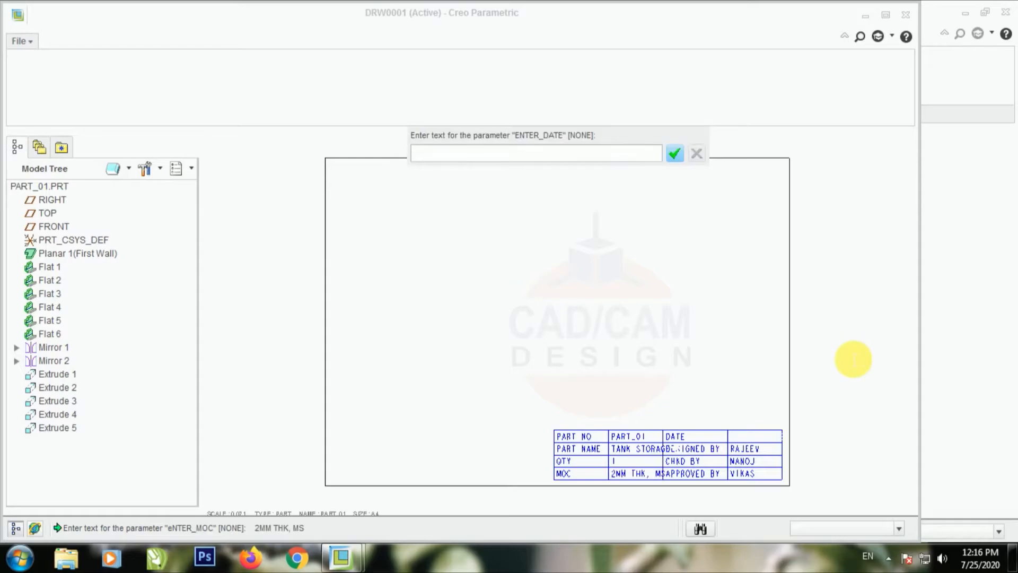
Enter 25.07.2020 as the title block date to complete the drawing's parameter prompts
type("25.0")
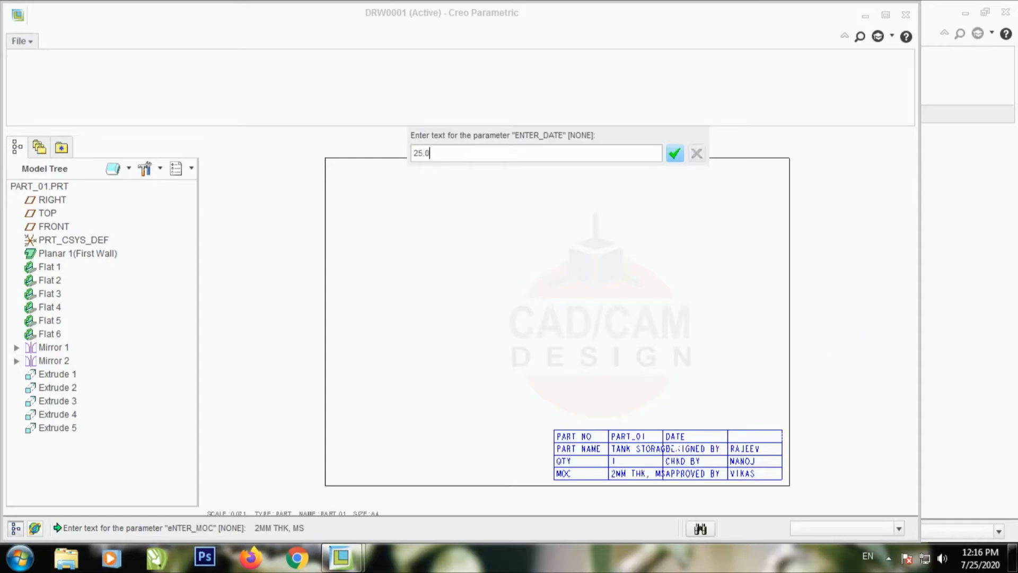
type("7.2020")
key("Return")
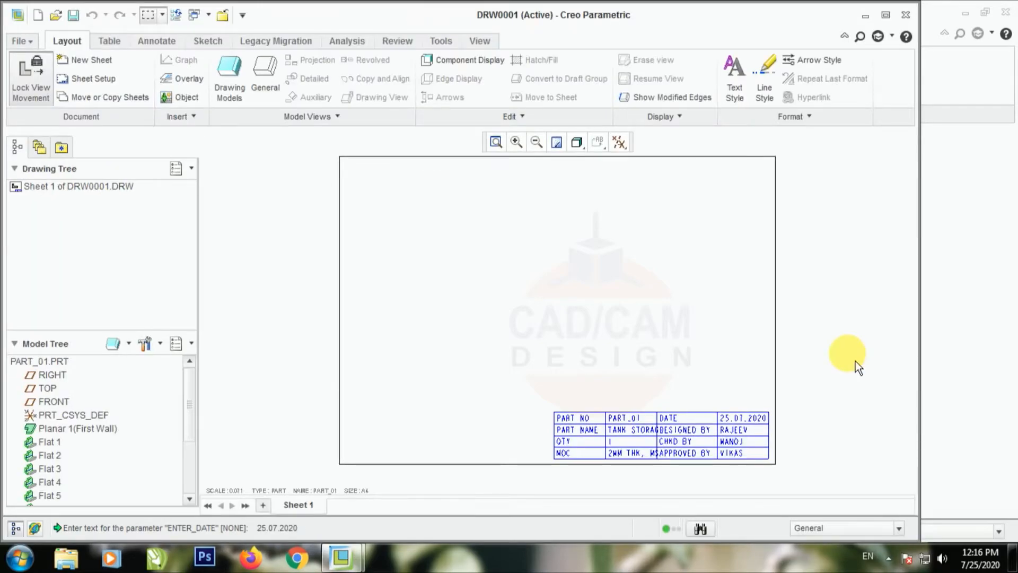
scroll(617, 432, "down", 2)
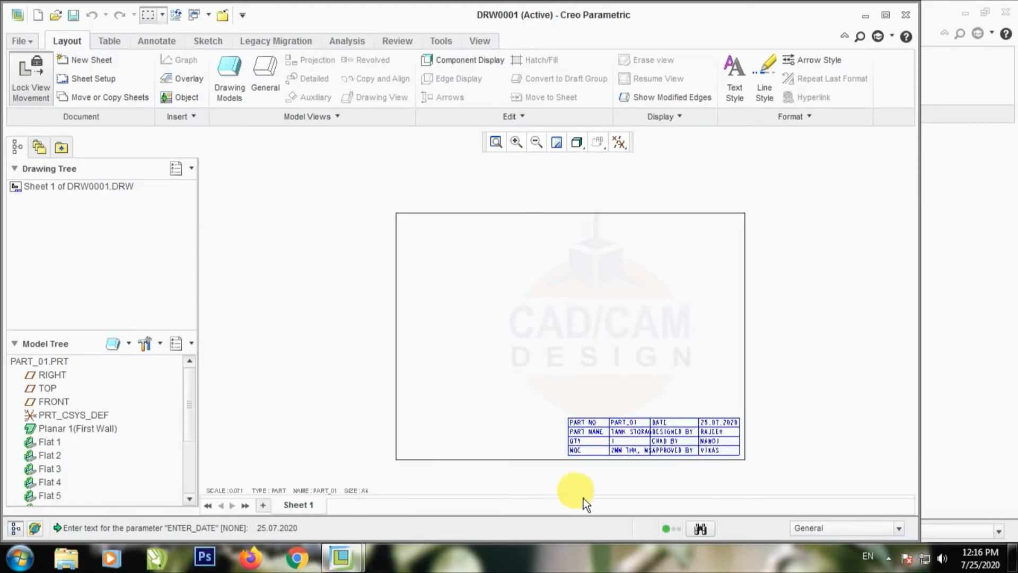
Set the width of the title block's second column, containing the part number and name values, to 12 characters
scroll(607, 456, "up", 2)
scroll(673, 462, "up", 2)
scroll(445, 381, "down", 2)
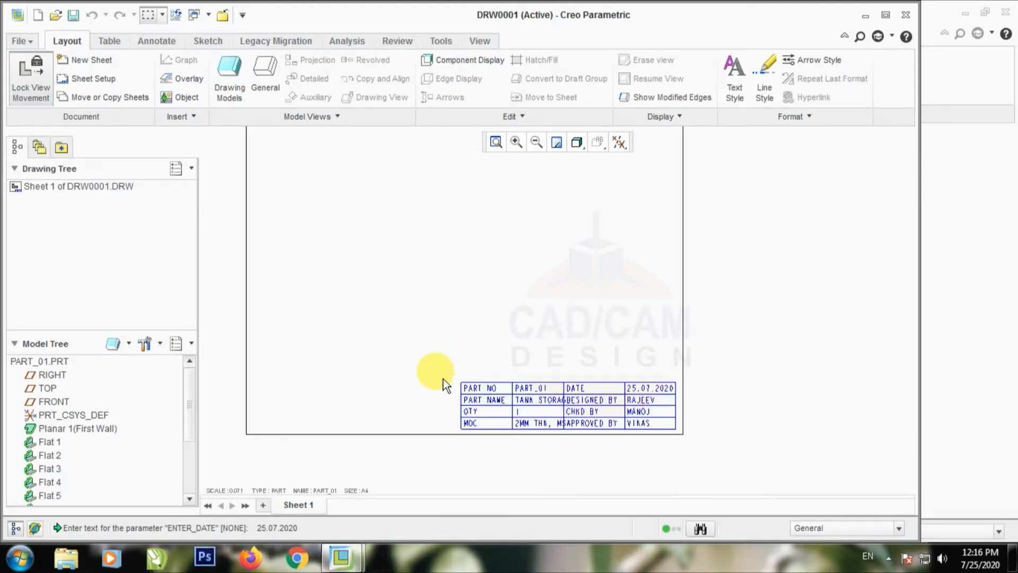
scroll(501, 416, "up", 2)
scroll(501, 416, "up", 1)
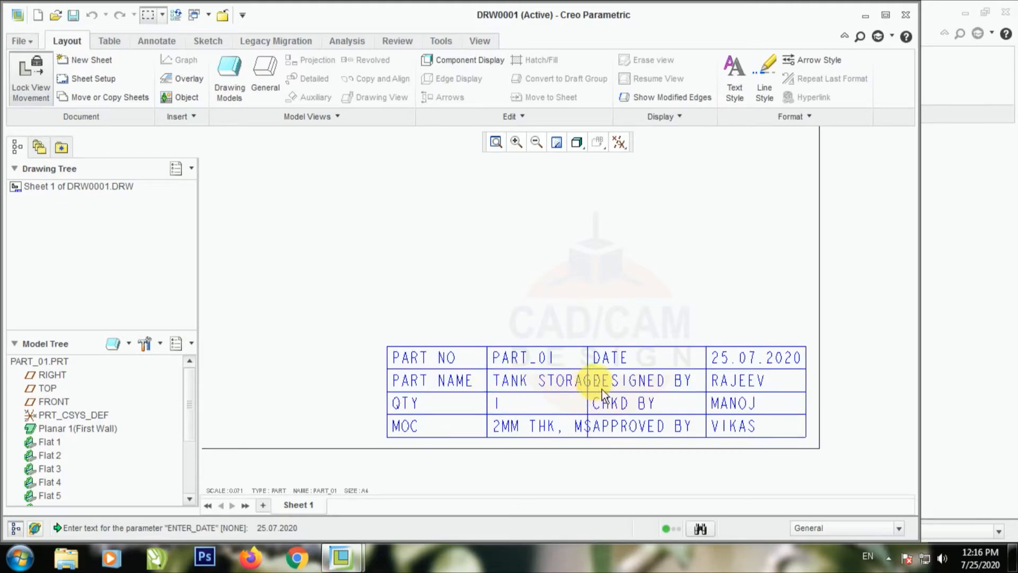
left_click(109, 40)
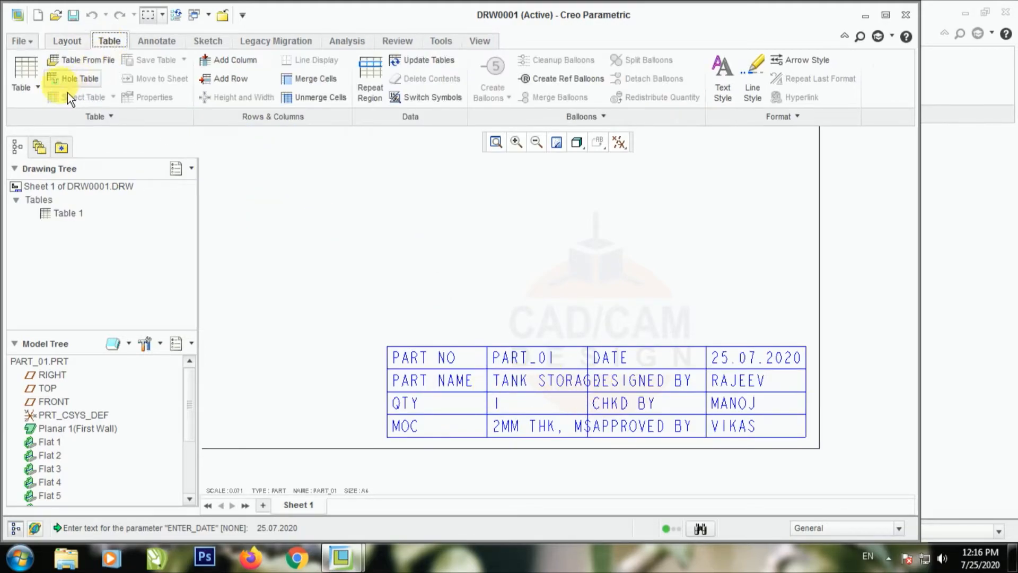
left_click(519, 379)
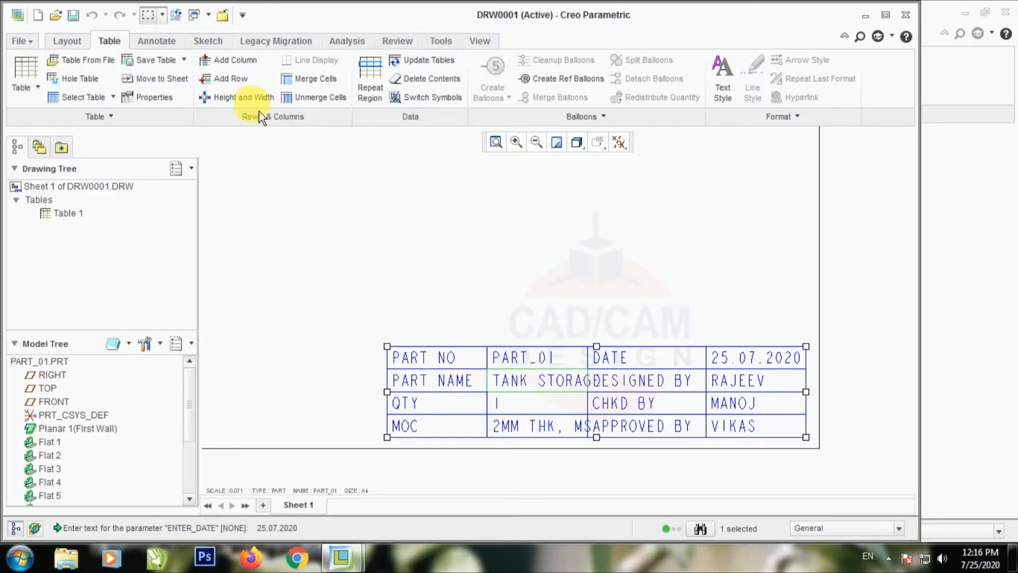
left_click(243, 97)
left_click_drag(978, 248, 942, 249)
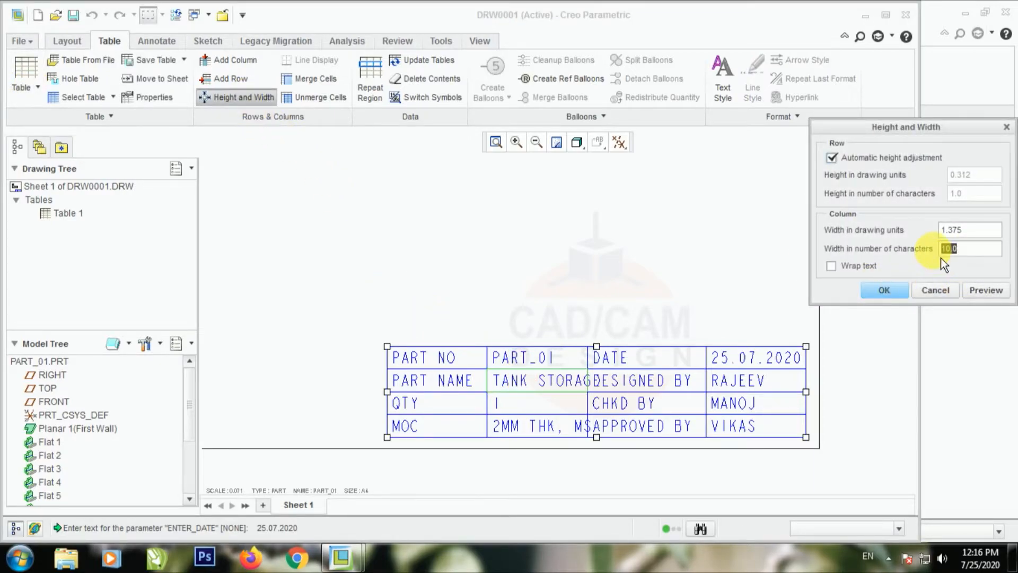
type("12")
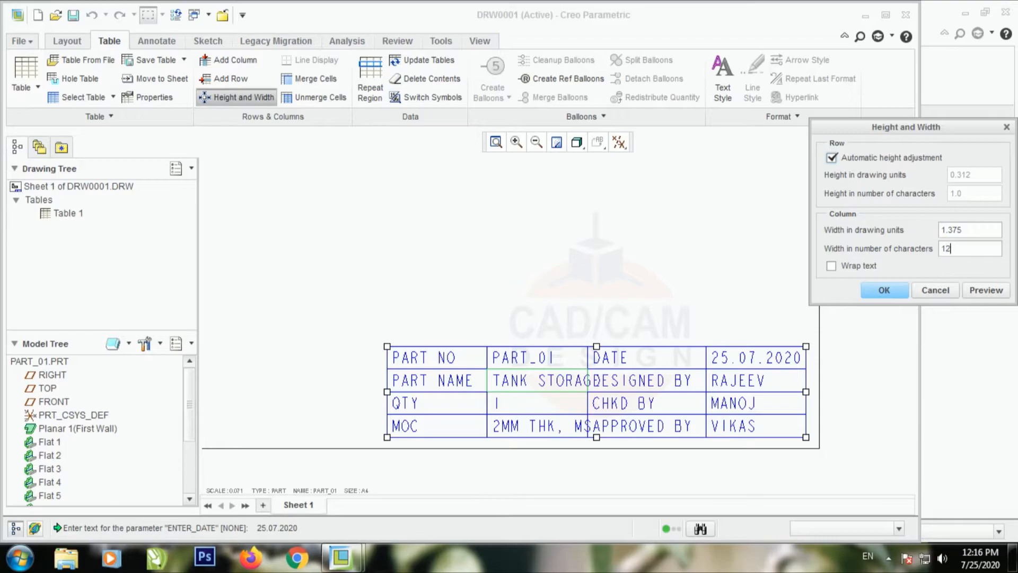
left_click(998, 294)
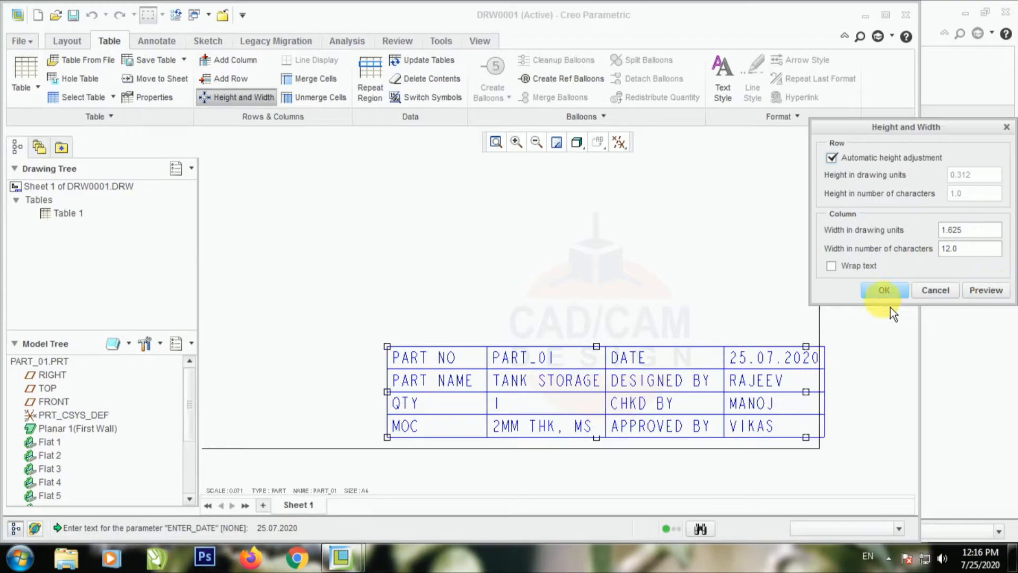
left_click(884, 291)
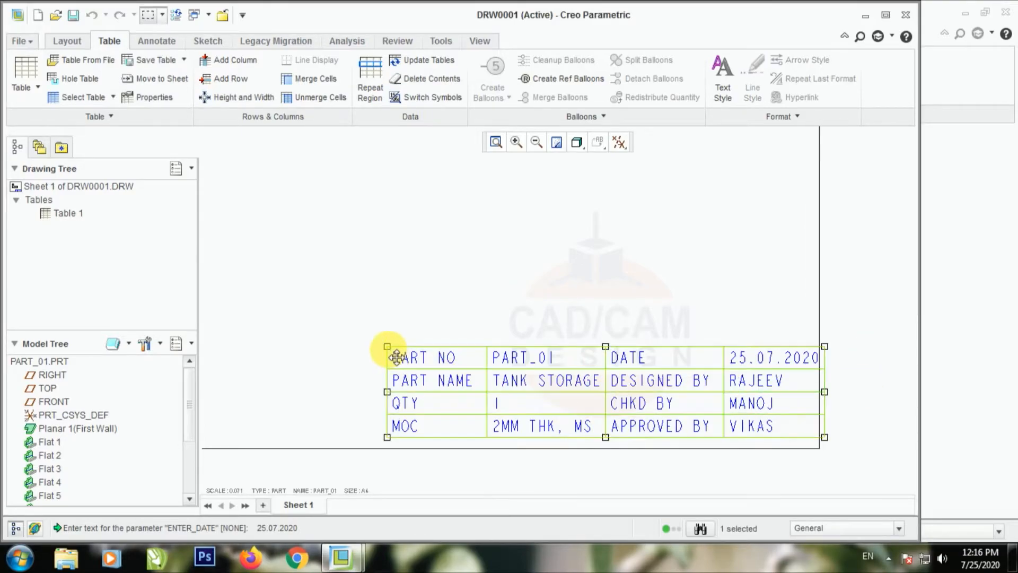
Move the widened title block table back inside the sheet border, and maximize the drawing window with the whole sheet in view
left_click_drag(386, 346, 365, 348)
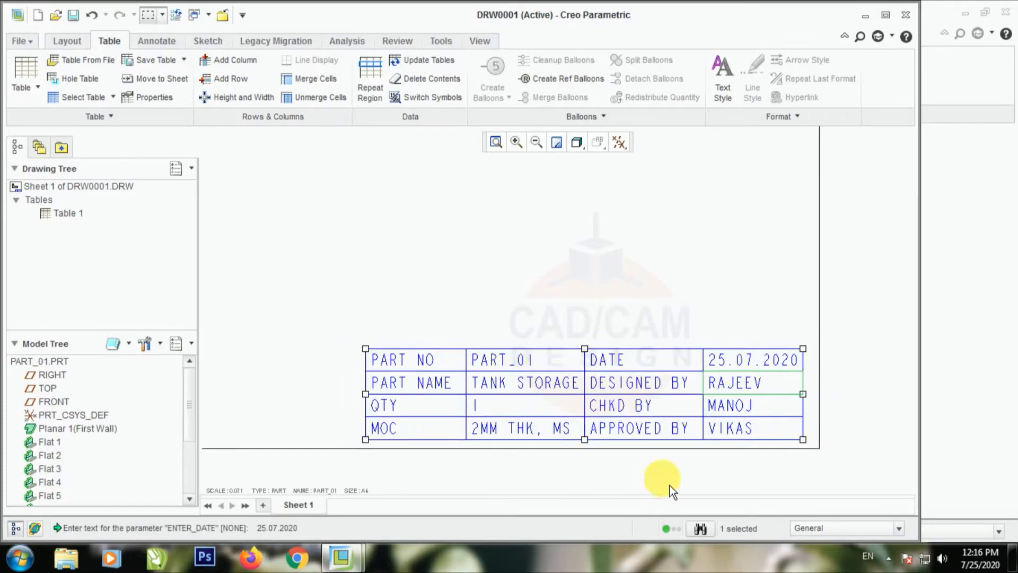
middle_click_drag(668, 429, 727, 432)
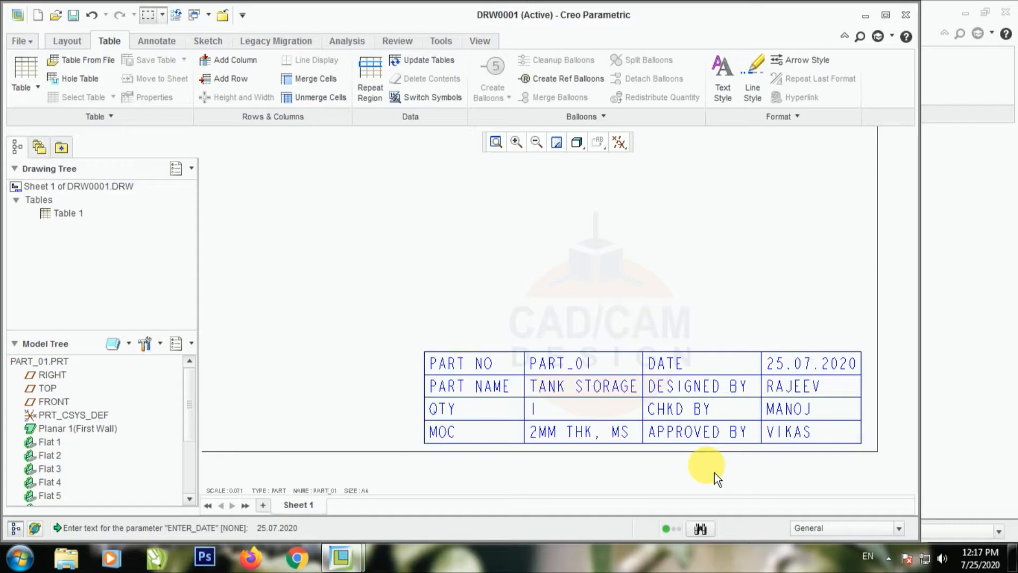
scroll(703, 476, "down", 5)
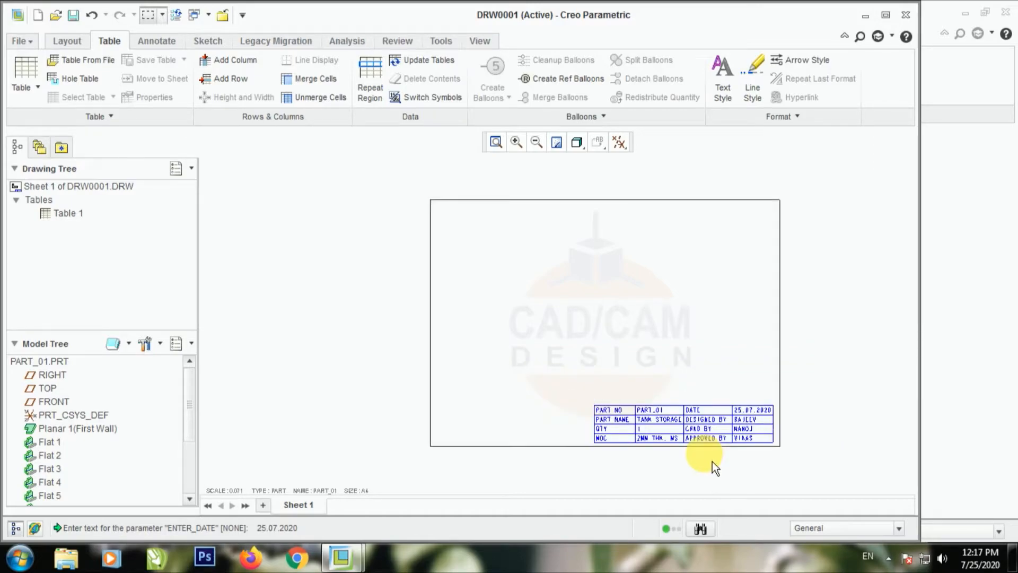
scroll(627, 323, "up", 2)
scroll(618, 311, "down", 1)
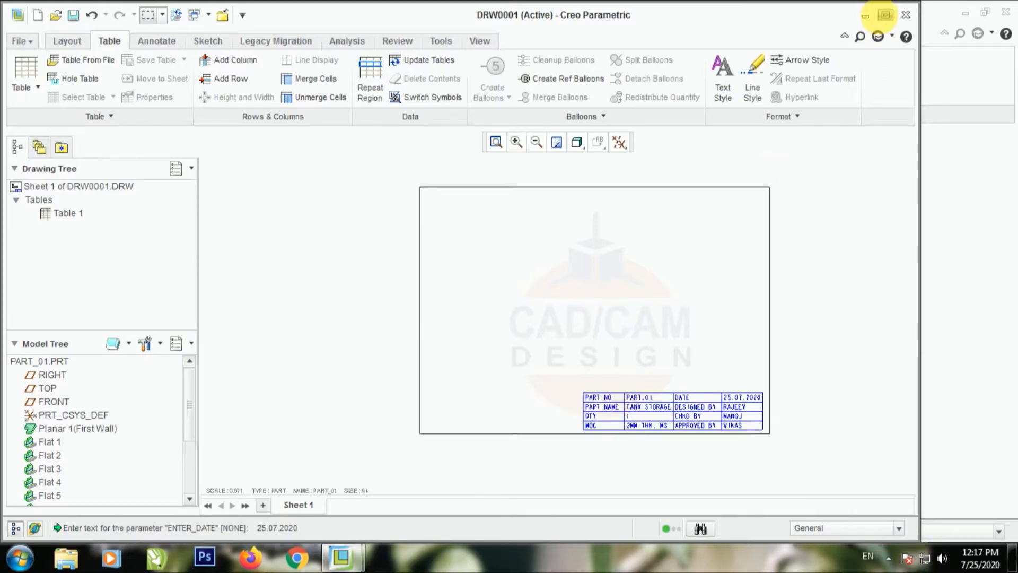
left_click(884, 15)
left_click(544, 139)
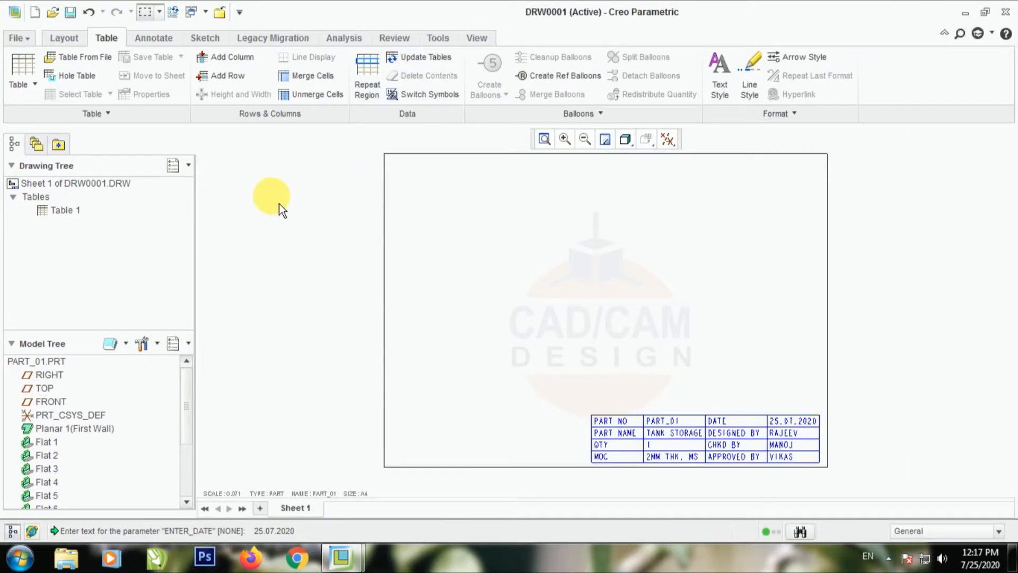
Place a general view of the part with No Combined State in the sheet's left half, using the FRONT orientation
left_click(64, 38)
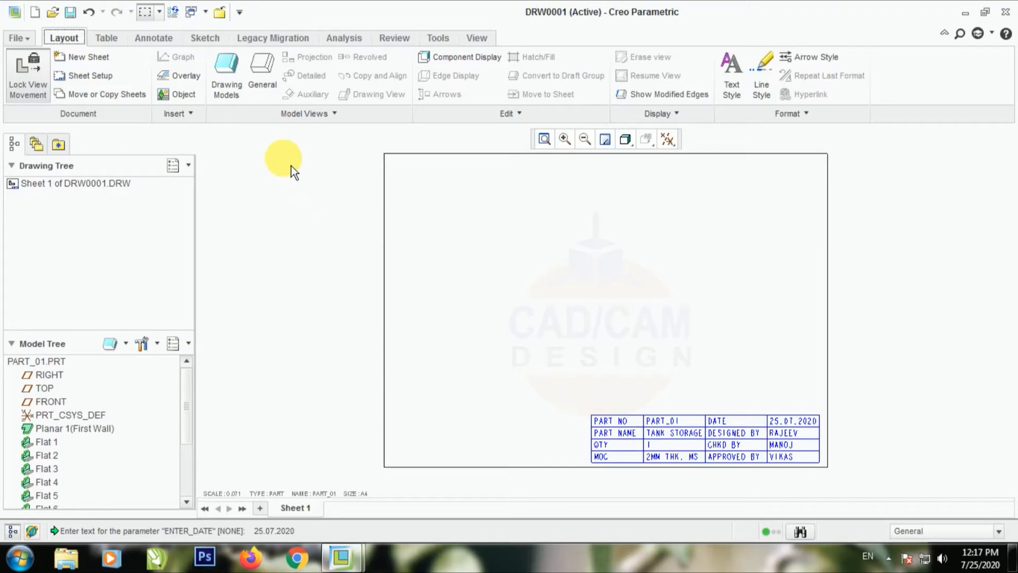
left_click(262, 74)
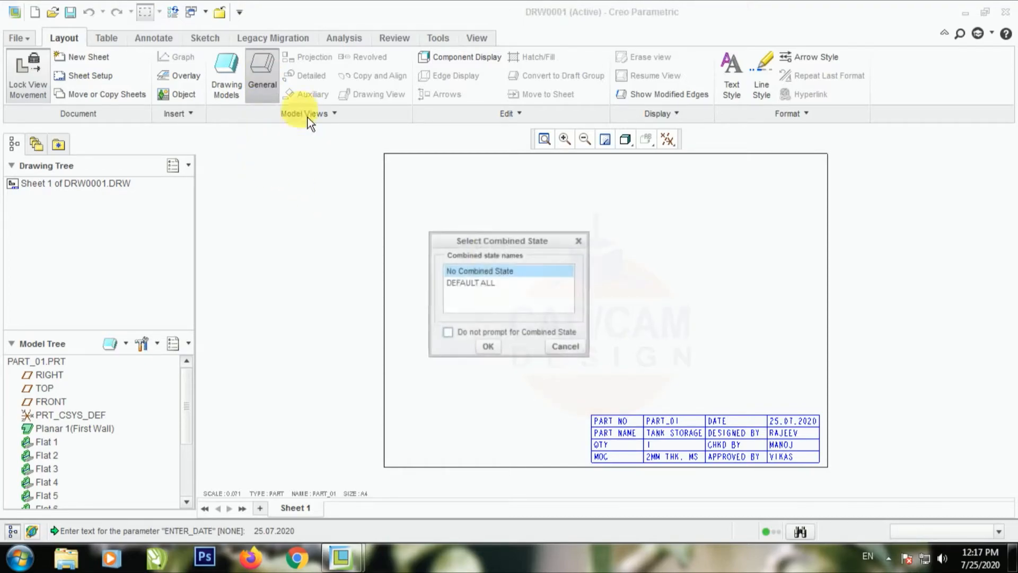
left_click(491, 352)
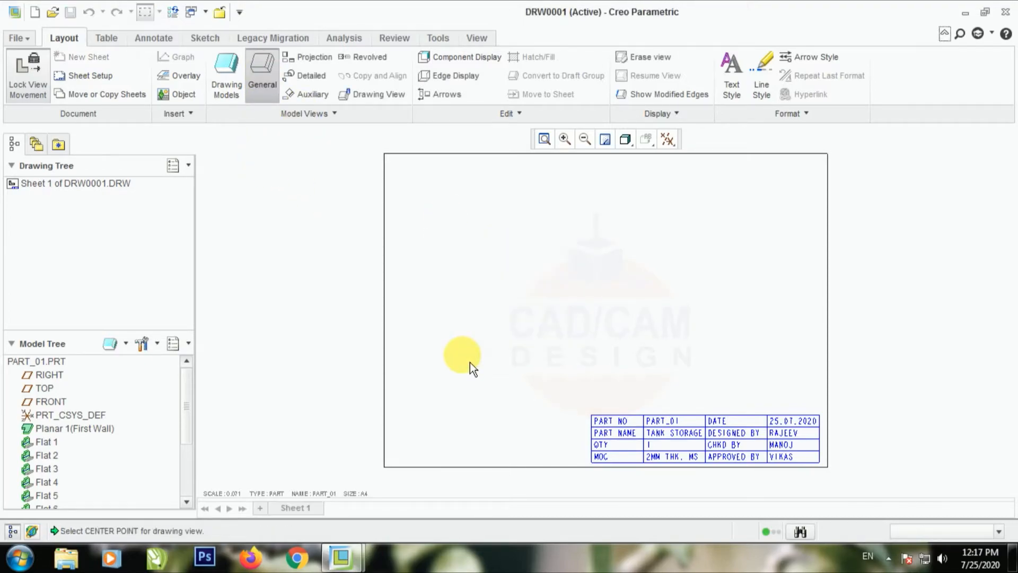
left_click(452, 270)
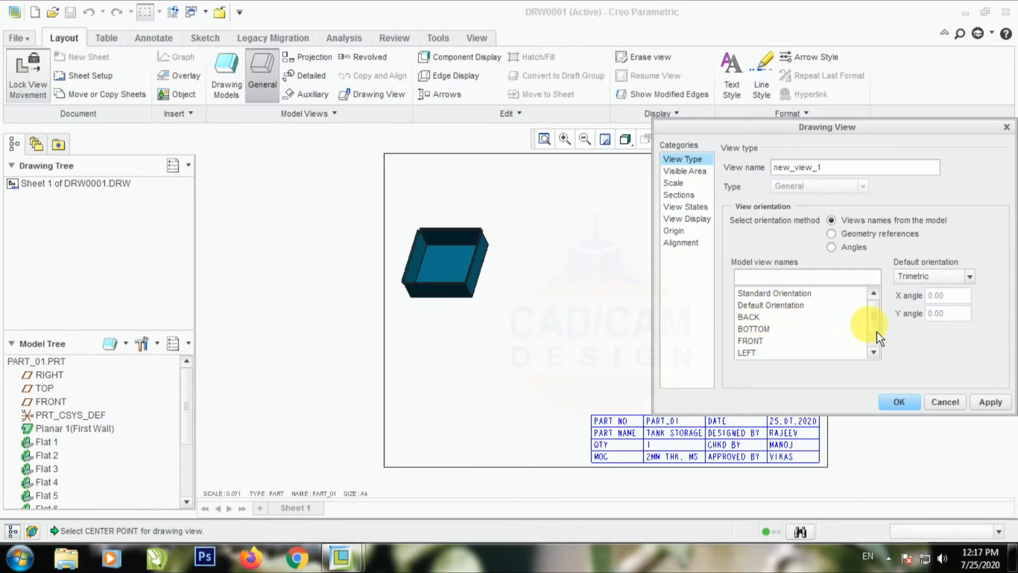
left_click(766, 342)
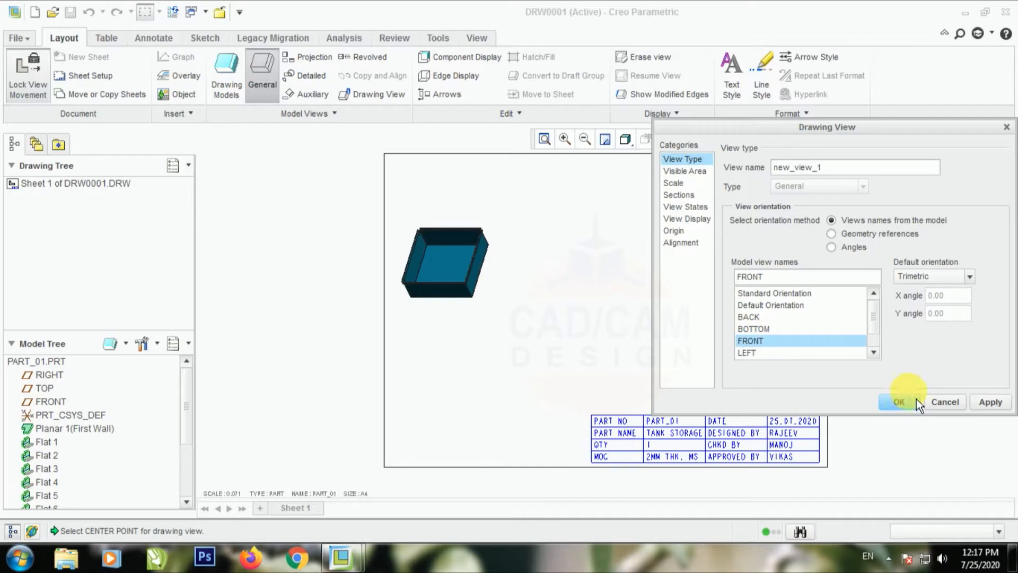
left_click(986, 403)
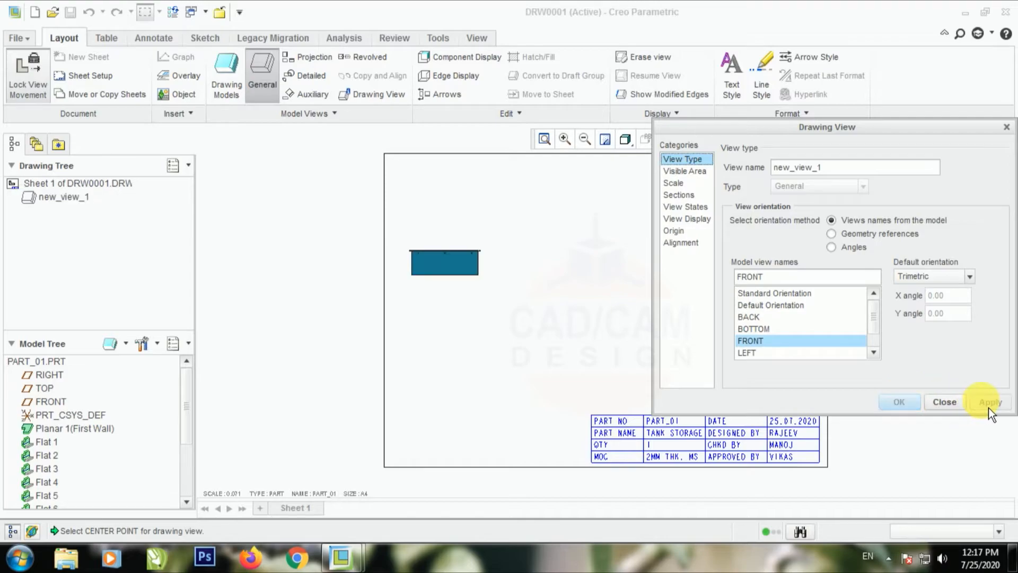
left_click(944, 403)
Unlock view movement and move the front view lower on the sheet
left_click(438, 268)
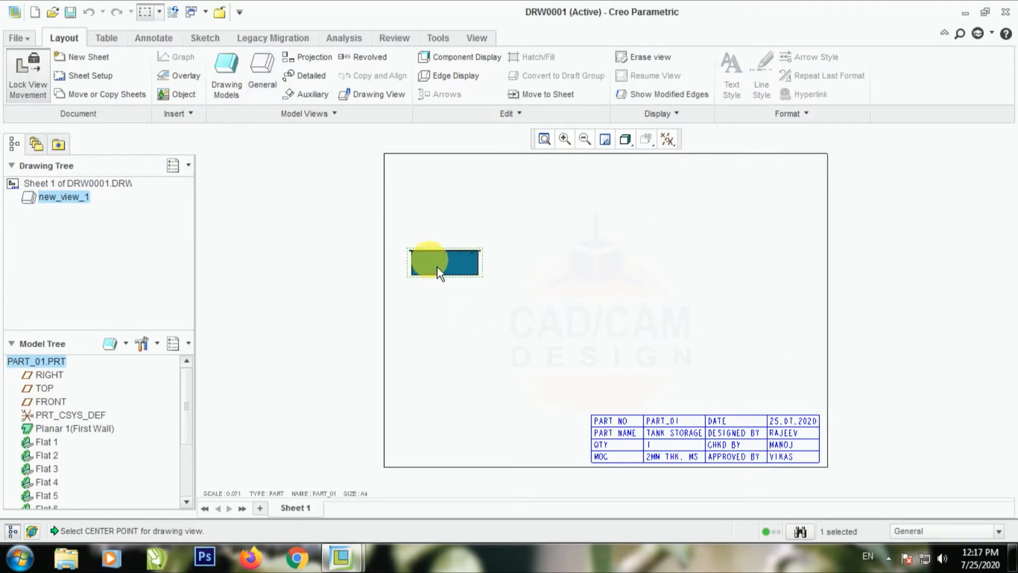
right_click(437, 267)
left_click(391, 293)
left_click(438, 289)
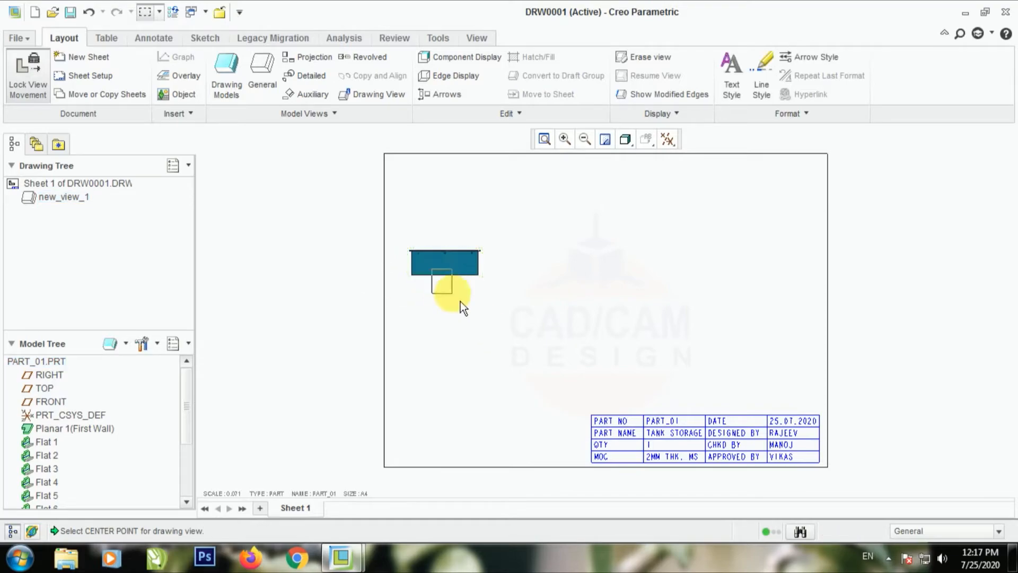
left_click(452, 271)
right_click(452, 269)
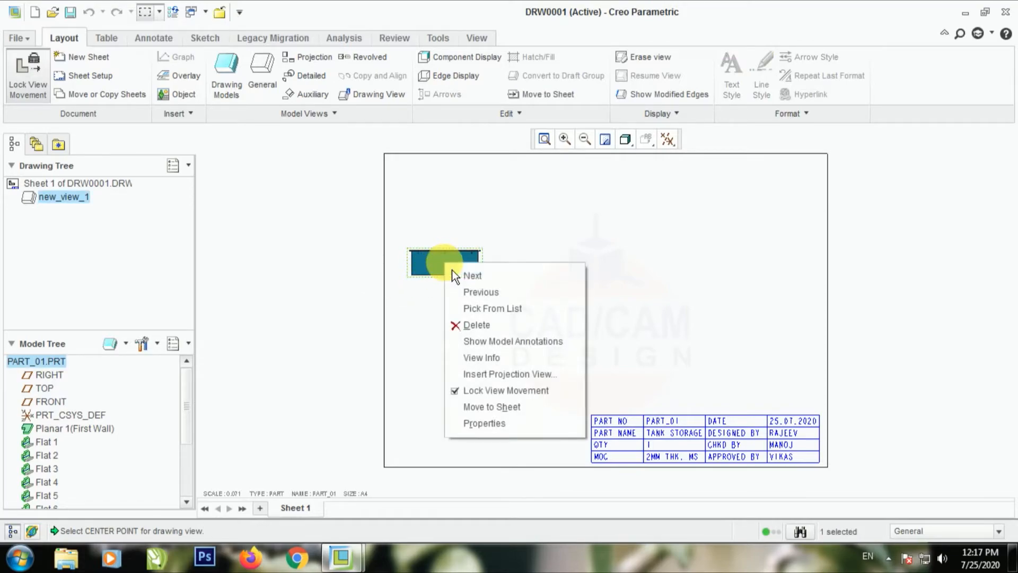
left_click(513, 392)
mouse_move(457, 264)
left_mouse_down()
mouse_move(536, 343)
mouse_move(521, 367)
mouse_move(505, 348)
left_mouse_up()
Try a custom scale of 1 on the front view
scroll(501, 357, "up", 3)
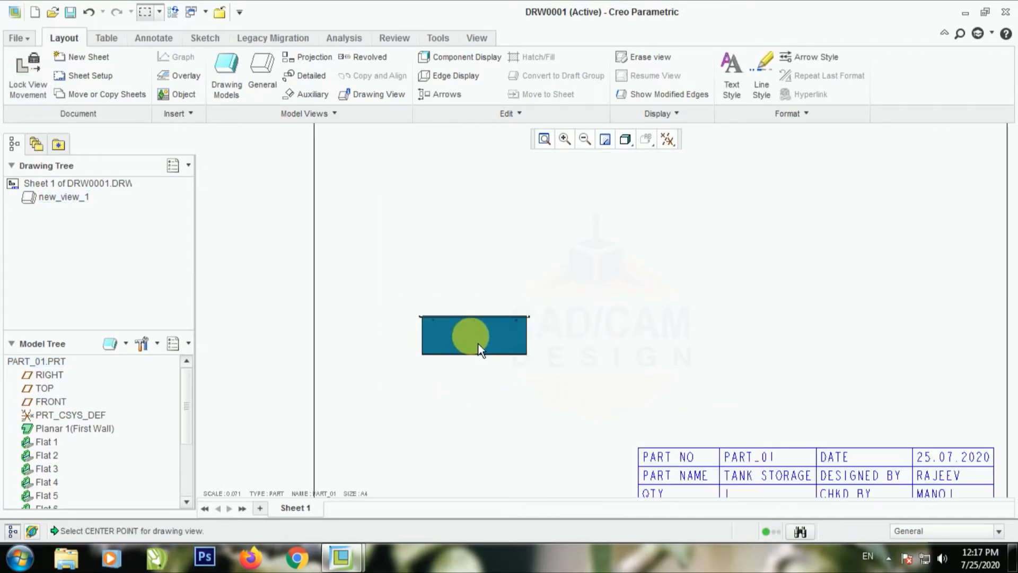
double_click(478, 343)
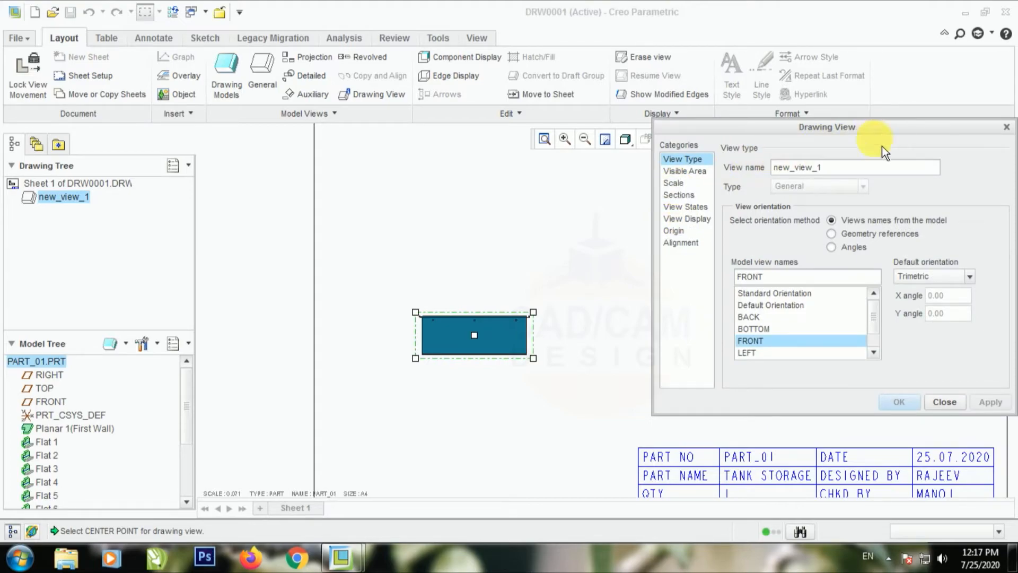
left_click(679, 187)
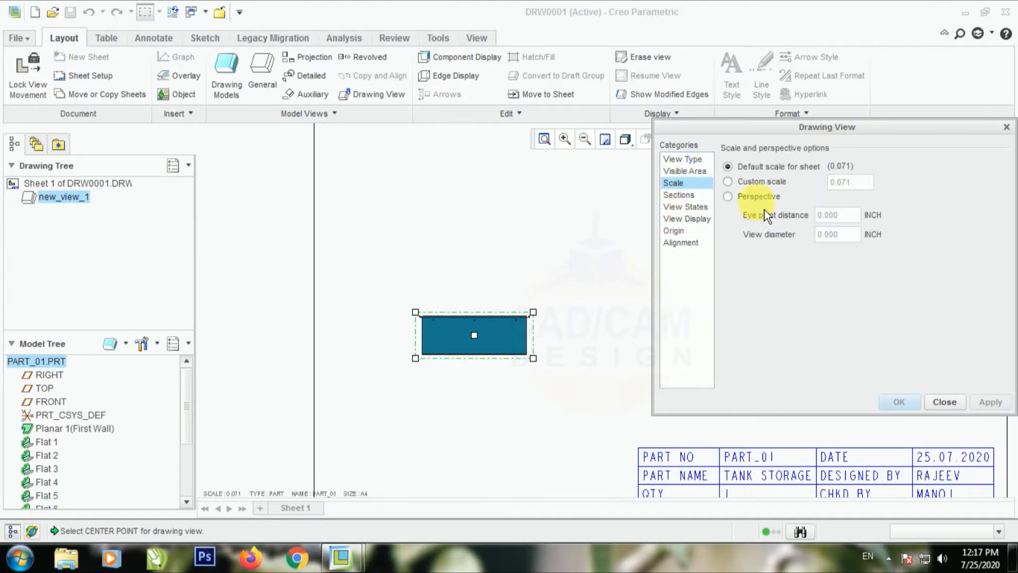
left_click(745, 183)
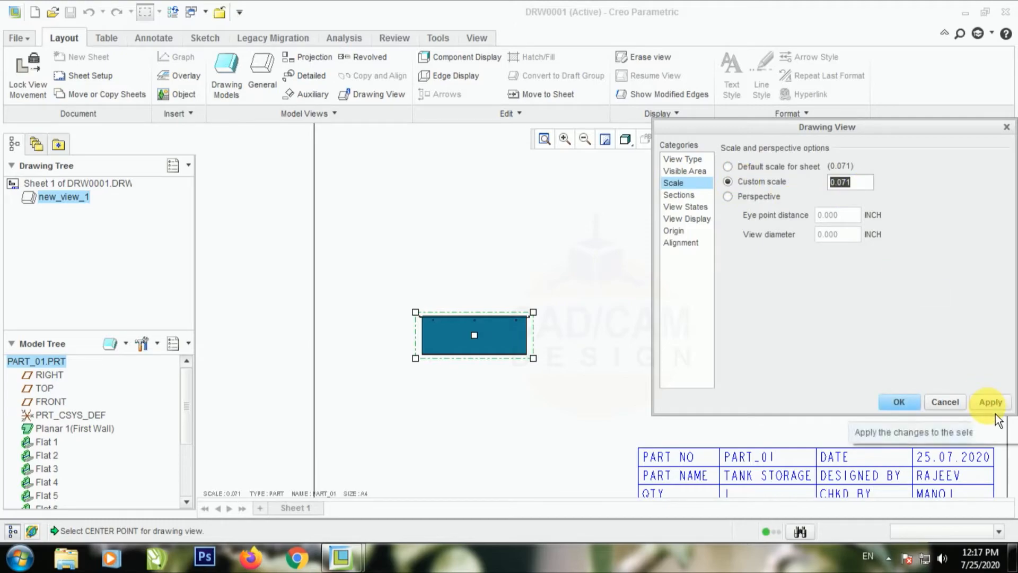
type("1")
left_click(899, 401)
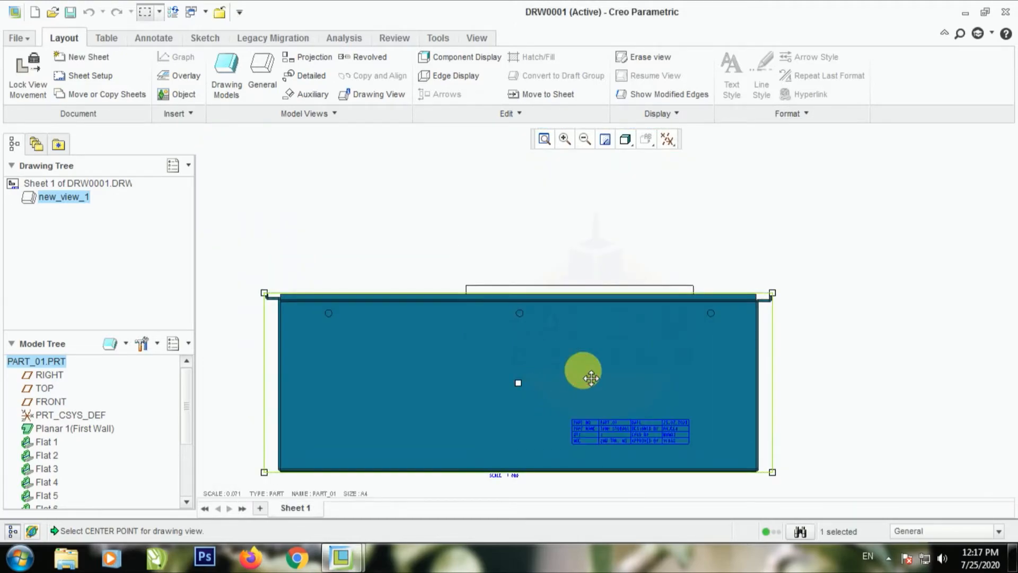
Try a custom scale of 0.5 on the front view, and set it to 0.1
double_click(581, 371)
left_click(674, 184)
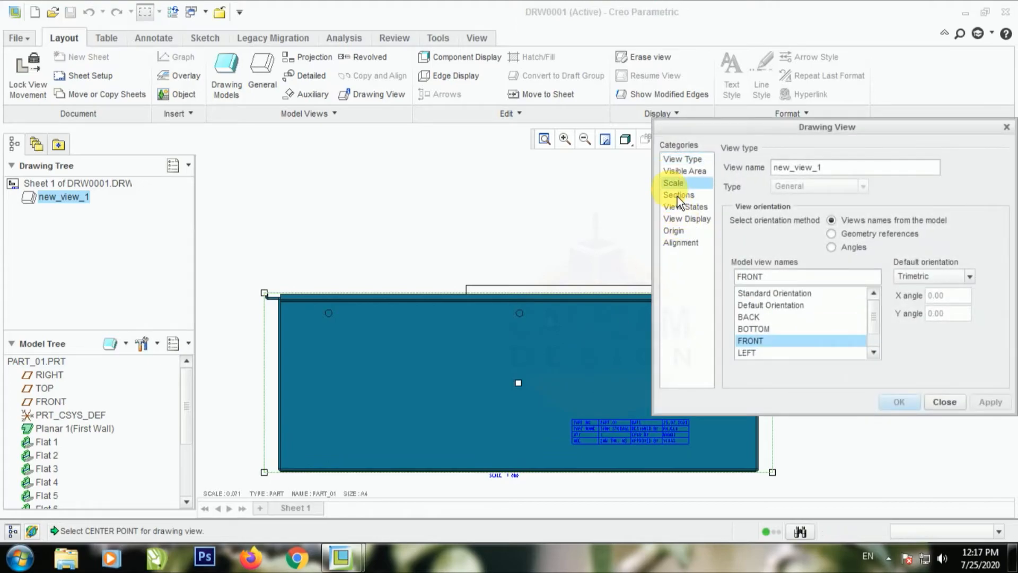
type(".5")
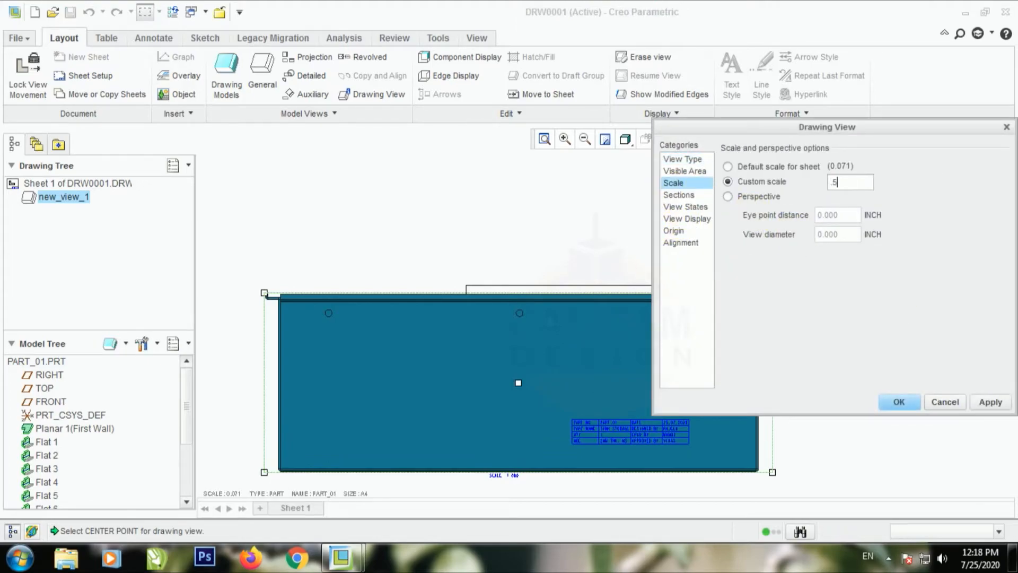
left_click(989, 401)
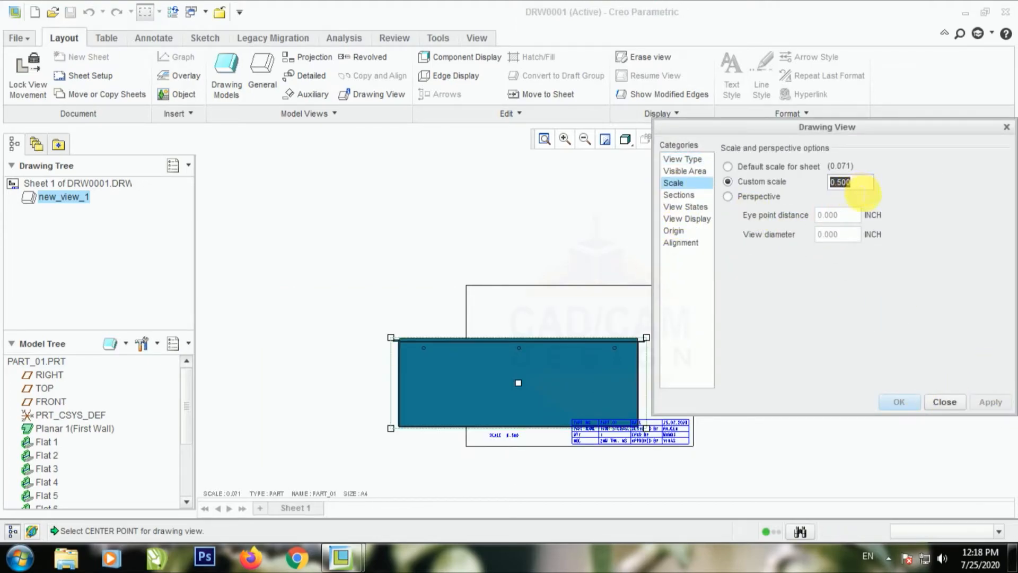
type(".1")
left_click(1002, 404)
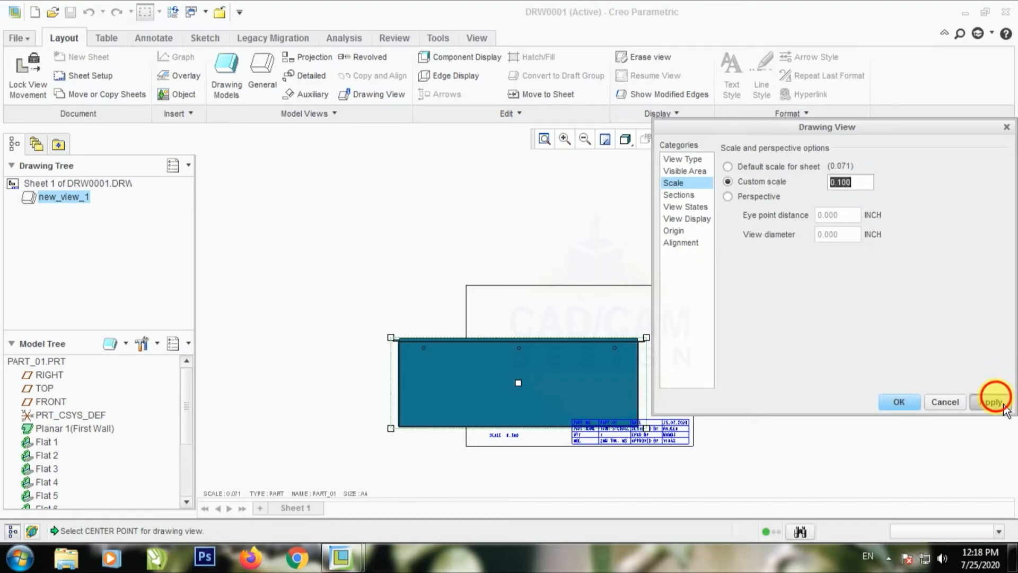
left_click(929, 404)
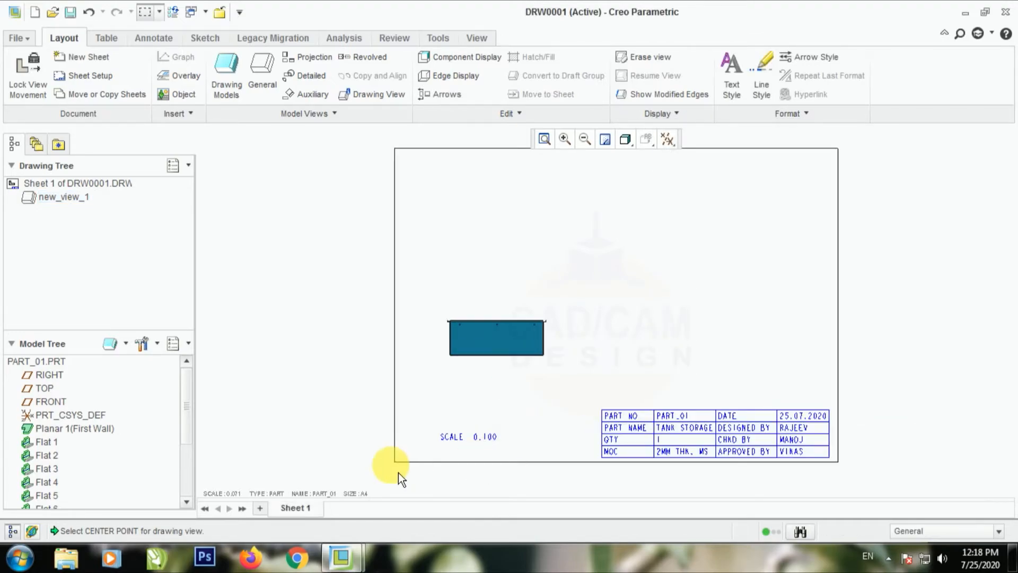
Remove the scale note below the front view and reposition the view in the lower-left area of the sheet
scroll(511, 339, "up", 1)
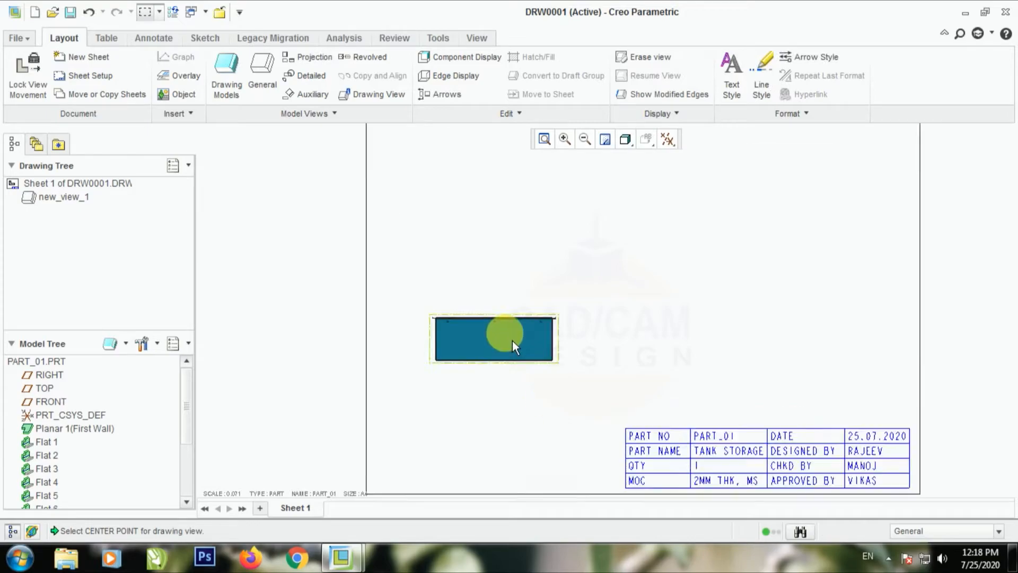
scroll(512, 339, "down", 1)
left_click(502, 344)
left_click_drag(509, 336, 466, 326)
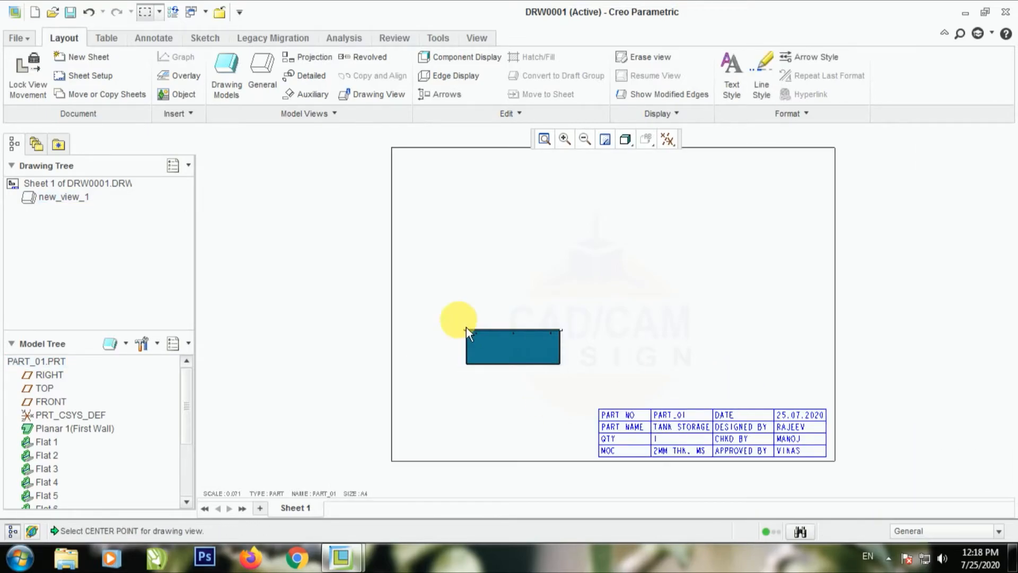
Set the front view's display style to Hidden and apply it
scroll(472, 360, "down", 1)
scroll(518, 347, "up", 6)
left_click(446, 328)
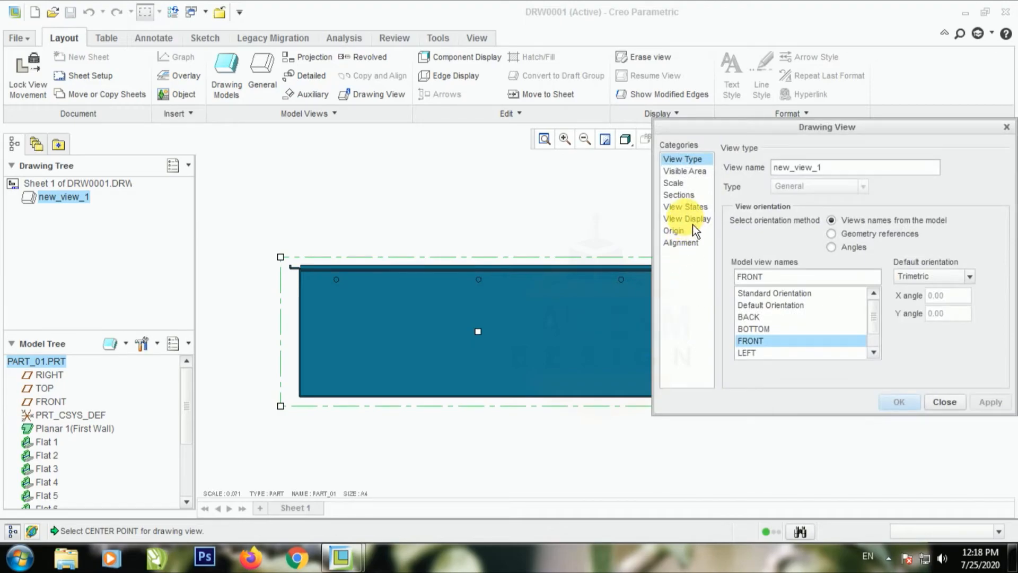
left_click(689, 220)
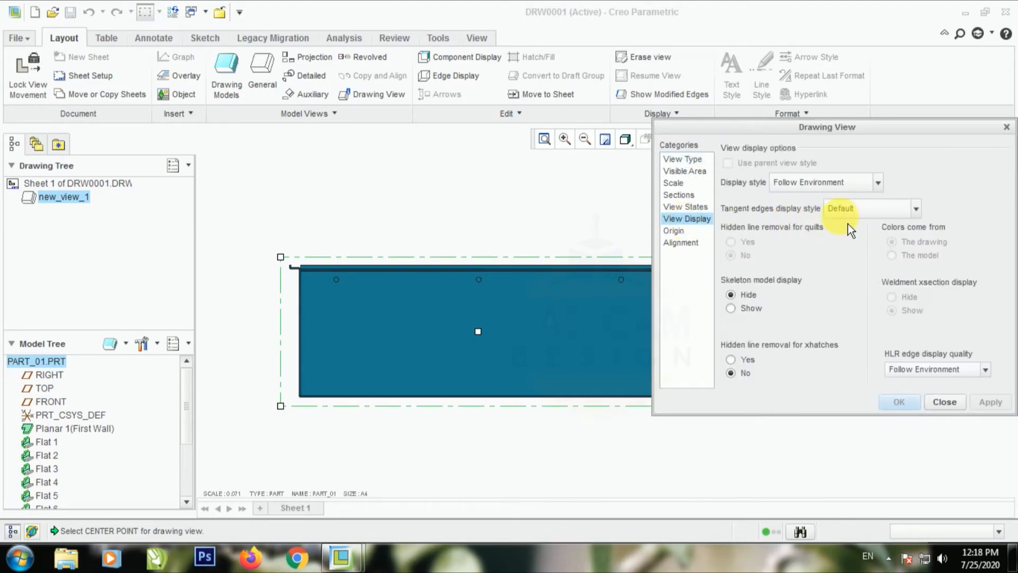
left_click(830, 183)
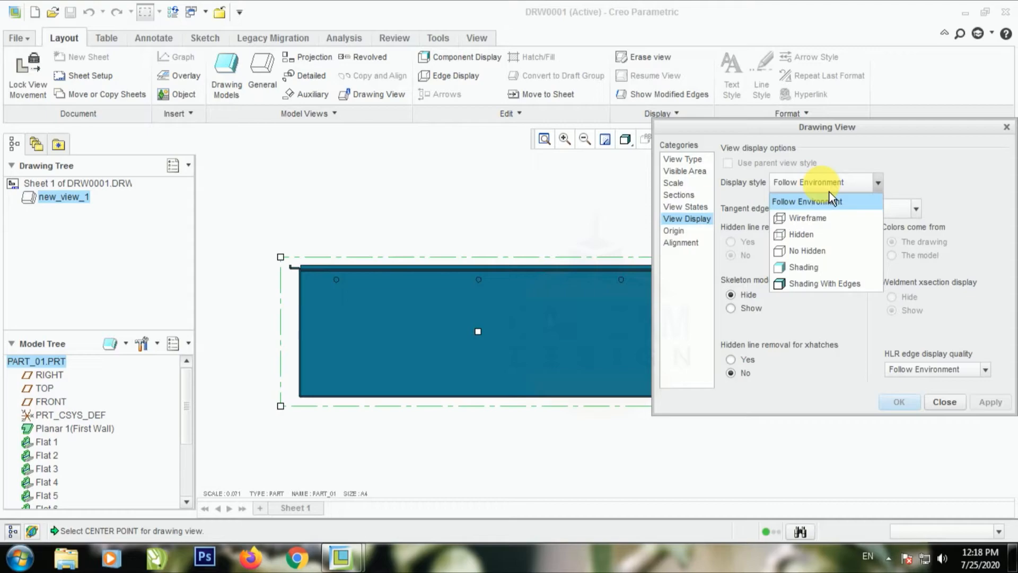
left_click(828, 235)
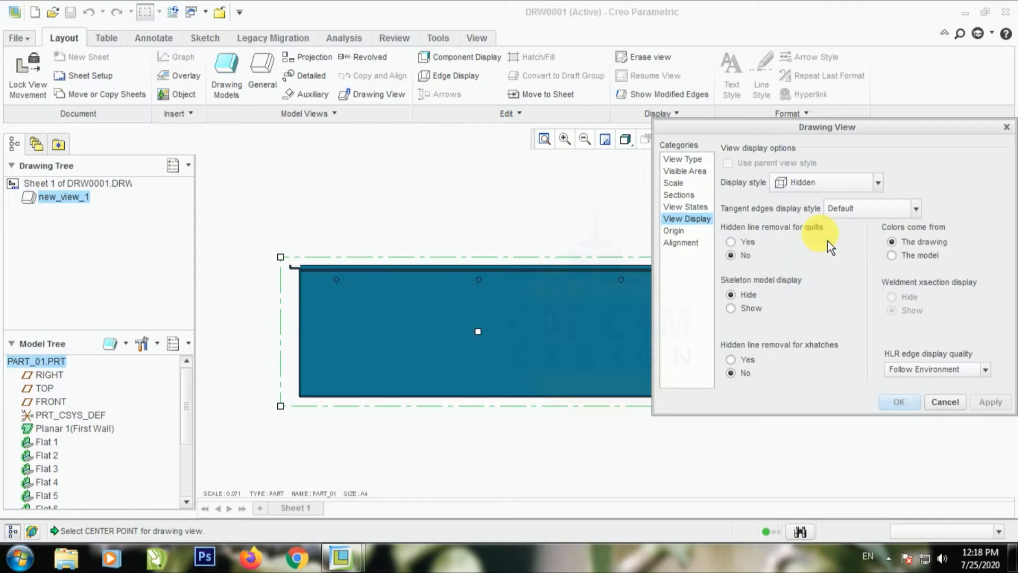
left_click(983, 408)
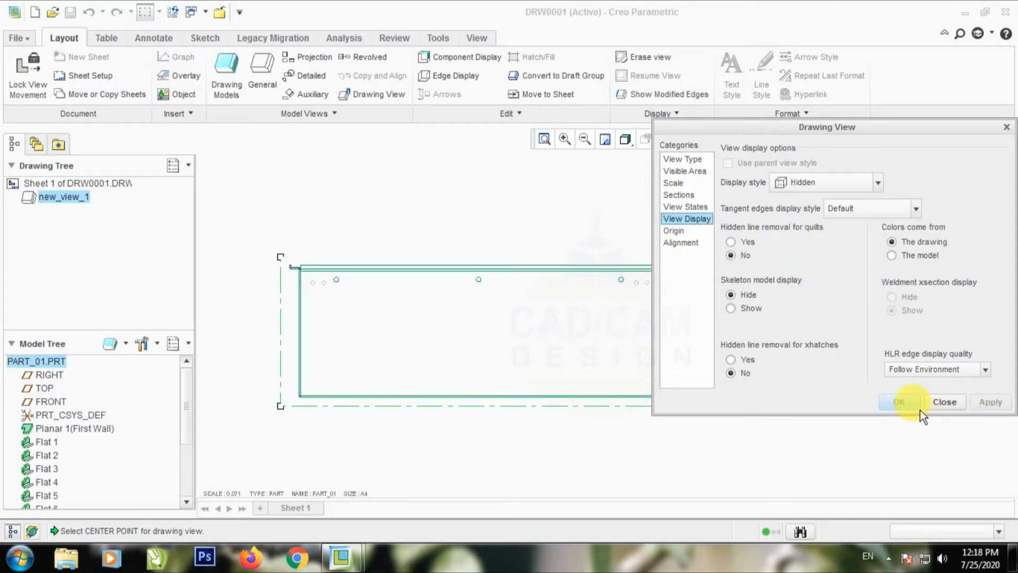
left_click(943, 401)
Examine the hidden lines, holes and bent flange corners at both ends of the front view
scroll(480, 340, "down", 3)
scroll(403, 321, "up", 3)
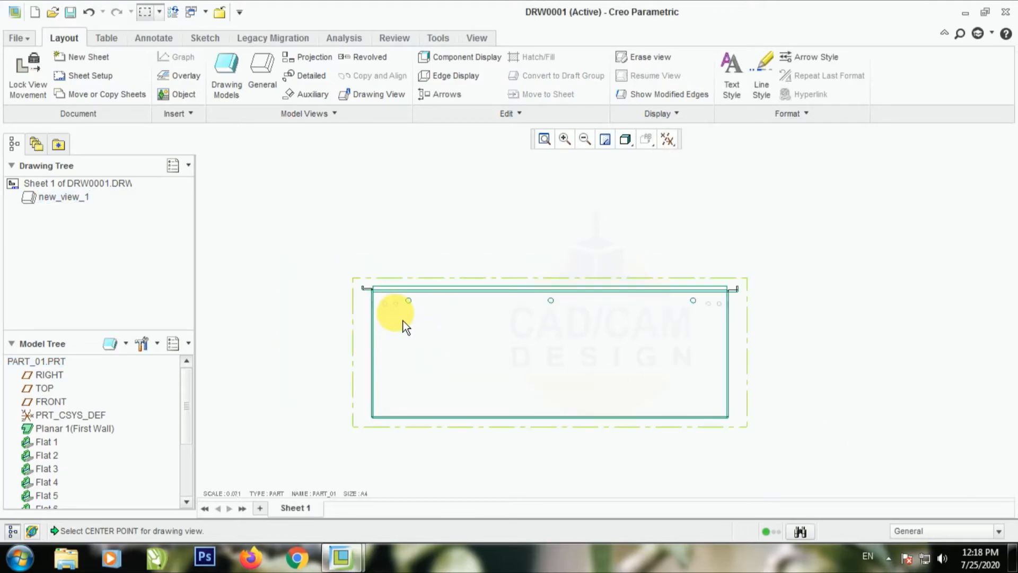
scroll(371, 326, "up", 1)
scroll(319, 323, "up", 2)
scroll(258, 306, "down", 2)
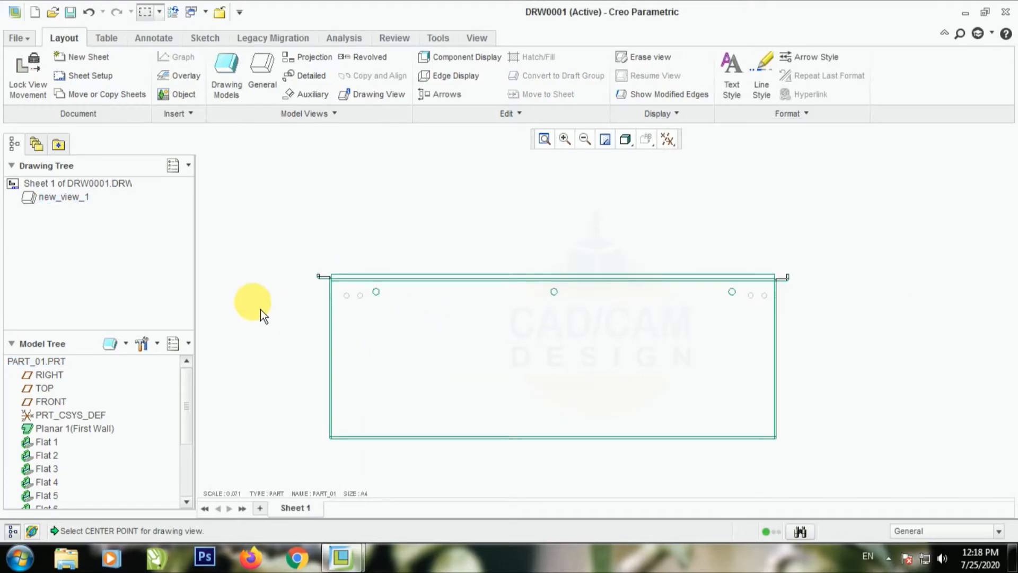
scroll(357, 312, "up", 8)
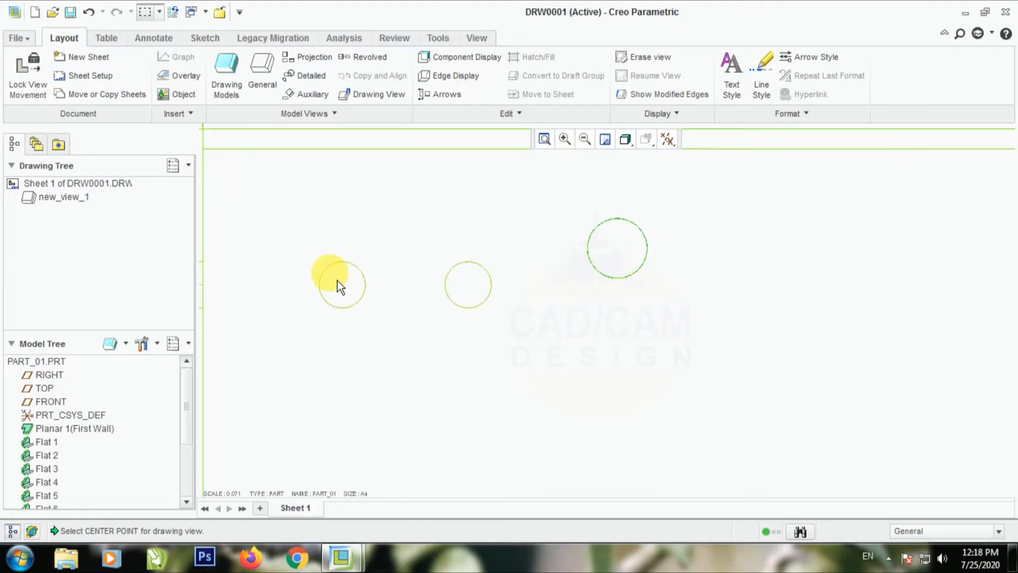
scroll(337, 281, "down", 5)
scroll(365, 280, "up", 2)
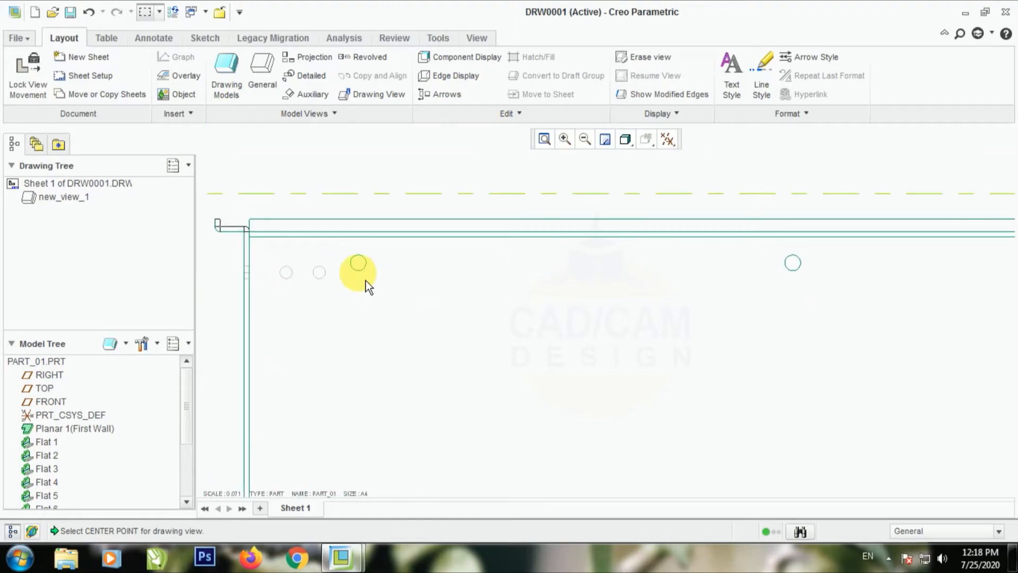
scroll(365, 280, "down", 2)
scroll(380, 273, "down", 2)
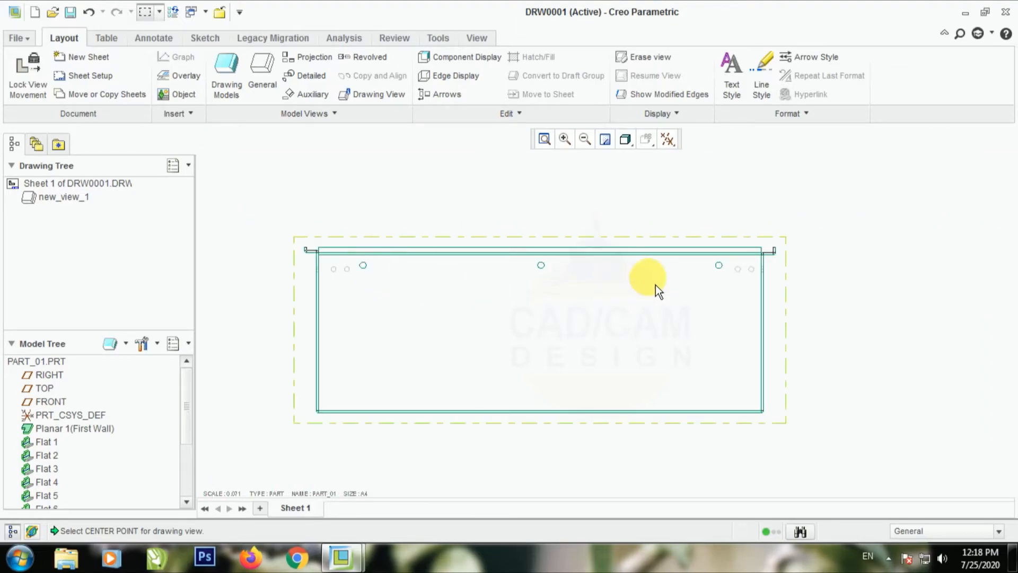
scroll(656, 284, "up", 6)
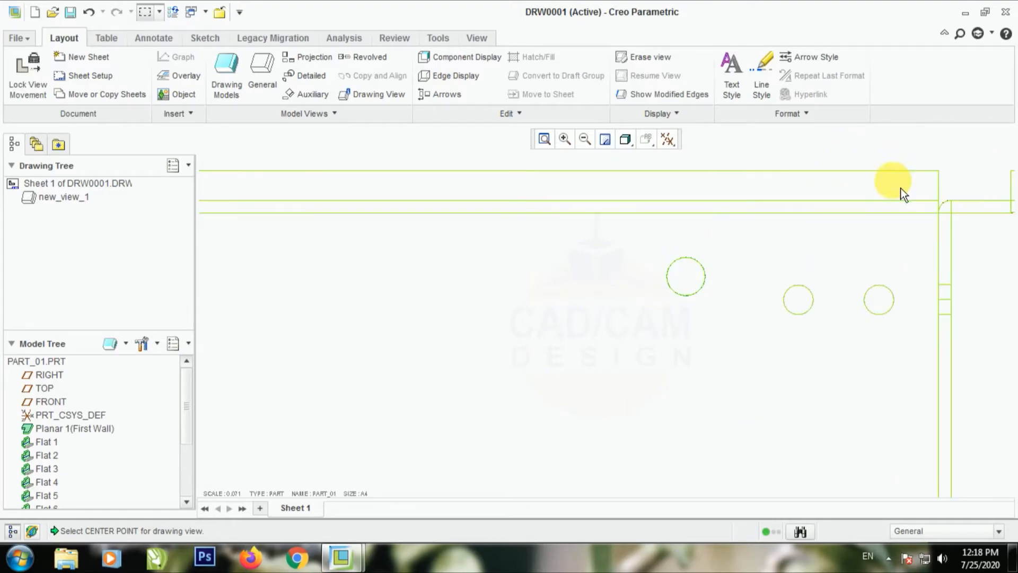
scroll(750, 234, "down", 3)
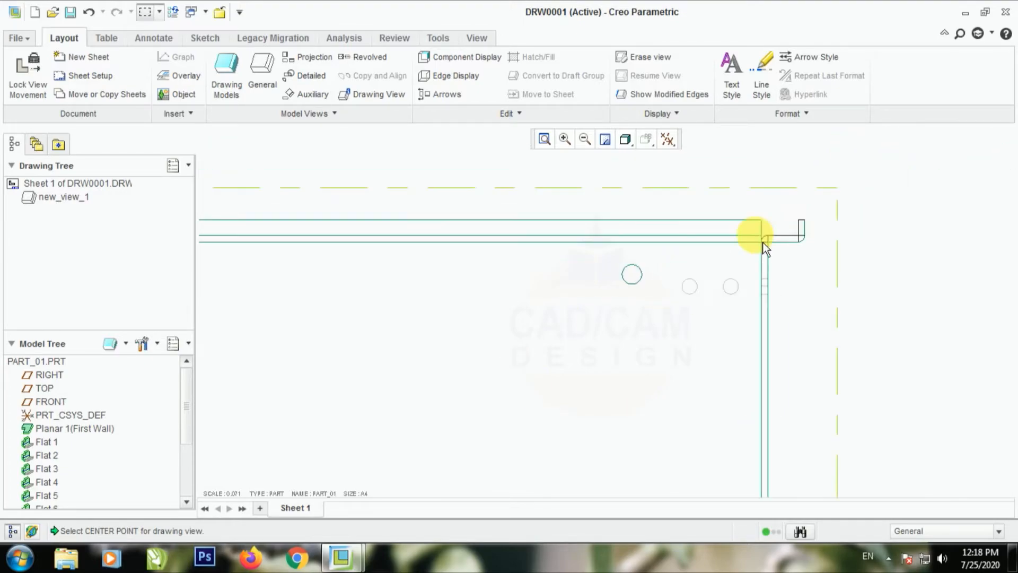
scroll(517, 395, "down", 8)
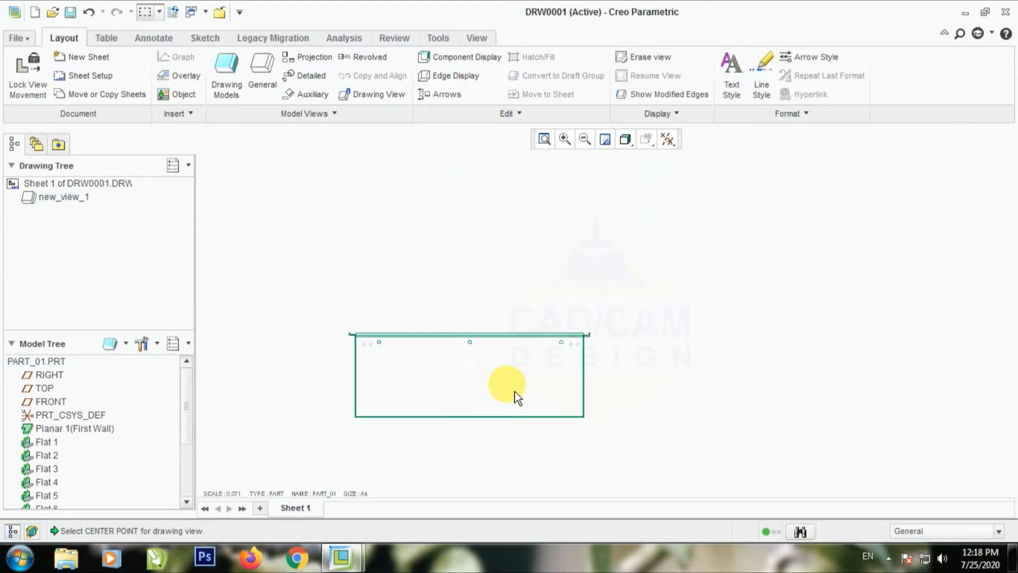
scroll(412, 395, "up", 1)
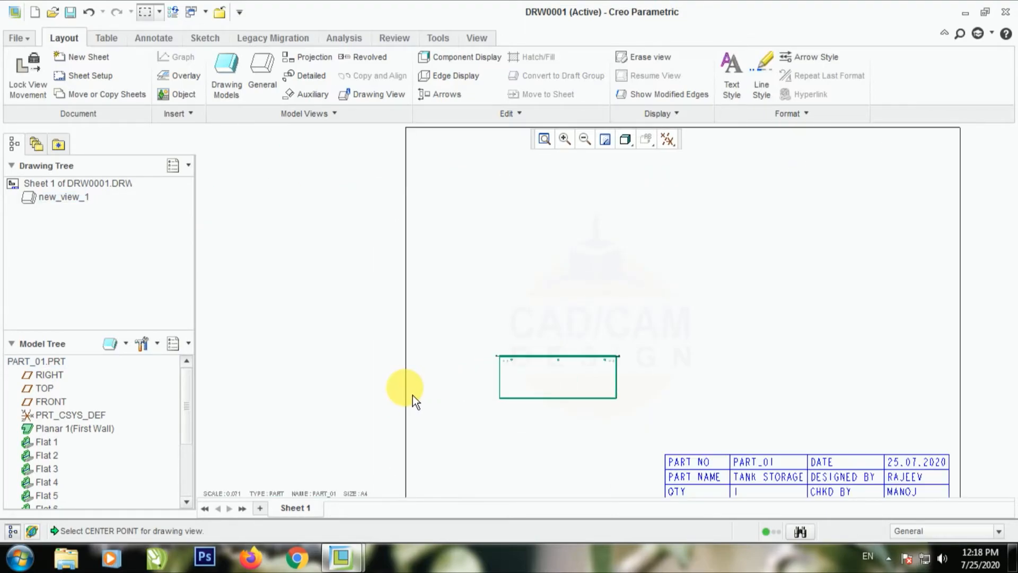
Create a projected top view from the front view and place it above the front view
left_click(527, 388)
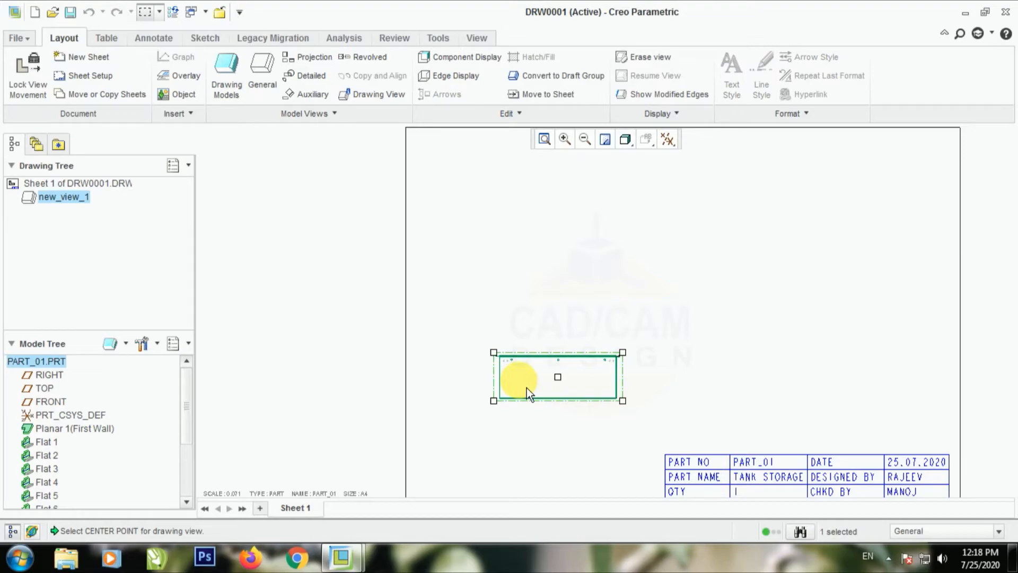
left_click(320, 67)
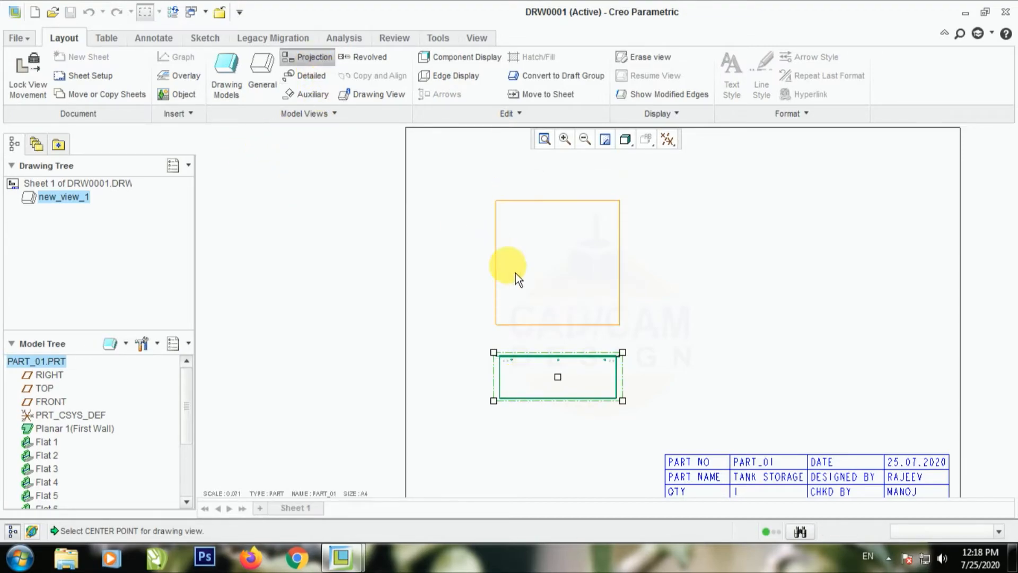
left_click(515, 251)
Create a projected right view from the front view and place it beside it, above the title block
left_click(547, 379)
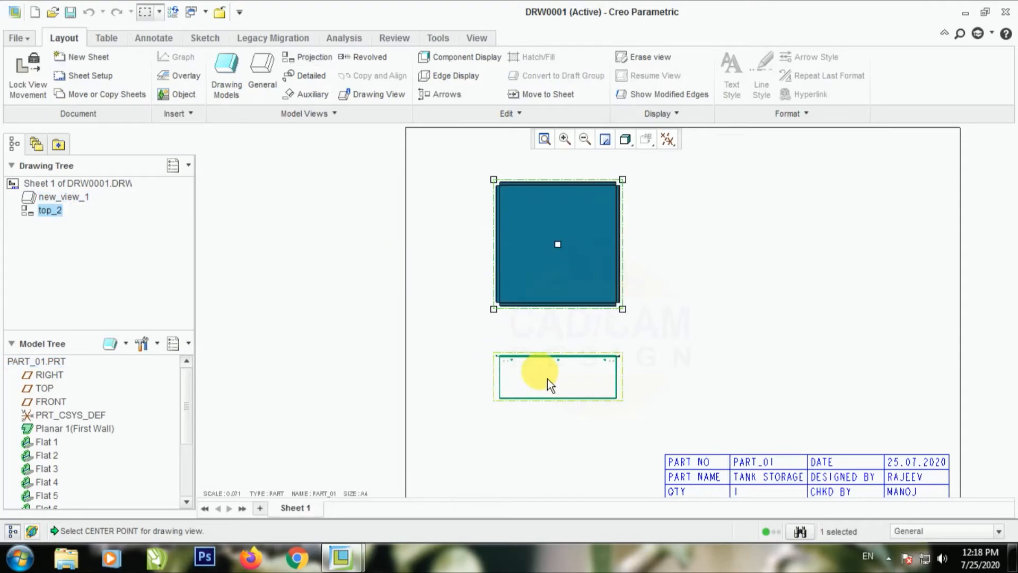
left_click(365, 58)
left_click(307, 57)
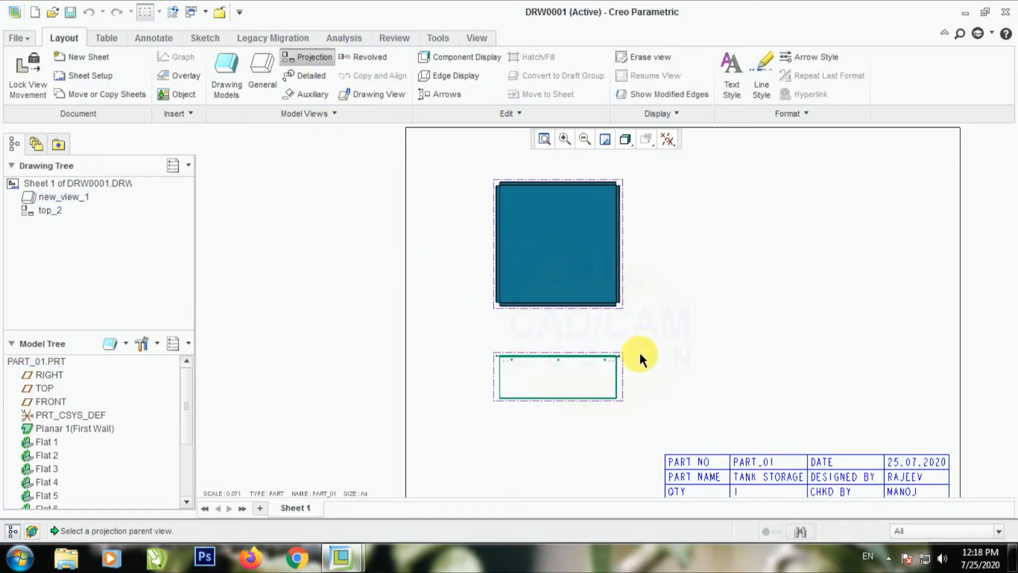
left_click(717, 377)
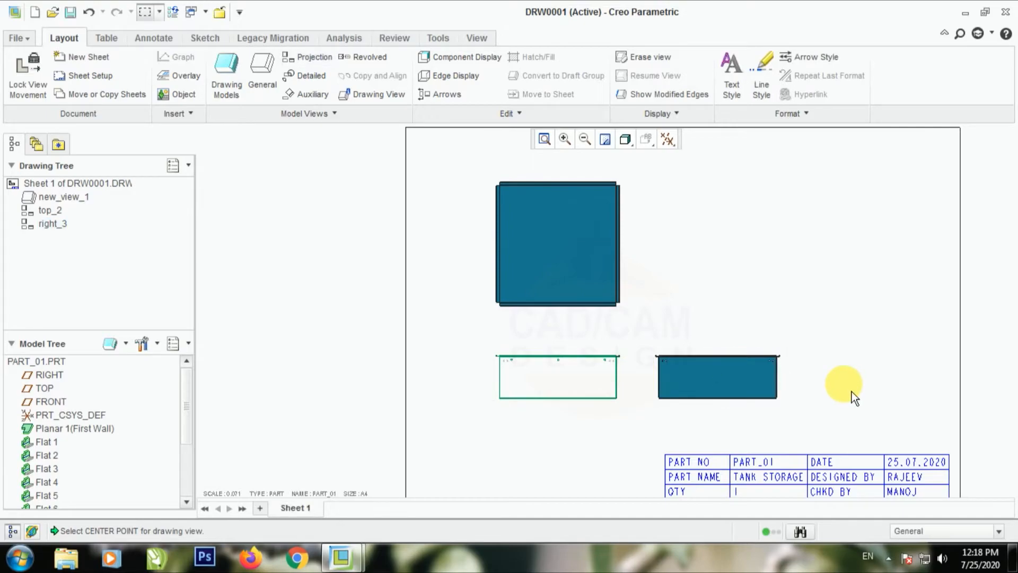
Project a left view from the front view and place it just outside the sheet's left border
scroll(509, 351, "down", 2)
scroll(523, 312, "up", 2)
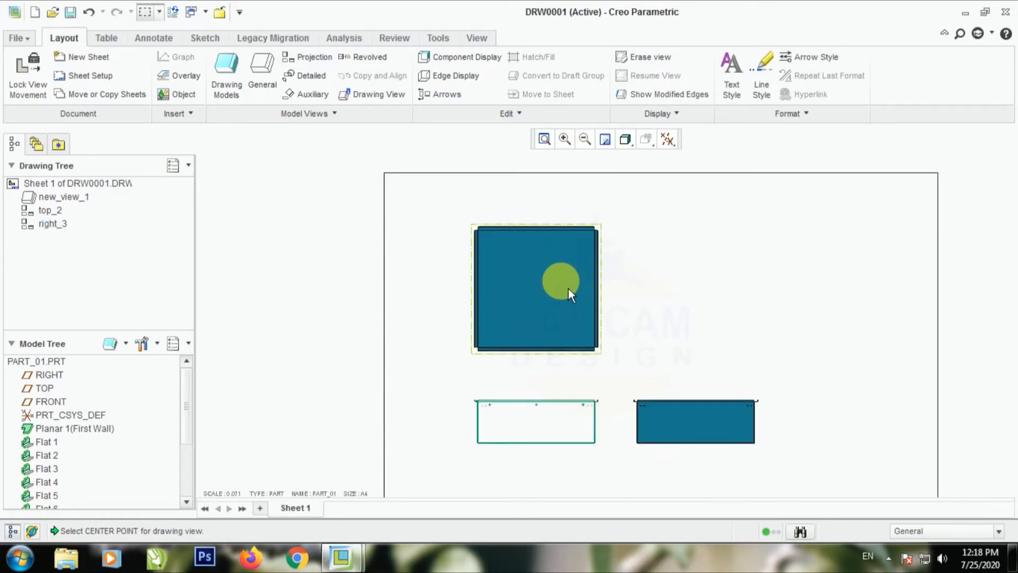
scroll(536, 416, "down", 2)
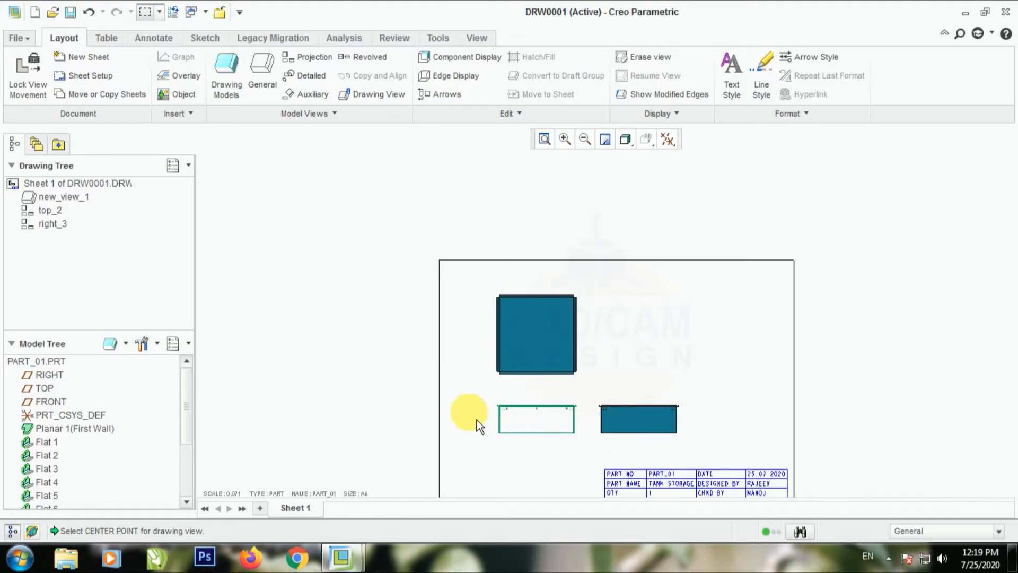
scroll(476, 422, "up", 2)
scroll(534, 384, "down", 2)
scroll(641, 426, "up", 3)
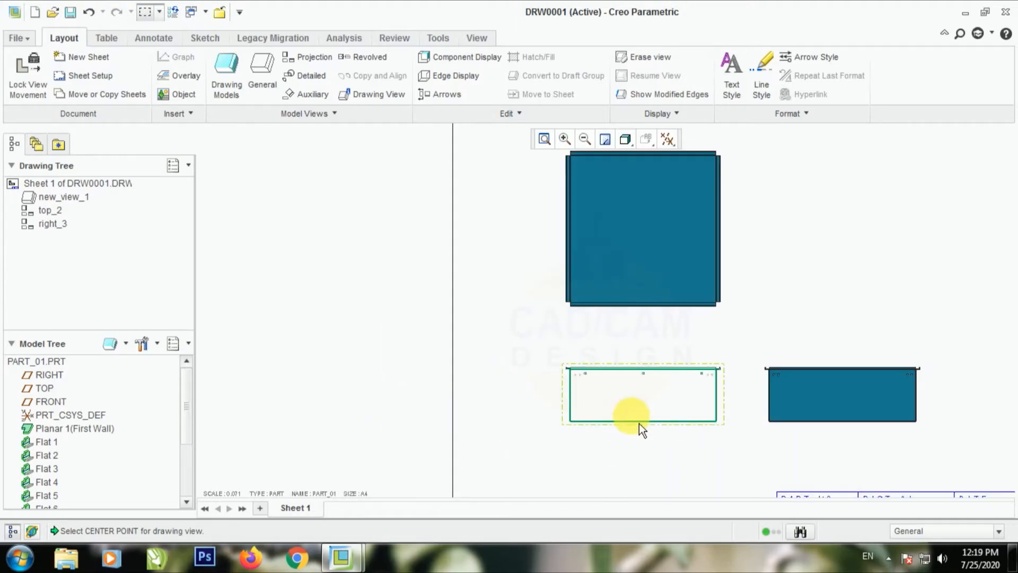
left_click(641, 422)
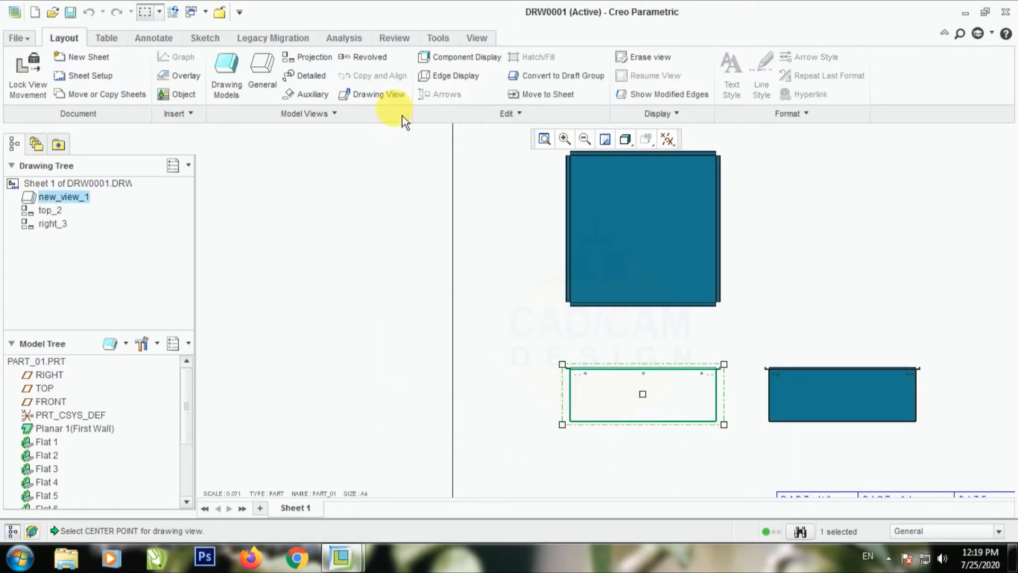
left_click(327, 63)
left_click(383, 388)
scroll(592, 404, "down", 2)
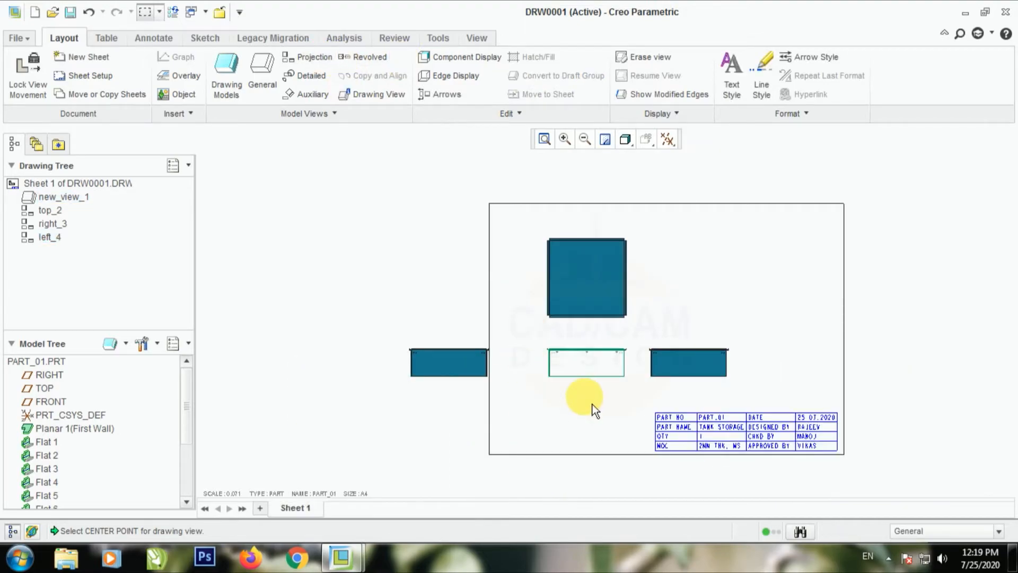
Project a bottom view from the front view and place it directly below
scroll(592, 404, "up", 2)
left_click(587, 349)
left_click(310, 57)
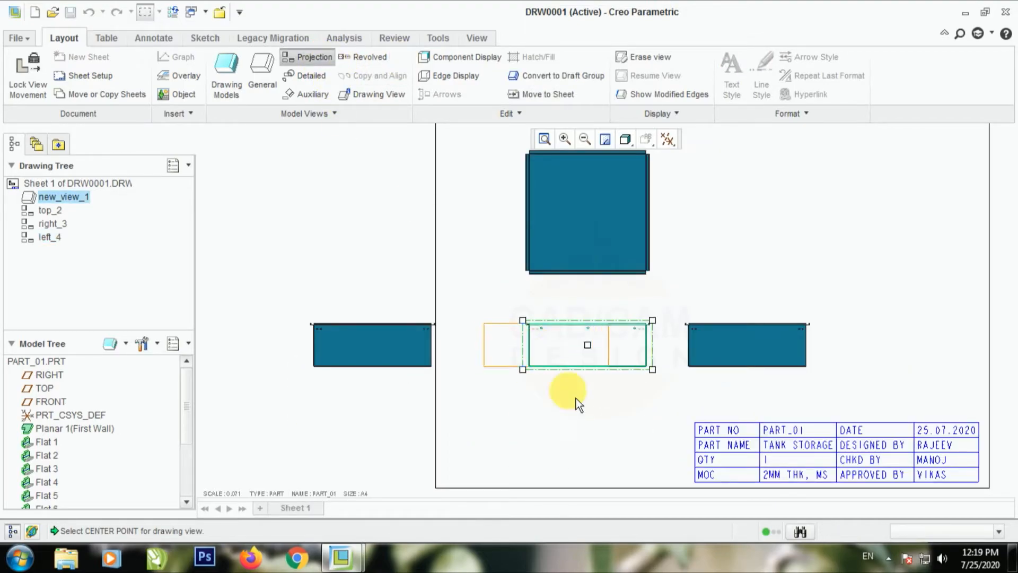
left_click(612, 457)
scroll(479, 372, "down", 1)
scroll(484, 382, "up", 1)
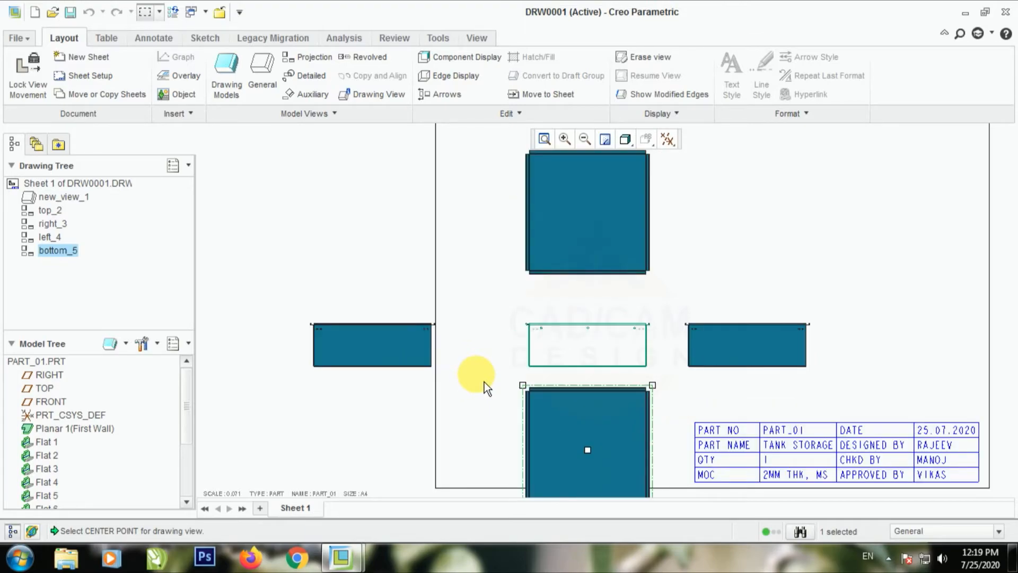
Delete the projected bottom and left views
key("Delete")
left_click(390, 352)
key("Delete")
Set the top view's display style to Hidden
scroll(561, 334, "down", 2)
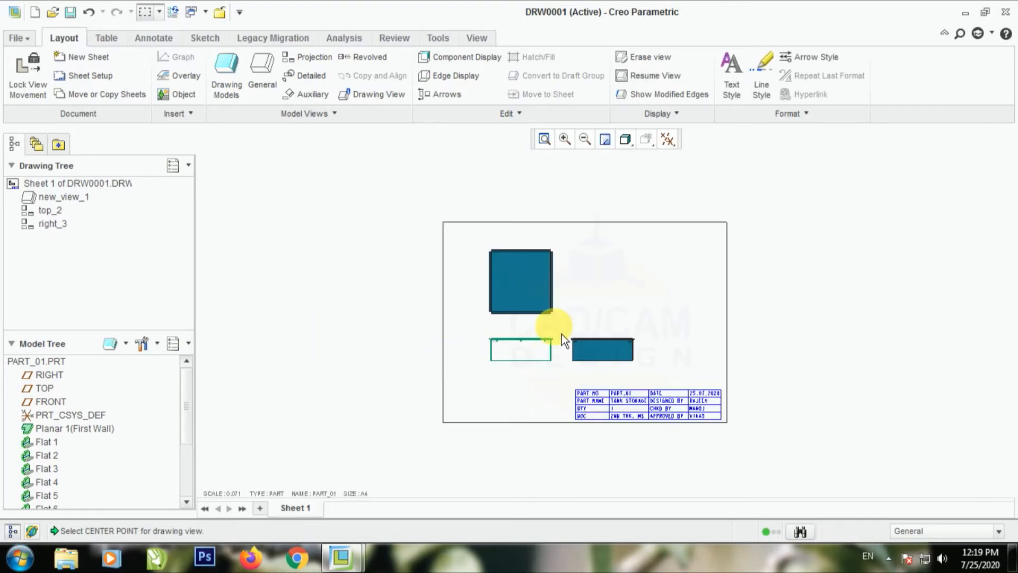
scroll(561, 334, "up", 2)
left_click(488, 238)
double_click(488, 238)
left_click(686, 219)
left_click(824, 181)
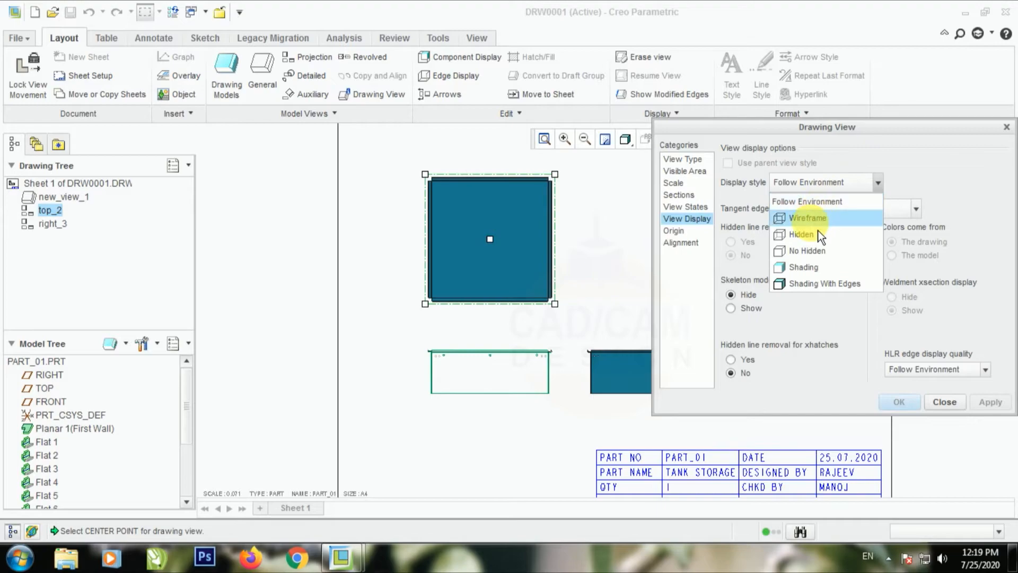
left_click(819, 234)
left_click(899, 401)
Set the right view's display style to Hidden
left_click(676, 370)
double_click(677, 370)
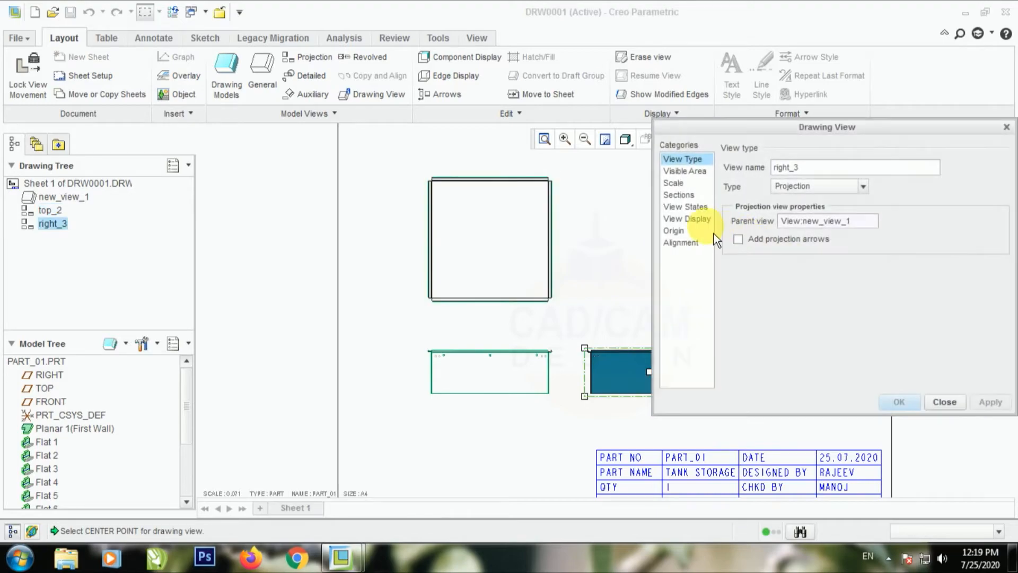
left_click(689, 218)
left_click(825, 183)
left_click(806, 234)
left_click(899, 401)
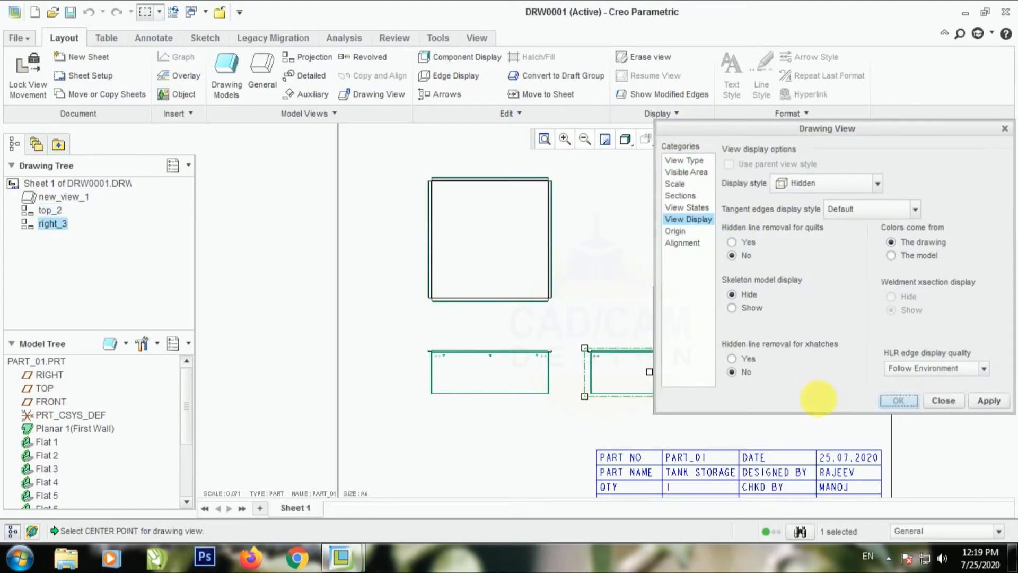
Move the front view slightly to the left on the sheet, bringing the top view along
scroll(444, 379, "down", 2)
scroll(465, 370, "up", 2)
left_click(462, 371)
left_click(503, 400)
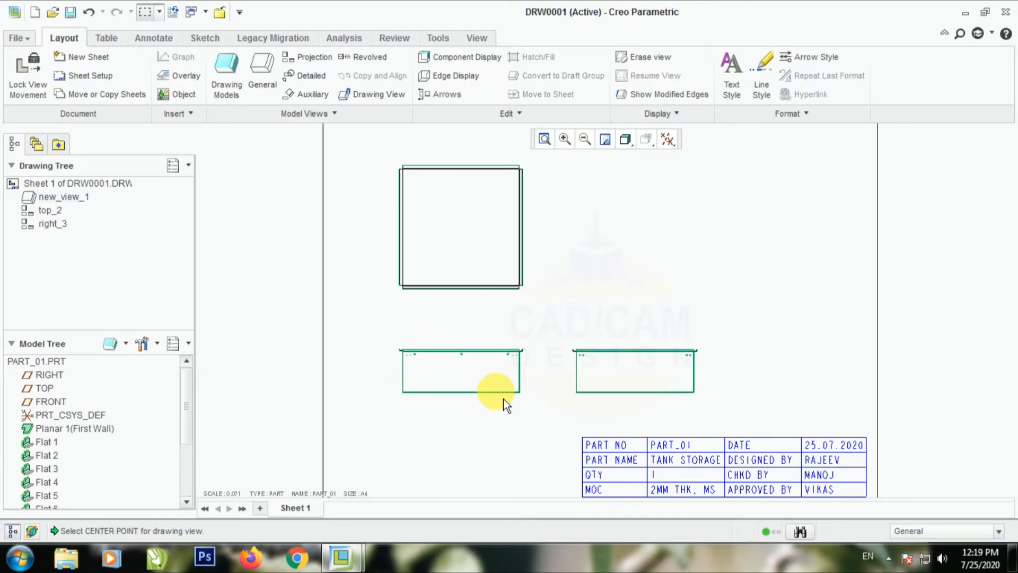
Move the top view slightly down toward the front view
scroll(505, 371, "down", 3)
scroll(546, 334, "up", 1)
scroll(525, 382, "up", 1)
left_click(498, 280)
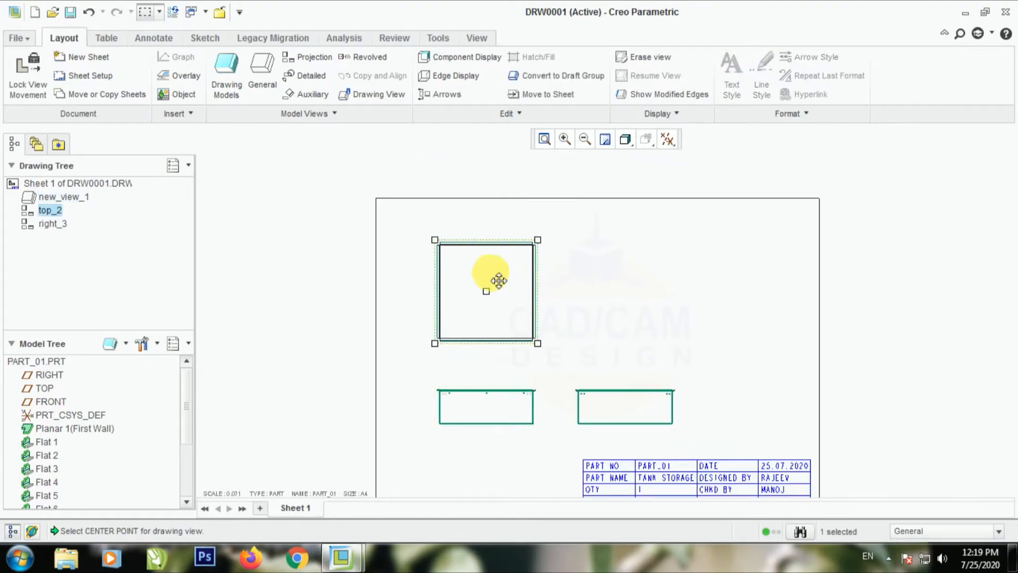
mouse_move(499, 280)
left_mouse_down()
mouse_move(527, 289)
mouse_move(502, 288)
mouse_move(515, 282)
left_mouse_up()
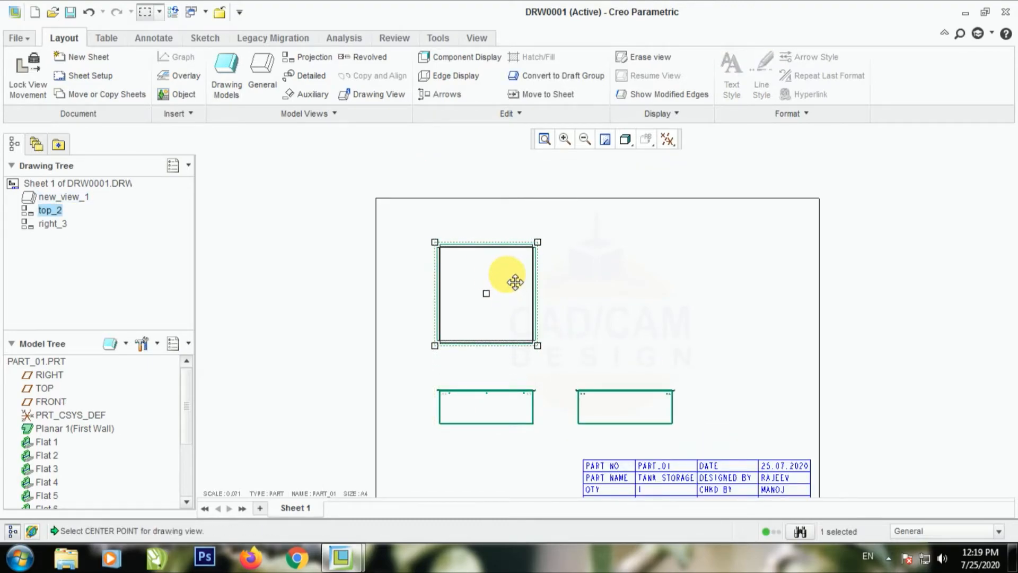
Shift the front view a little further left and move the right view closer to it
left_click(514, 423)
left_click_drag(514, 422, 505, 424)
scroll(509, 402, "down", 2)
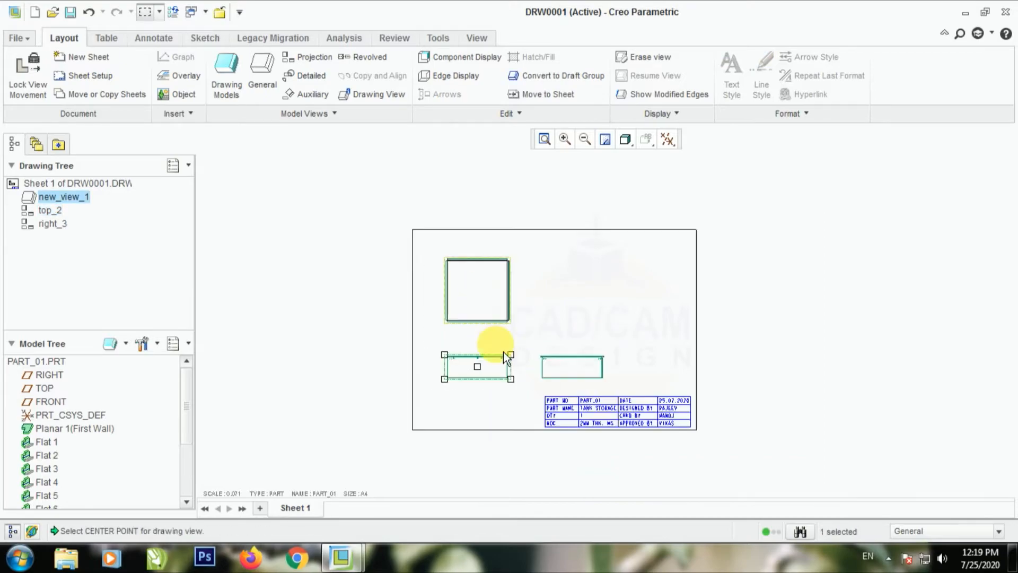
scroll(506, 358, "up", 2)
left_click(578, 360)
scroll(610, 366, "up", 1)
left_click_drag(652, 375, 630, 378)
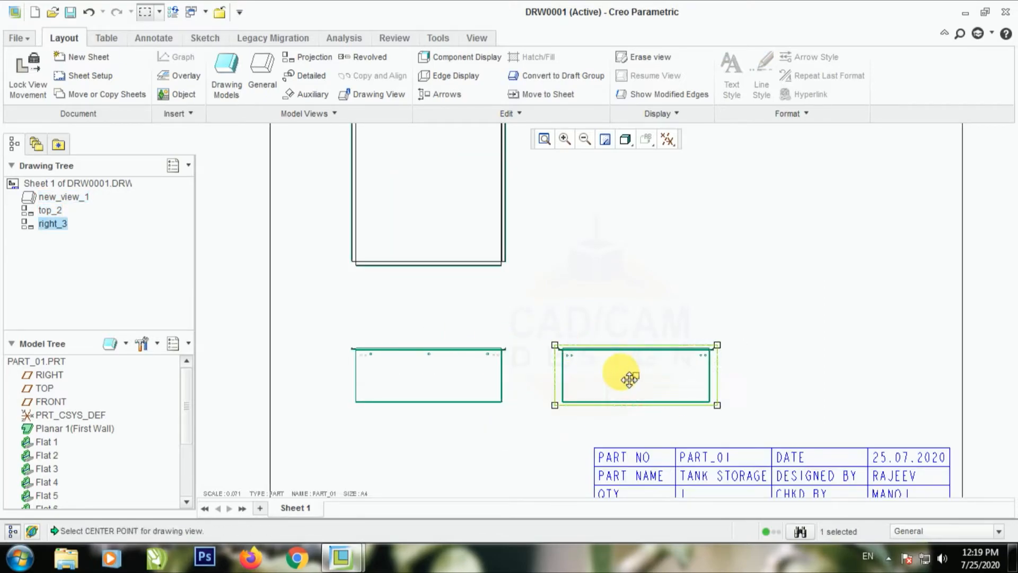
Move the top view a little lower to tighten the gap above the front view
scroll(586, 302, "down", 2)
scroll(510, 308, "up", 1)
left_click(510, 302)
left_click_drag(509, 288, 525, 301)
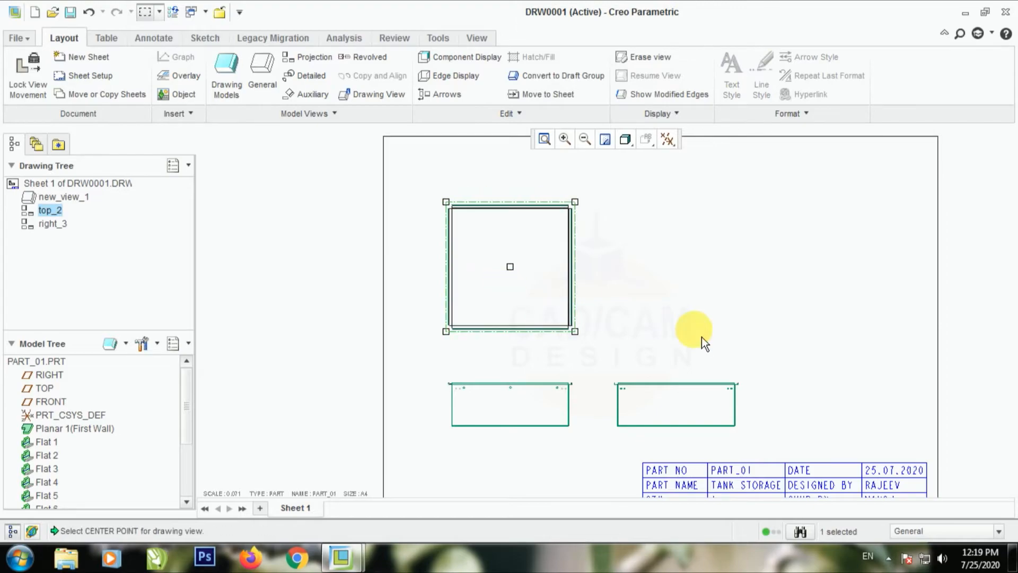
left_click(701, 337)
Place a general view in the sheet's upper-right area and set its default orientation to Isometric
scroll(477, 310, "down", 2)
scroll(460, 305, "up", 1)
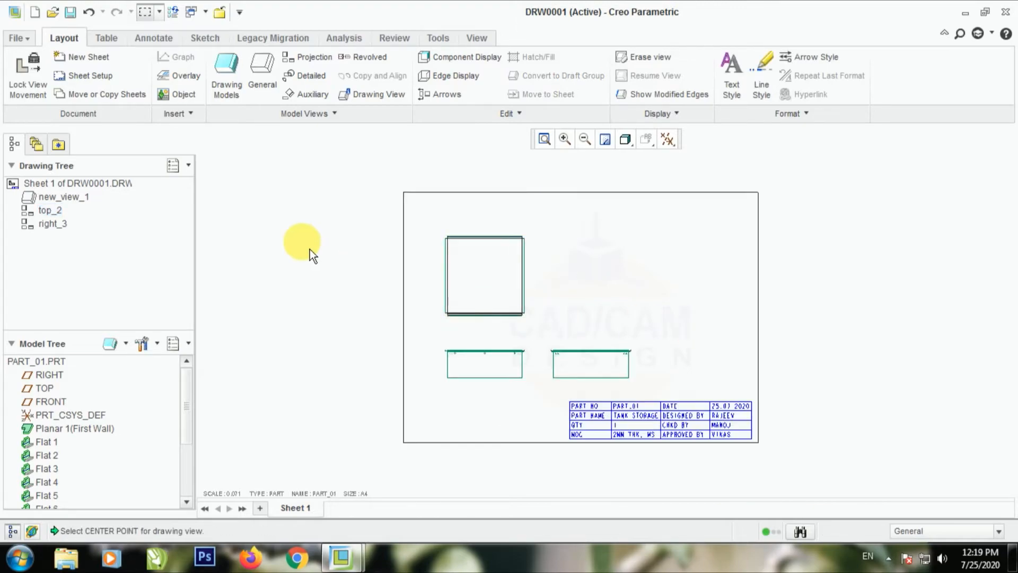
left_click(272, 69)
left_click(482, 345)
left_click(652, 253)
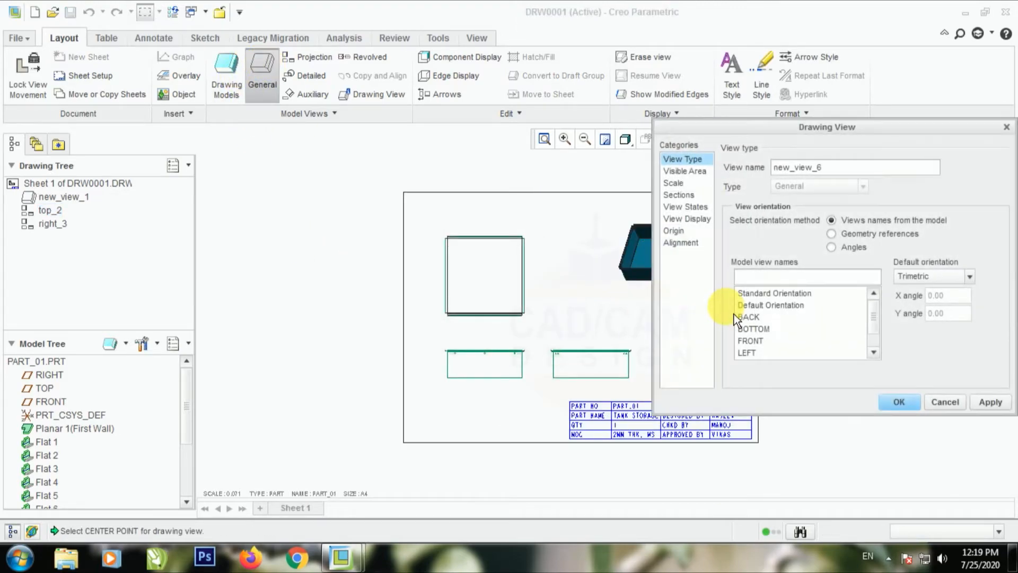
left_click(950, 278)
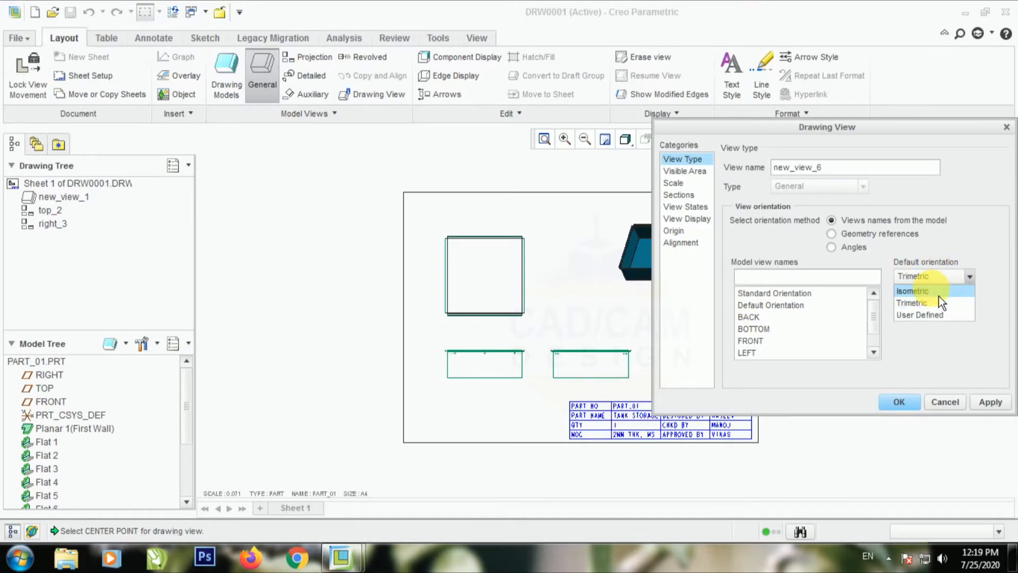
left_click(937, 293)
left_click(913, 409)
Give the isometric view a custom scale of 0.1
scroll(624, 282, "up", 6)
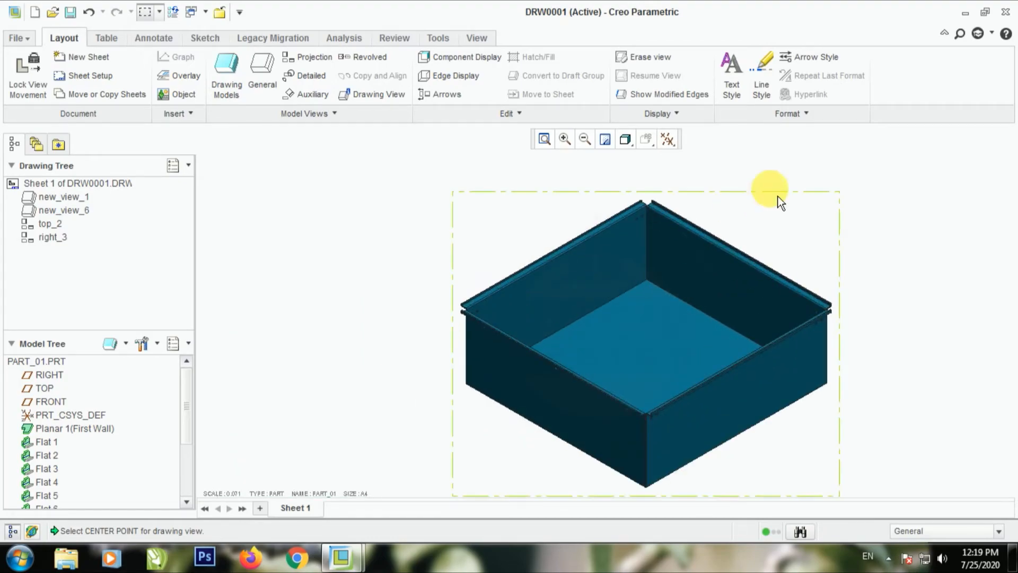
scroll(777, 197, "down", 3)
scroll(614, 273, "down", 2)
scroll(611, 275, "up", 2)
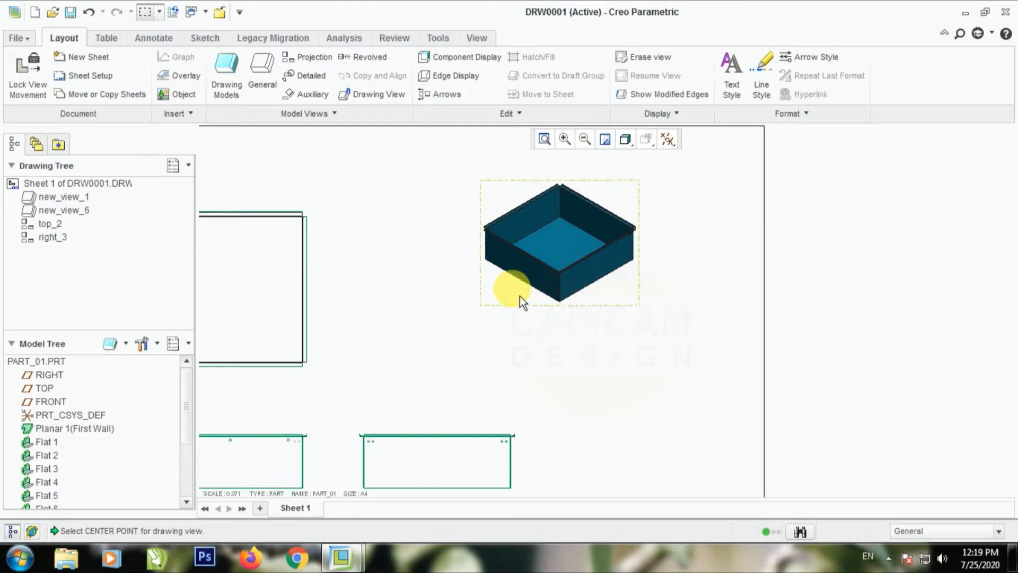
scroll(725, 392, "down", 2)
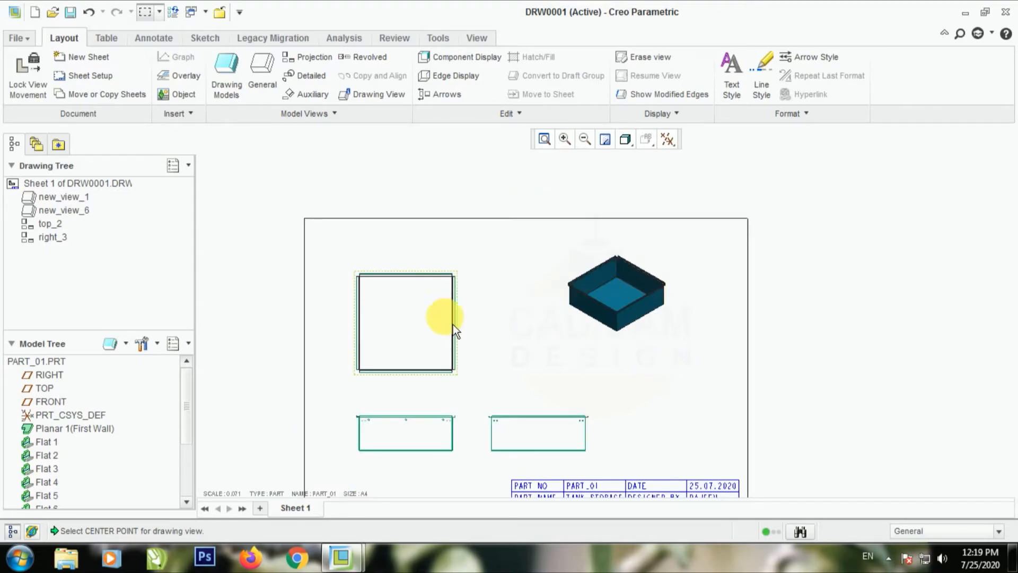
scroll(615, 307, "up", 2)
double_click(623, 253)
left_click(674, 182)
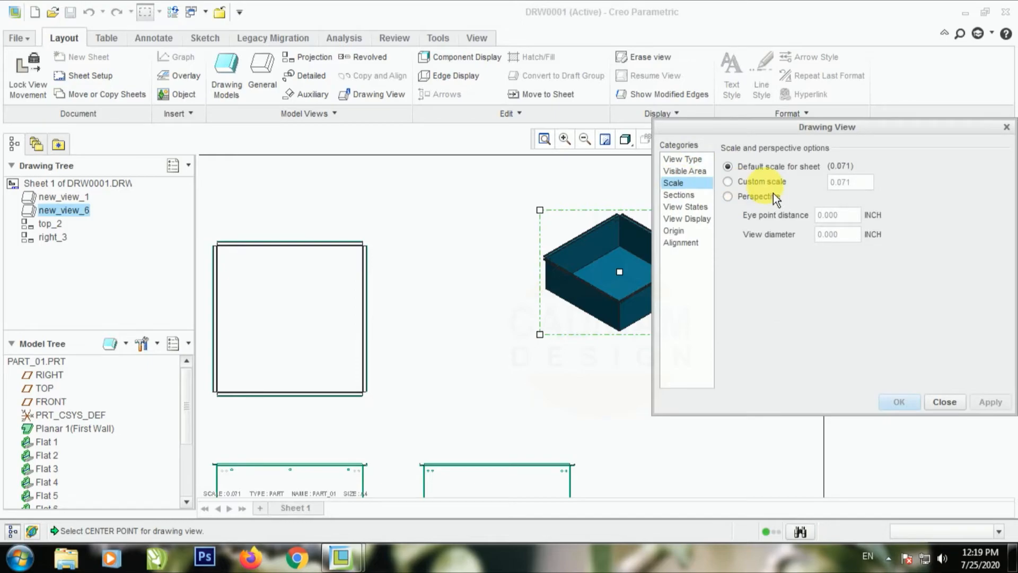
left_click(763, 183)
type(".1")
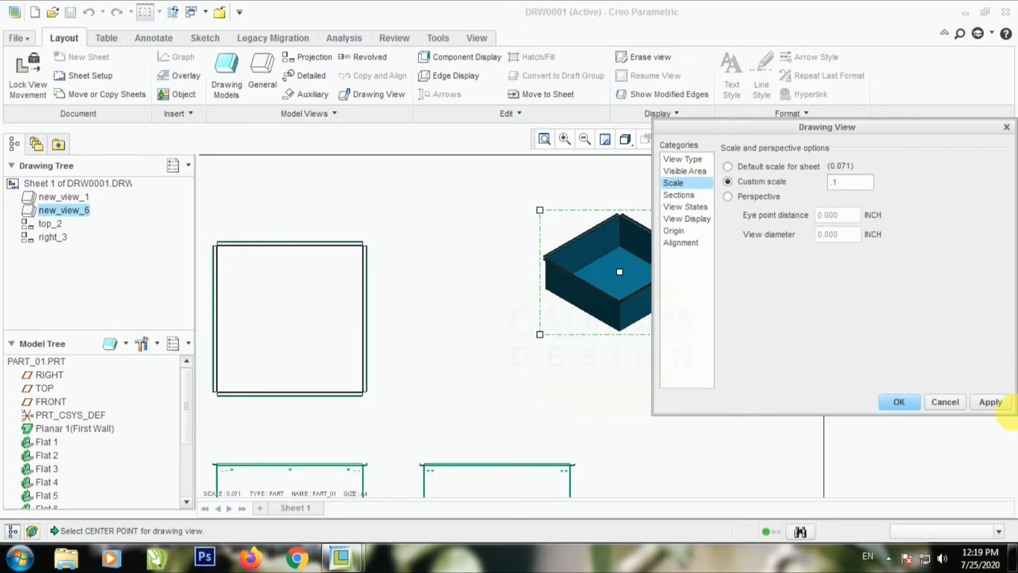
left_click(908, 401)
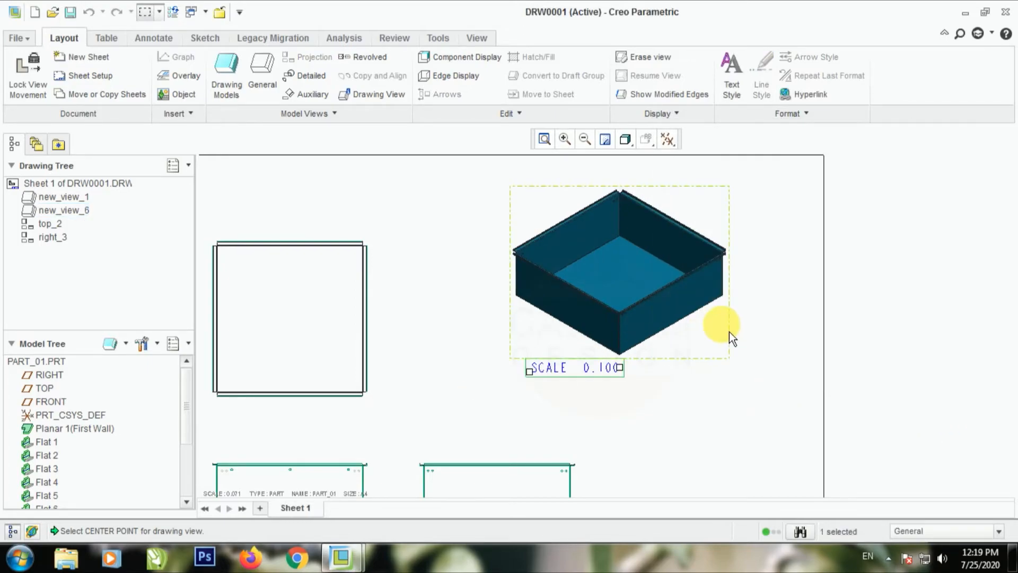
Set the isometric view's display style to No Hidden
double_click(625, 266)
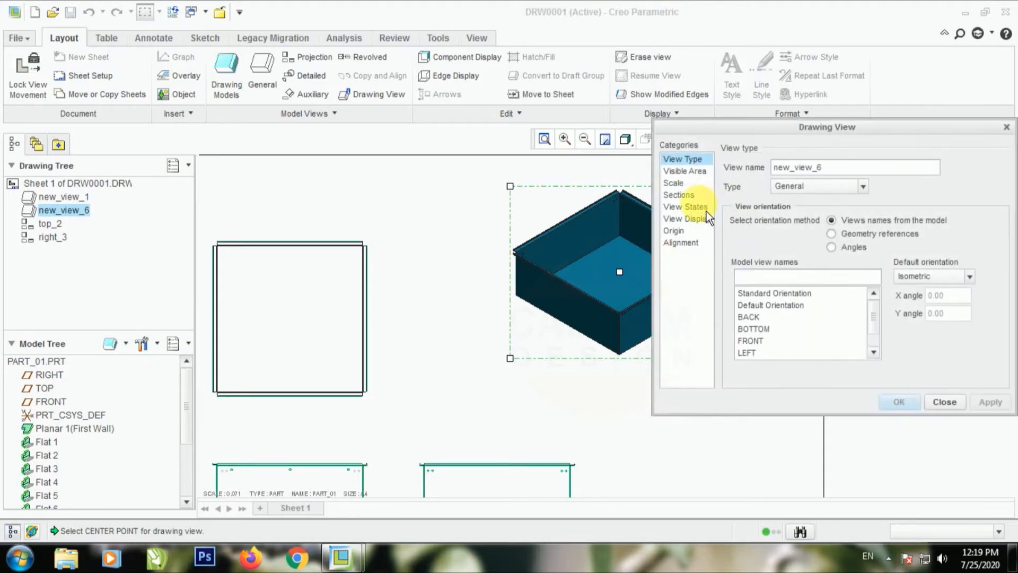
left_click(705, 217)
left_click(813, 182)
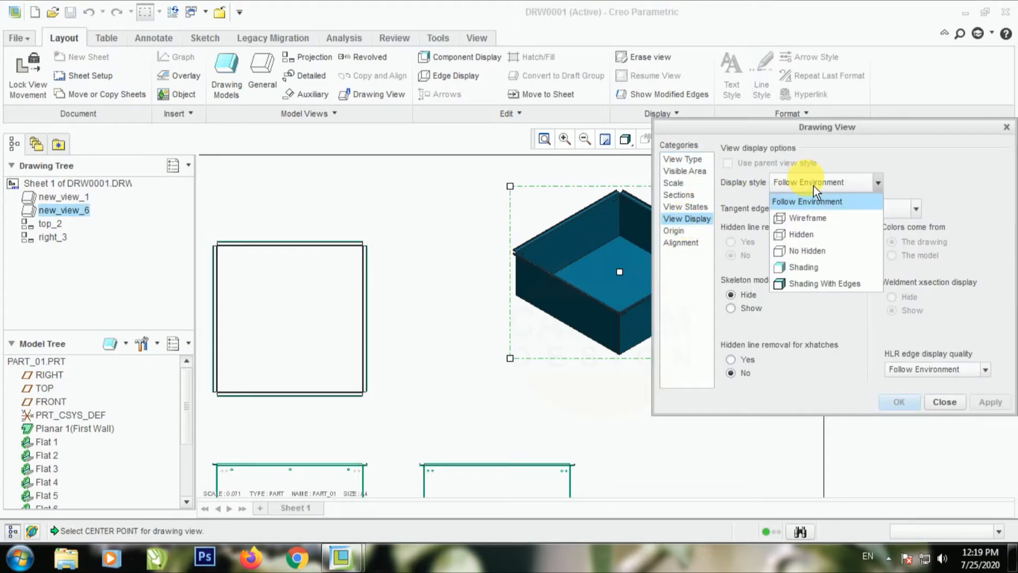
left_click(806, 253)
left_click(975, 404)
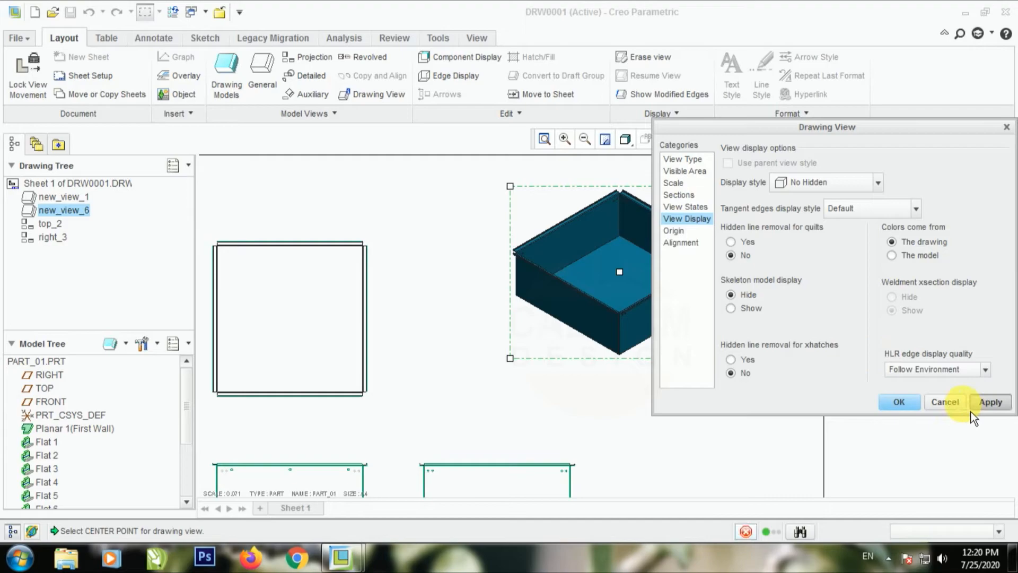
left_click(943, 402)
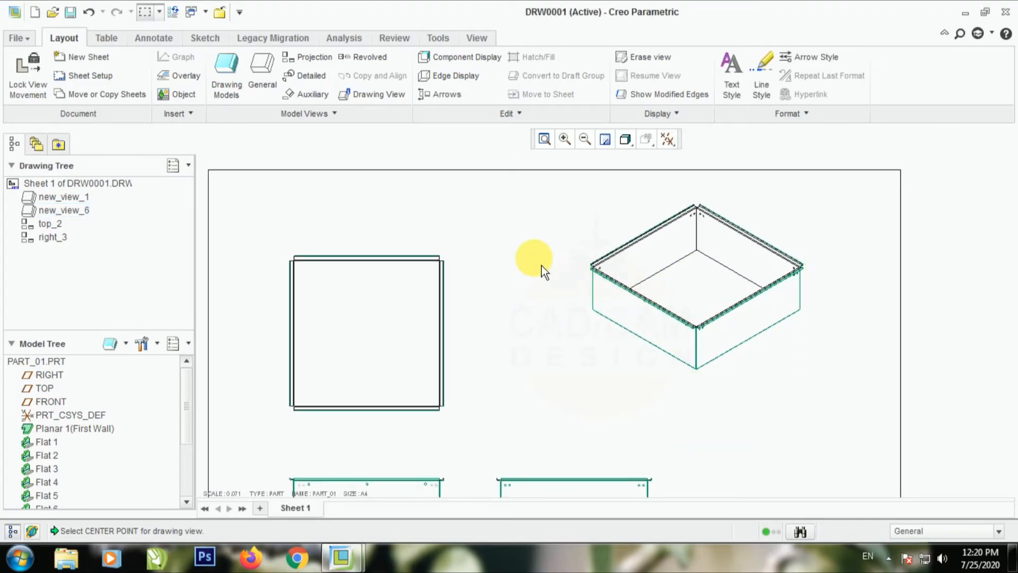
Dimension the overall body width of the front view between its outer side walls, placing the dimension below the view
scroll(827, 217, "up", 2)
scroll(612, 425, "down", 2)
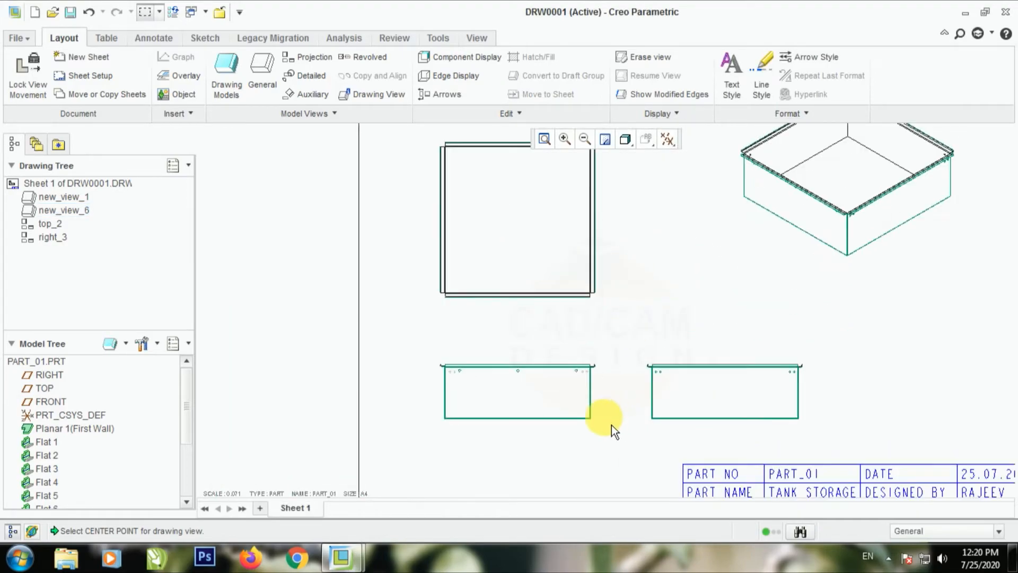
scroll(514, 421, "up", 3)
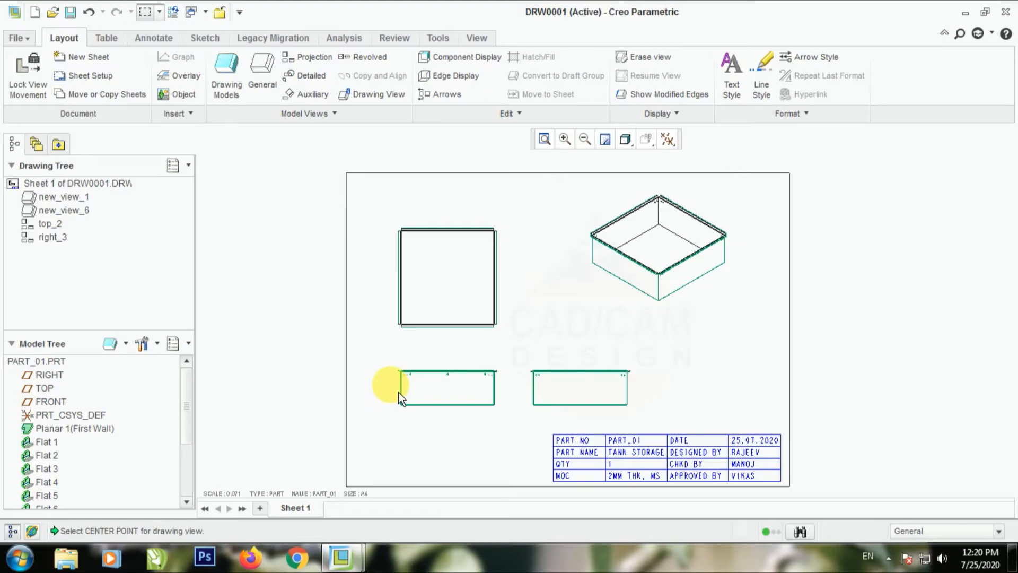
scroll(381, 402, "down", 1)
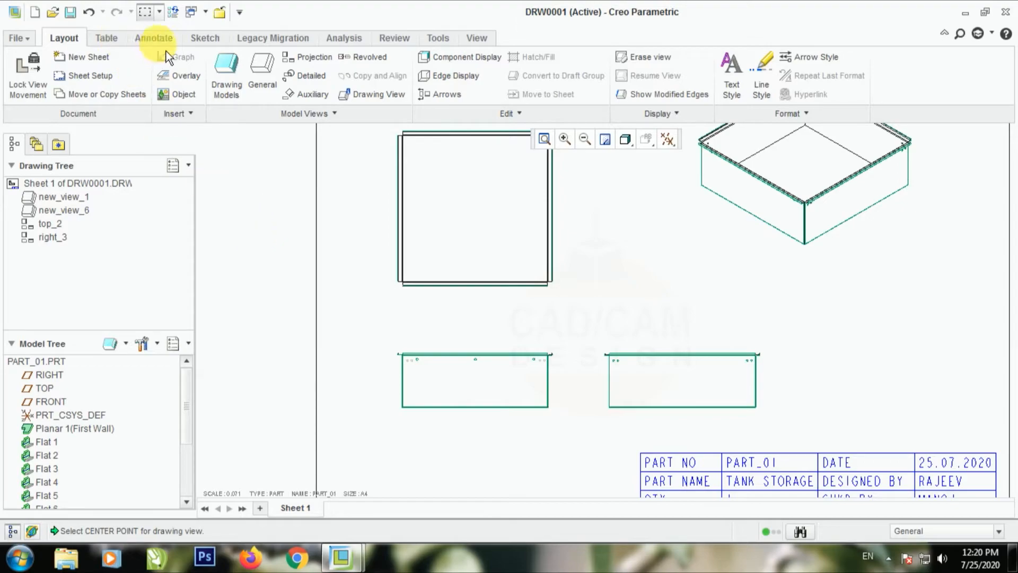
left_click(158, 39)
left_click(272, 57)
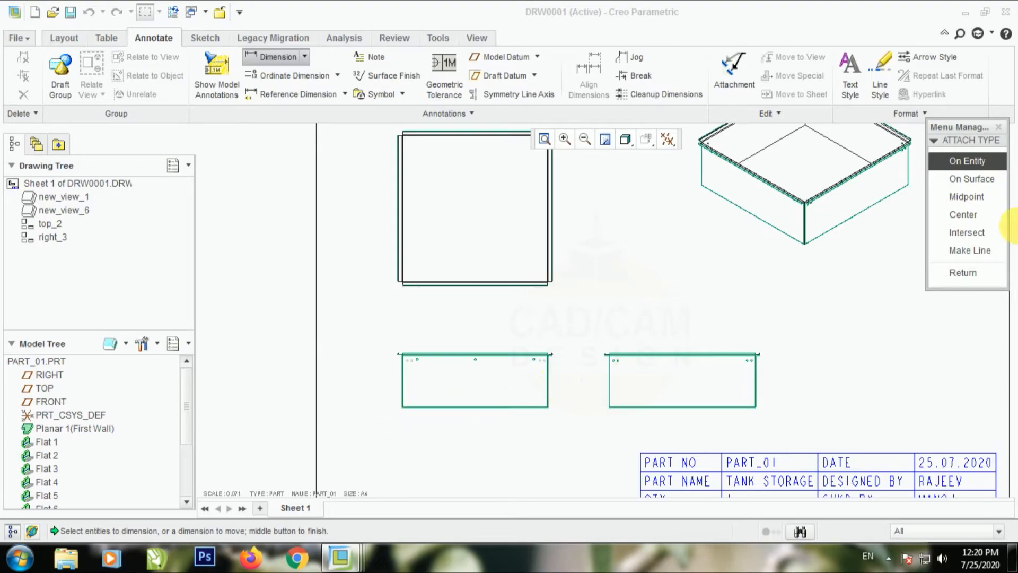
scroll(381, 390, "down", 4)
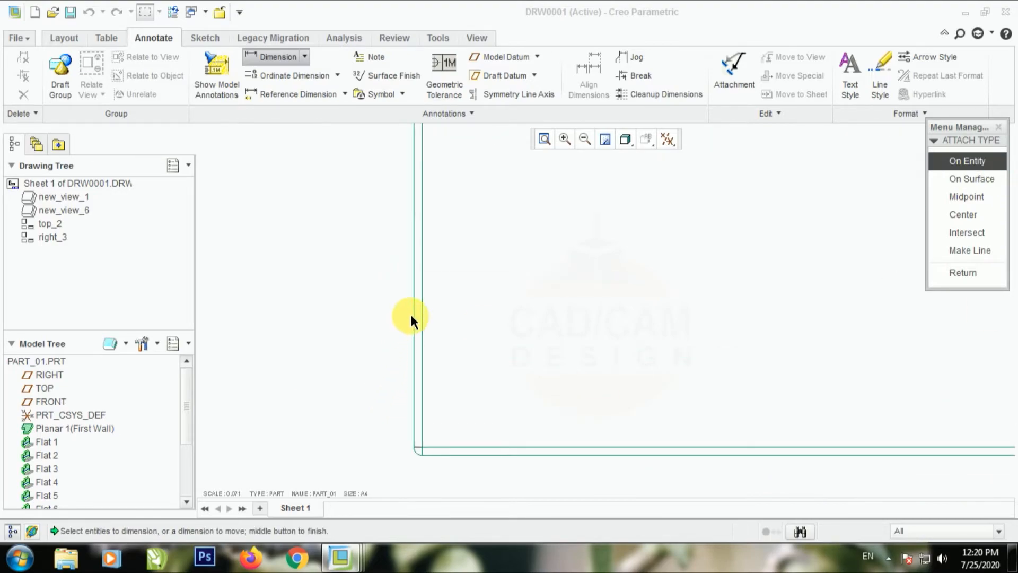
left_click(413, 317)
scroll(355, 353, "up", 3)
scroll(736, 340, "down", 1)
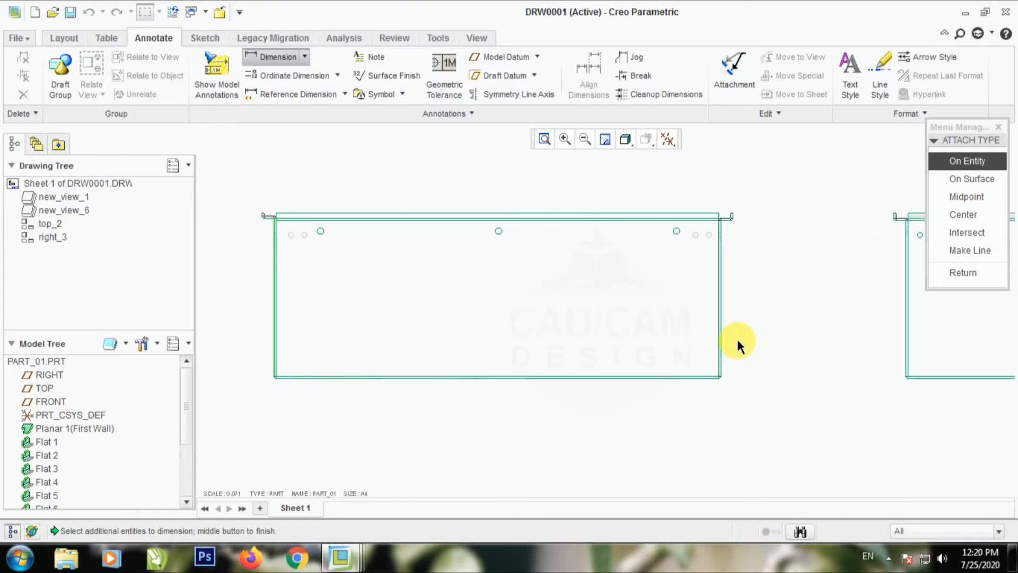
scroll(737, 340, "down", 2)
scroll(713, 339, "up", 4)
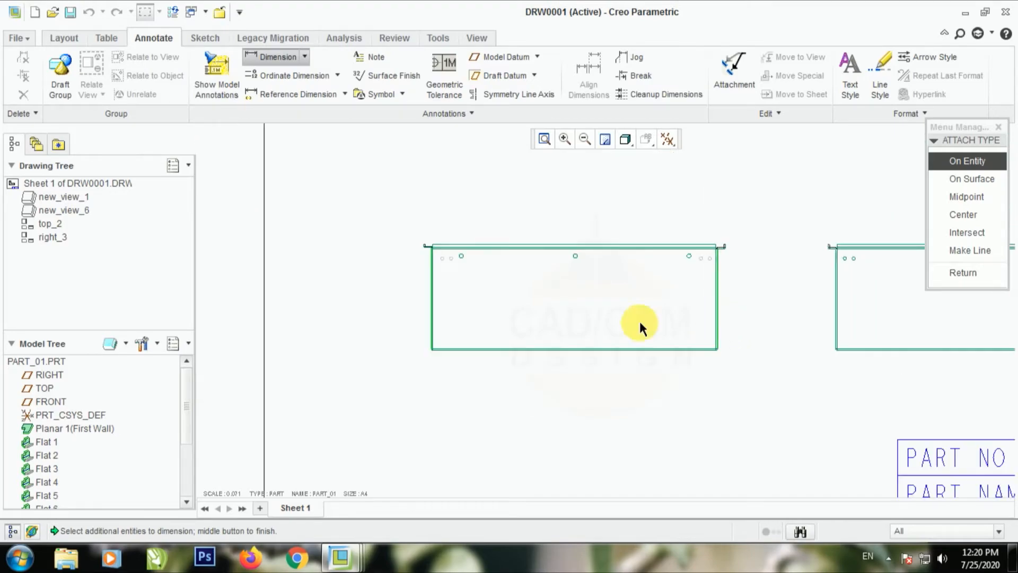
middle_click(561, 377)
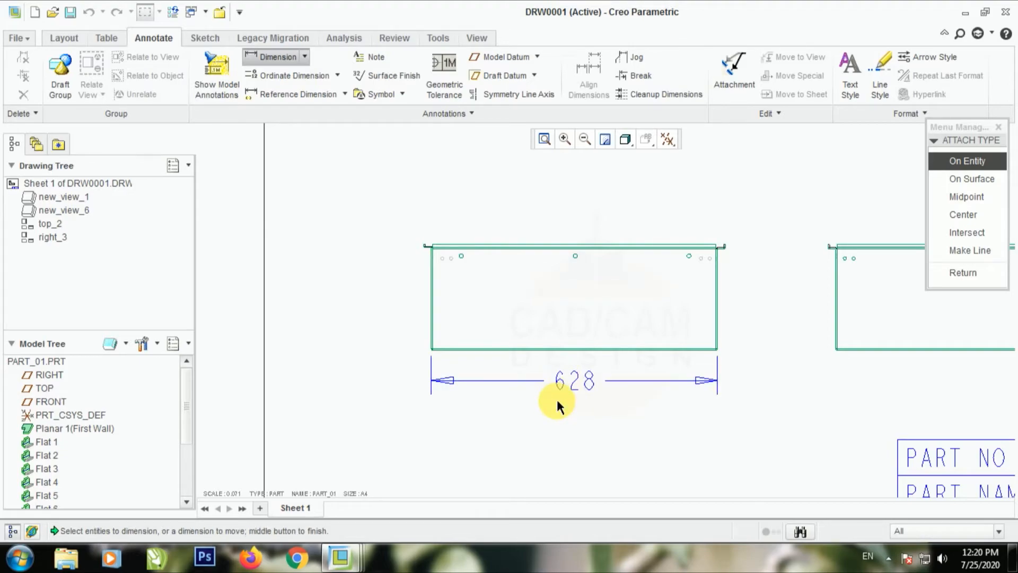
Dimension the front view's height from the bottom edge to the left flange's upper edge, placing the dimension left of the view
scroll(504, 392, "down", 2)
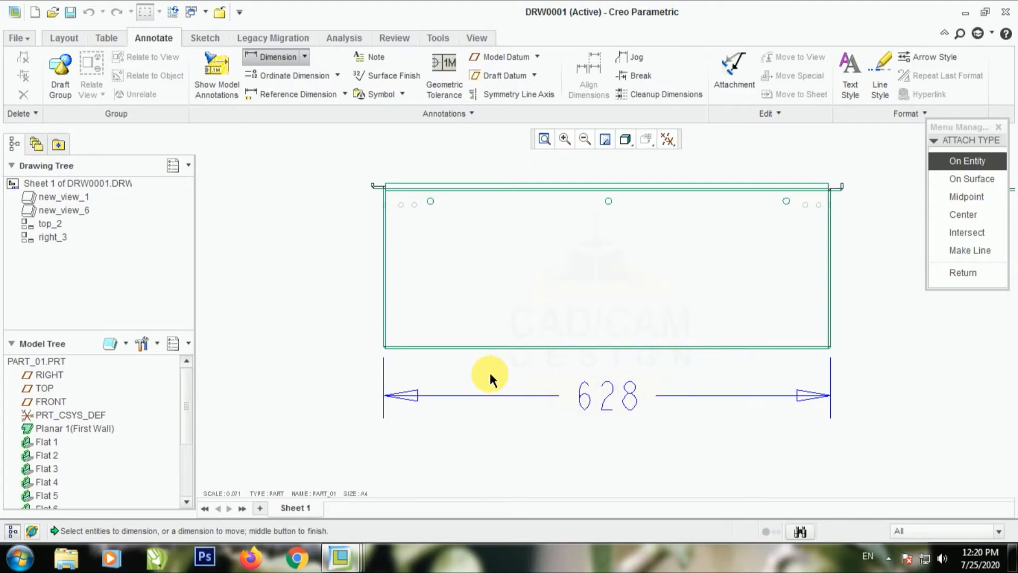
scroll(449, 383, "down", 3)
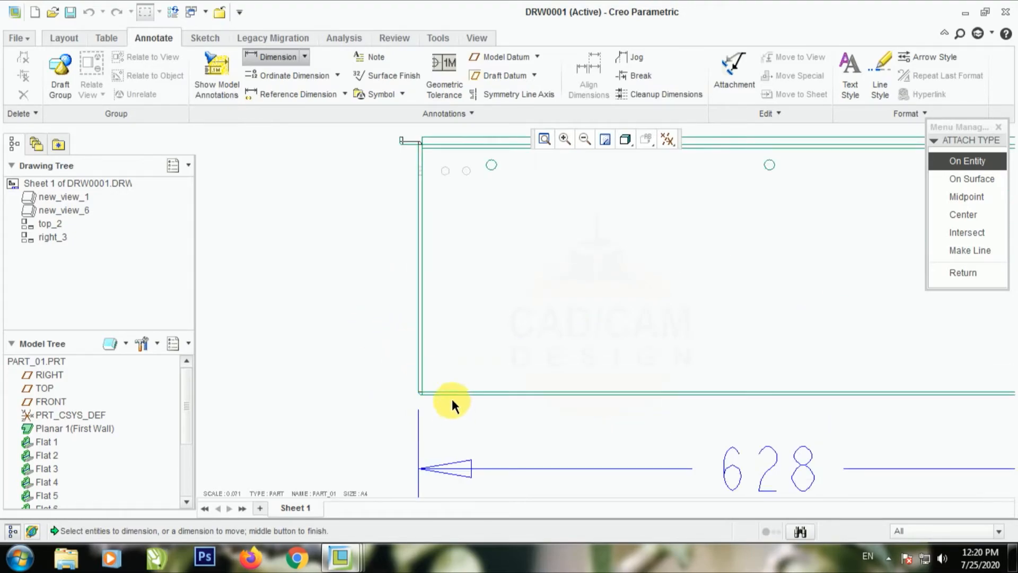
left_click(449, 394)
scroll(448, 400, "up", 3)
scroll(412, 273, "down", 5)
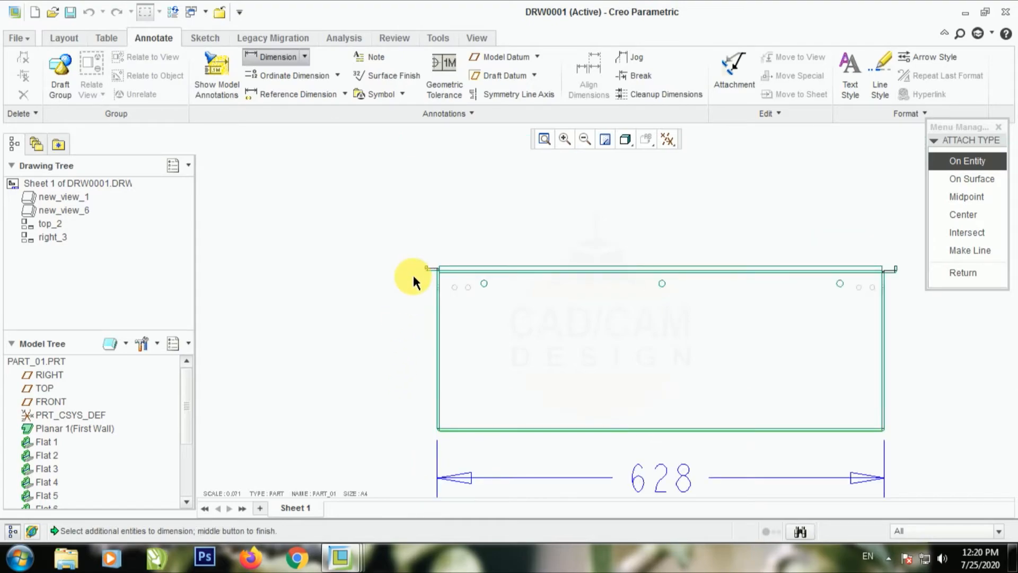
scroll(404, 296, "up", 6)
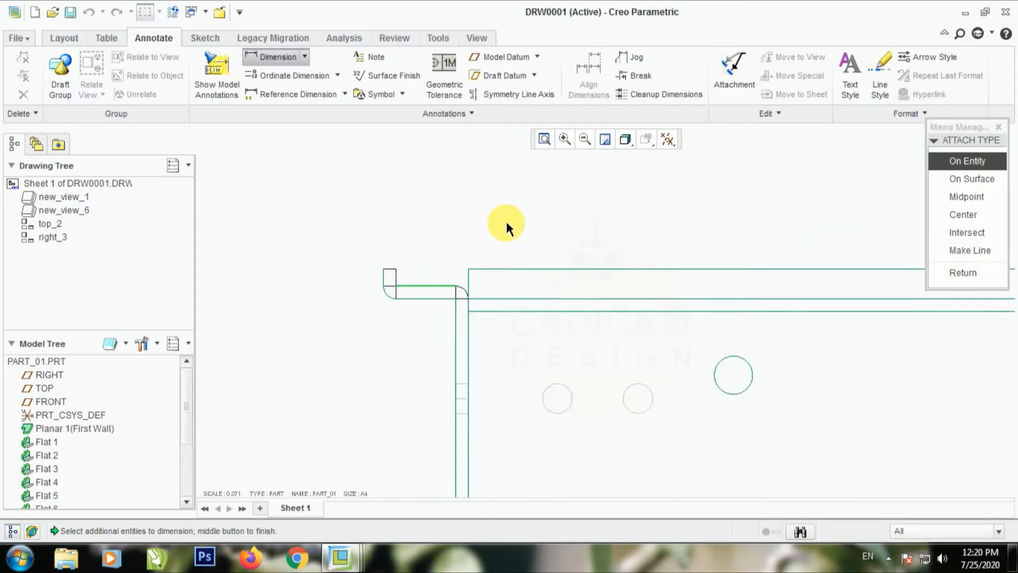
middle_click(374, 309)
Dimension the lip height and the horizontal width of the flange at the front view's upper-right corner
scroll(367, 342, "up", 2)
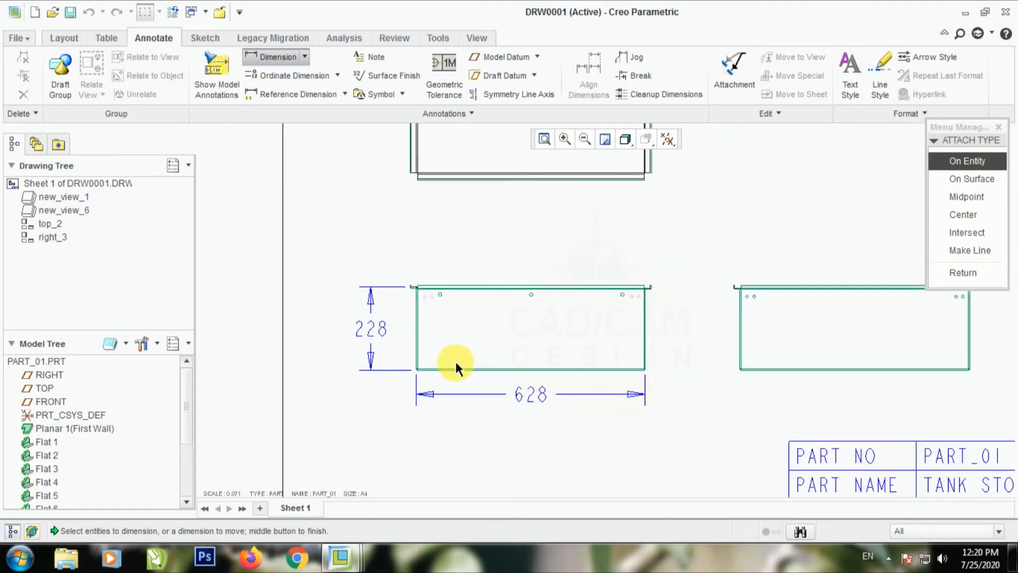
scroll(664, 292, "down", 5)
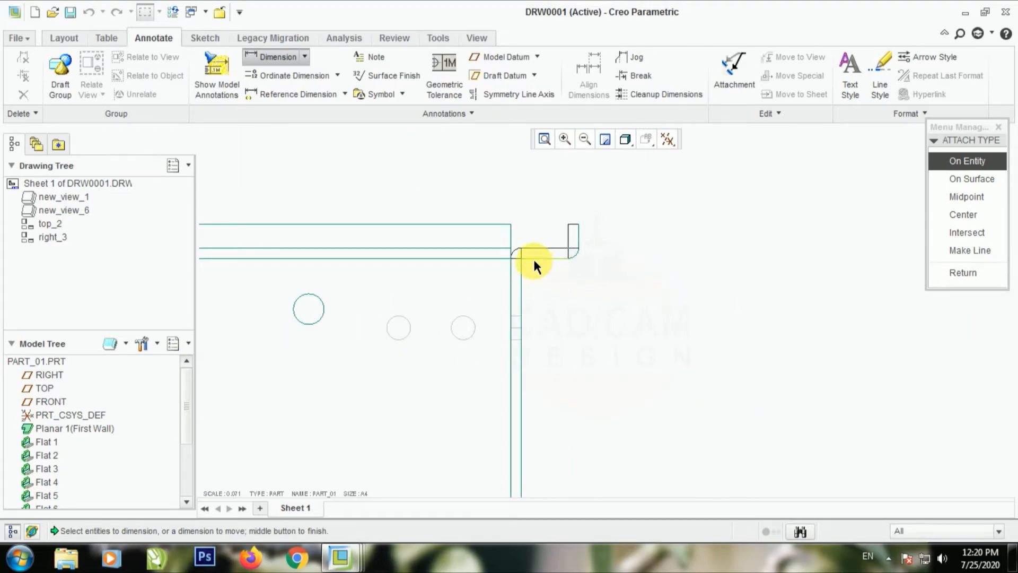
left_click(534, 258)
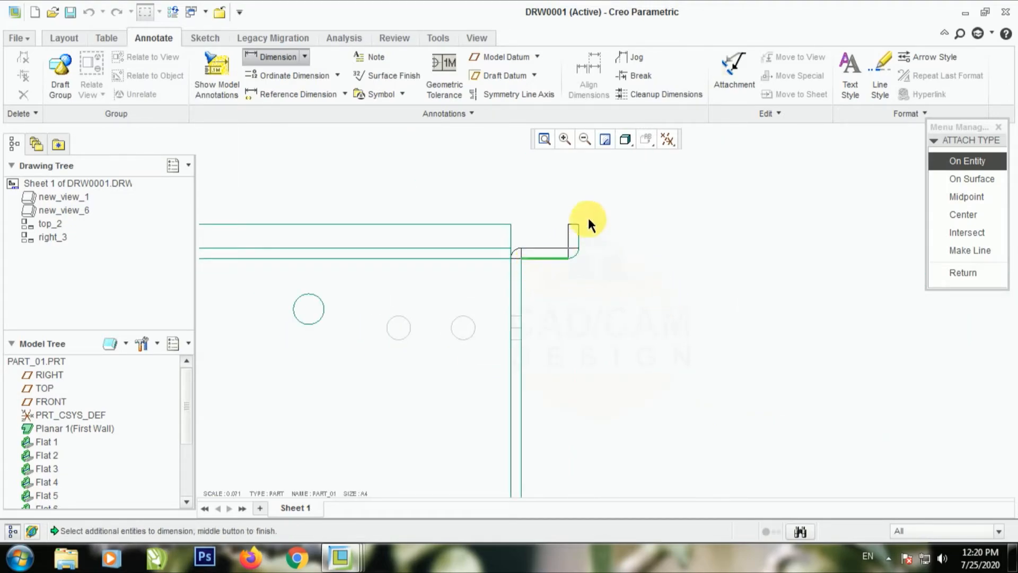
middle_click(648, 235)
scroll(598, 325, "up", 4)
scroll(600, 306, "down", 5)
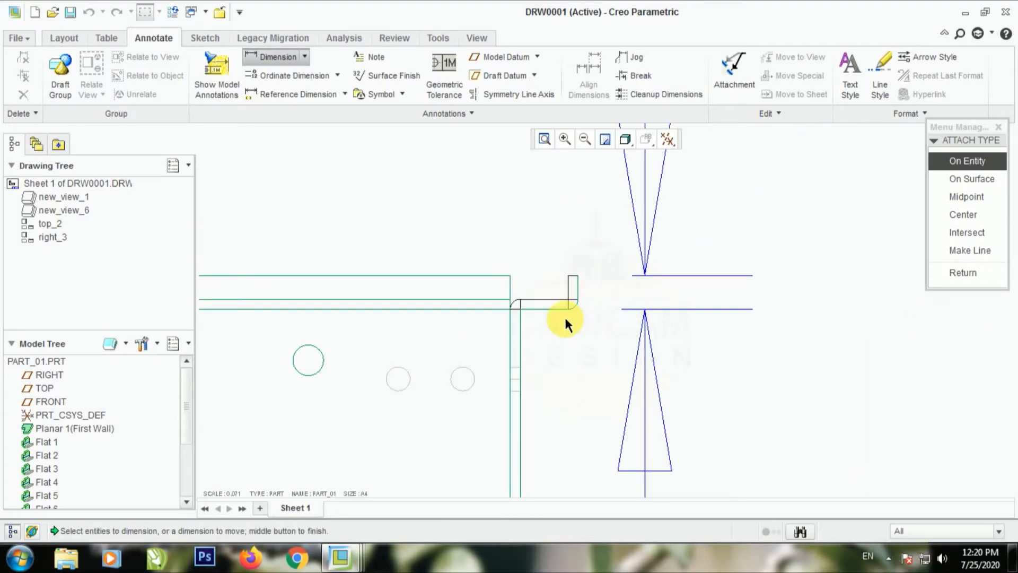
left_click(509, 333)
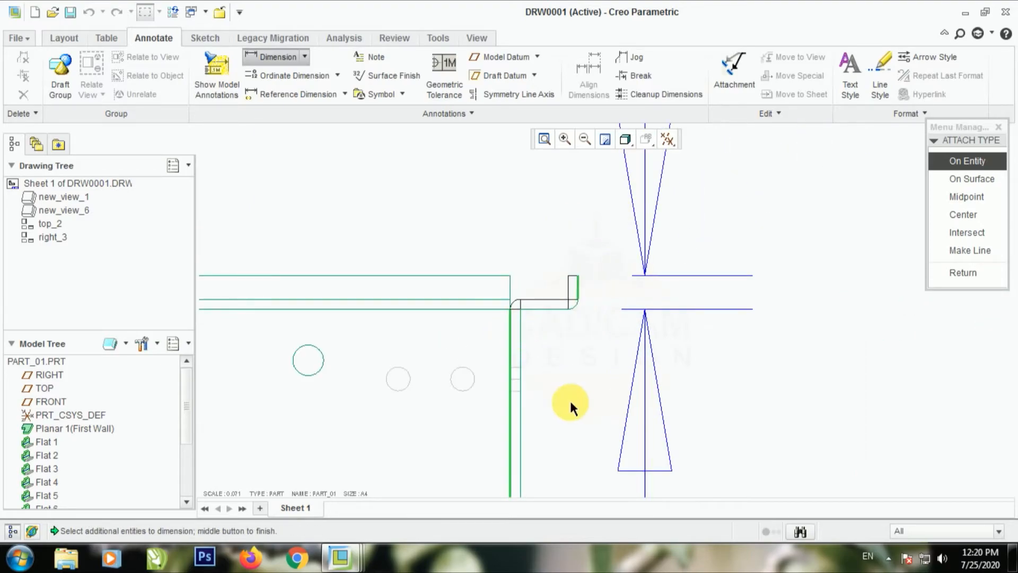
scroll(568, 405, "up", 5)
middle_click(579, 243)
middle_click(892, 259)
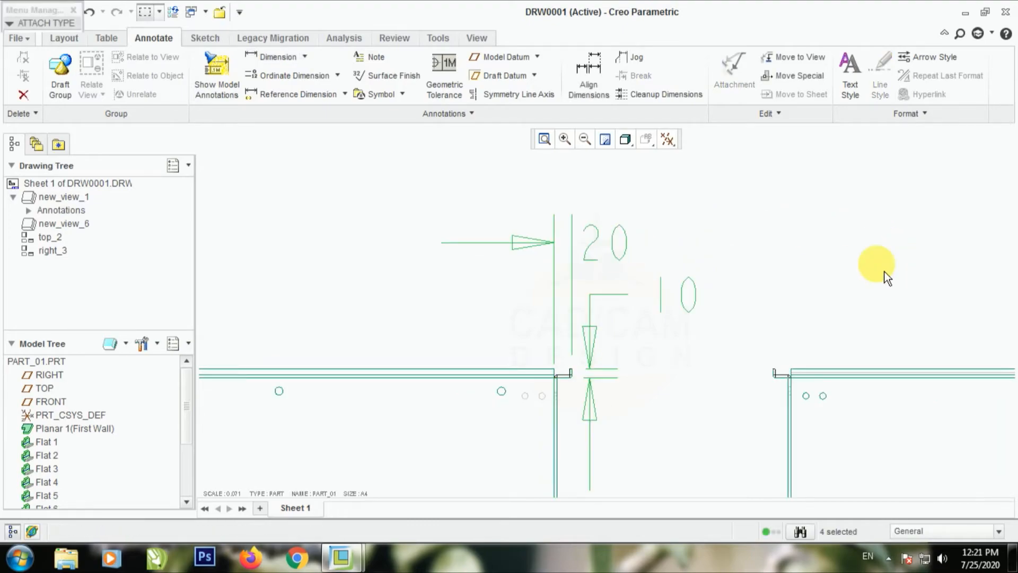
Reposition the flange's width and lip height dimensions farther out so their text and arrows are clearly spaced
left_click(645, 243)
left_click_drag(645, 243, 712, 220)
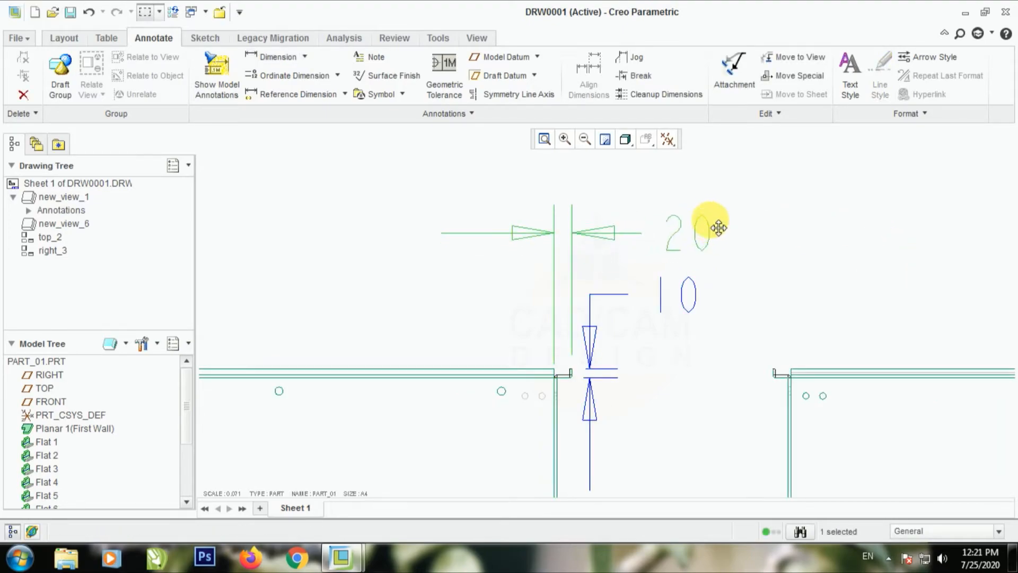
left_click(666, 291)
left_click_drag(726, 303, 800, 295)
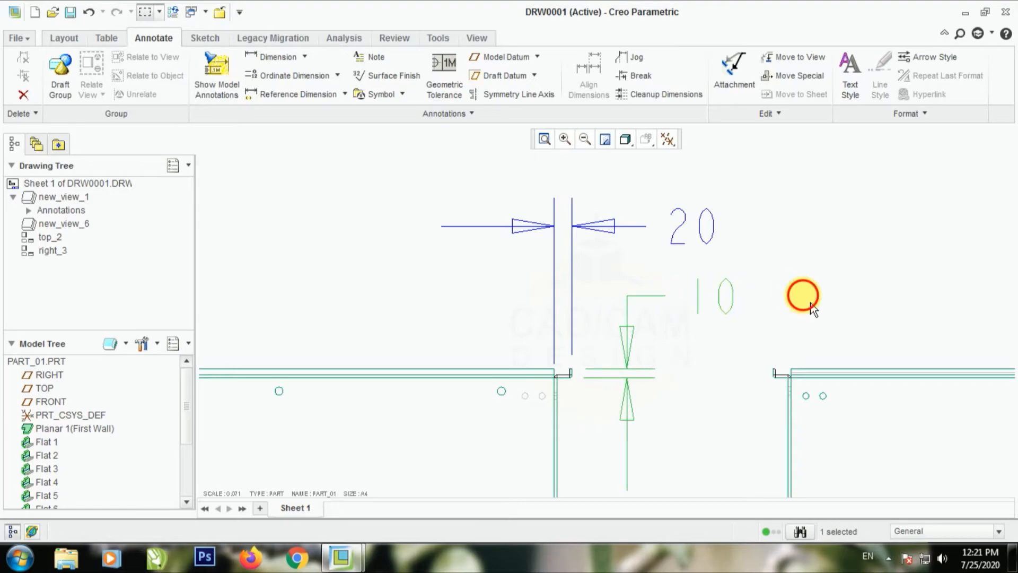
scroll(683, 307, "up", 3)
scroll(570, 426, "down", 1)
scroll(524, 432, "up", 4)
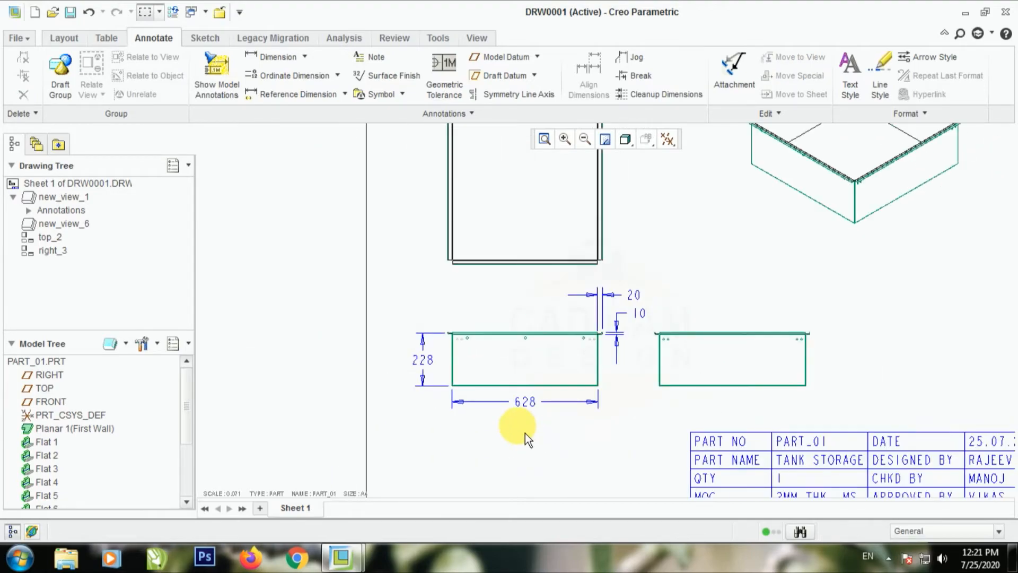
Dimension the horizontal distance from the front view's left outer wall to the nearest green hole's centre, placing the dimension above the view
scroll(471, 352, "down", 6)
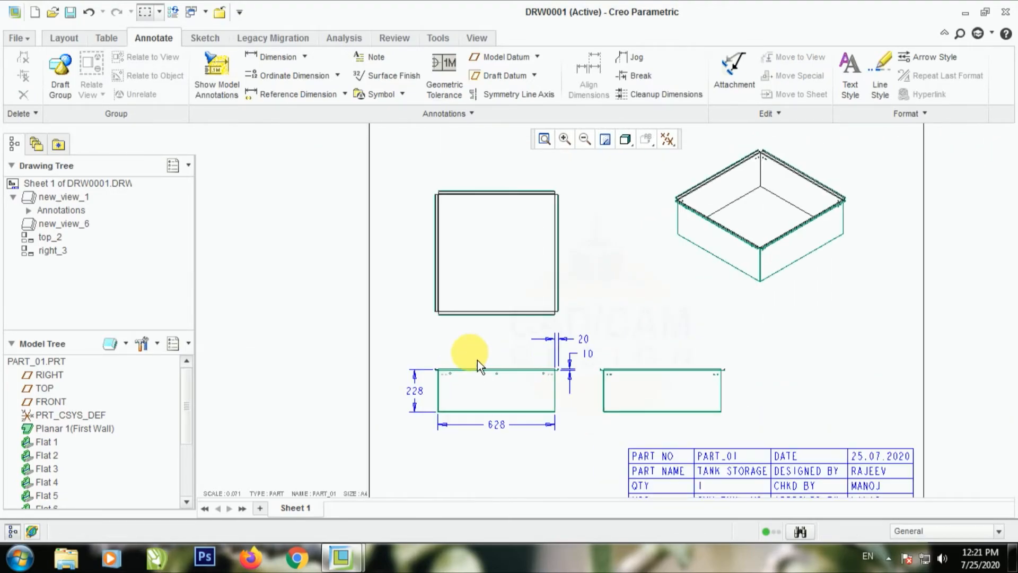
left_click(276, 57)
scroll(390, 344, "down", 3)
scroll(390, 350, "down", 2)
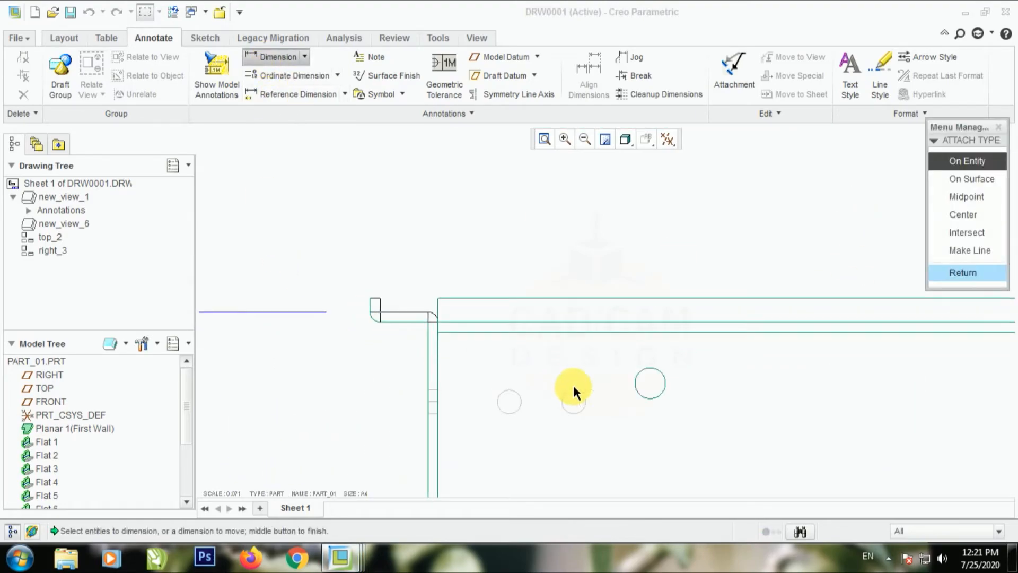
left_click(428, 357)
scroll(393, 355, "up", 2)
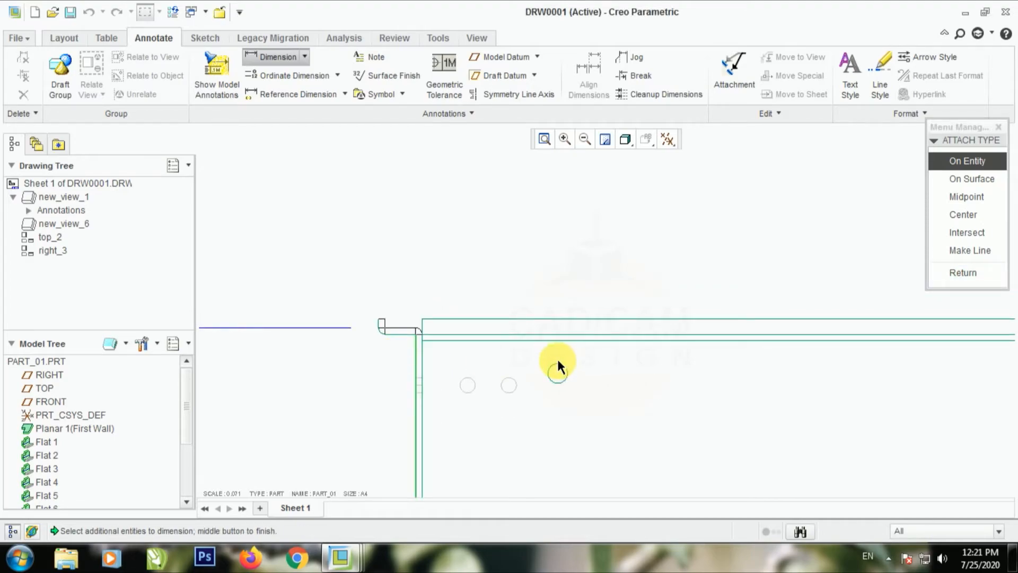
left_click(555, 371)
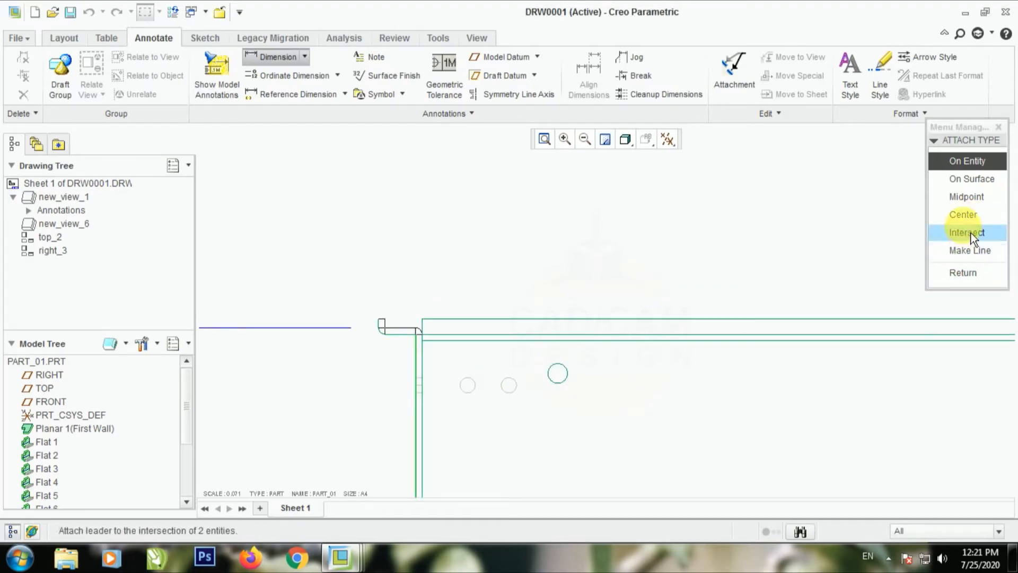
left_click(963, 215)
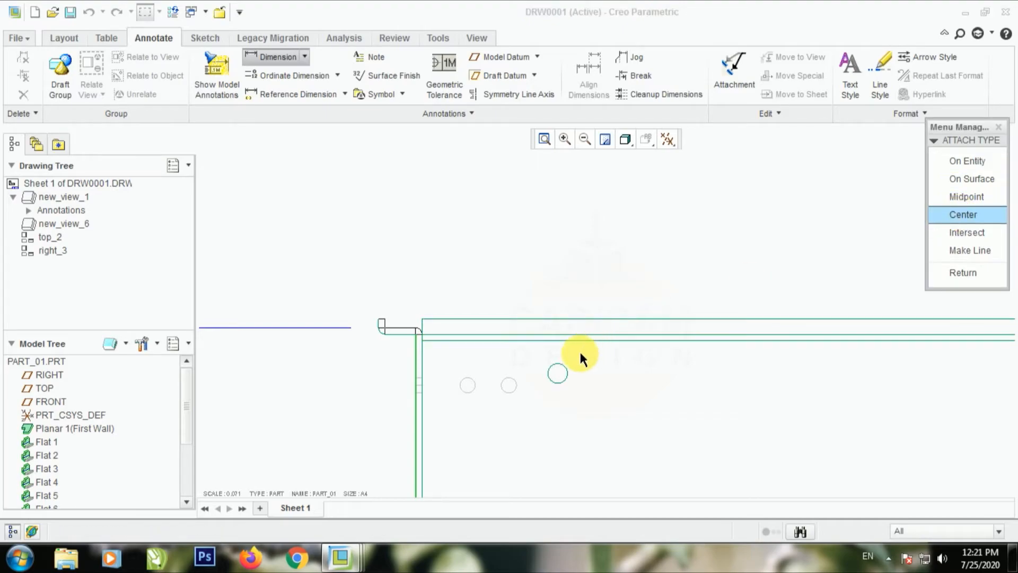
left_click(561, 365)
middle_click(573, 291)
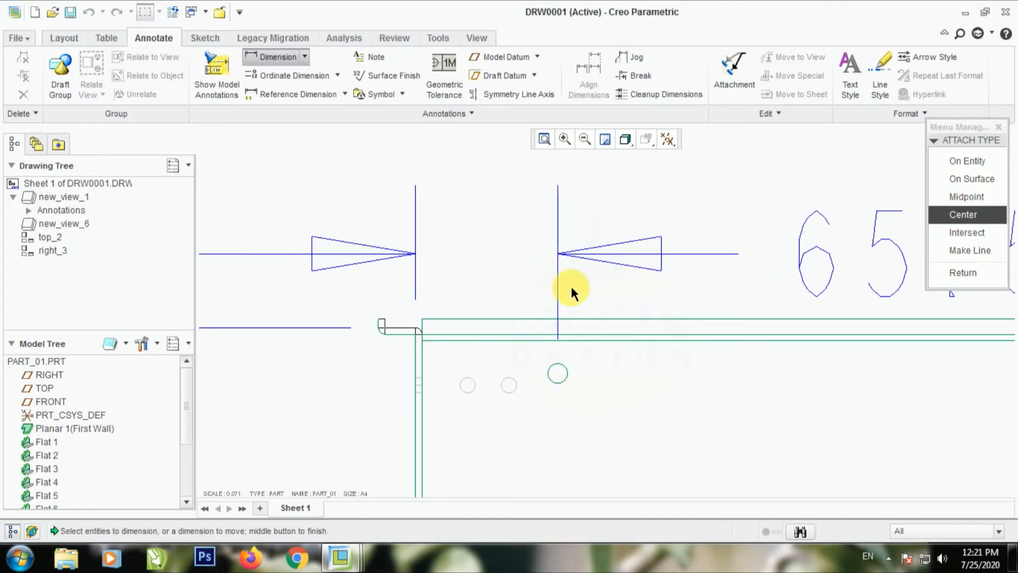
Move the hole's horizontal location dimension higher above the front view so it clears the flange
scroll(623, 289, "up", 2)
left_click(967, 272)
left_click_drag(682, 268, 681, 219)
scroll(528, 345, "up", 2)
scroll(519, 310, "down", 4)
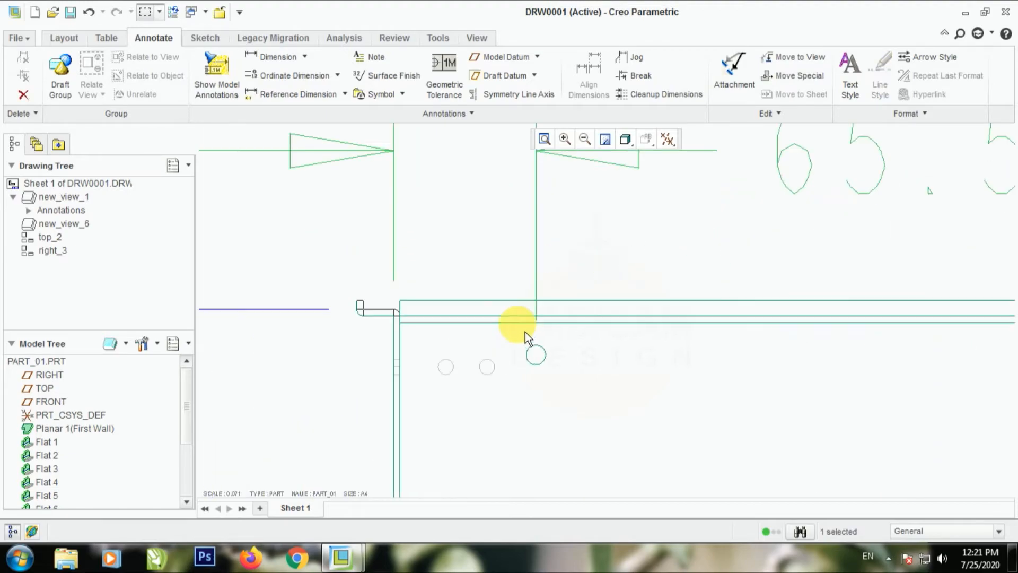
scroll(539, 360, "up", 3)
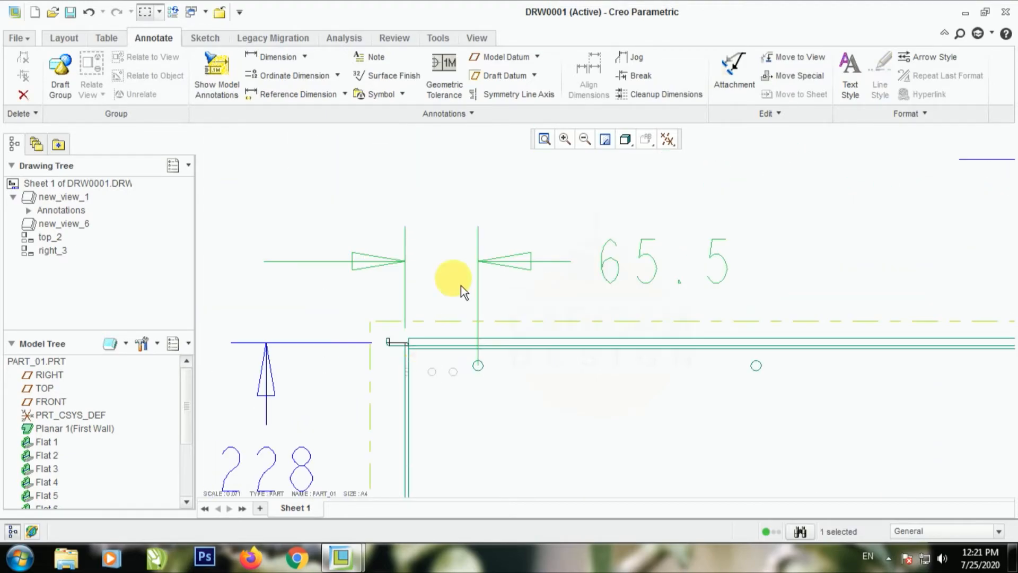
scroll(406, 304, "up", 1)
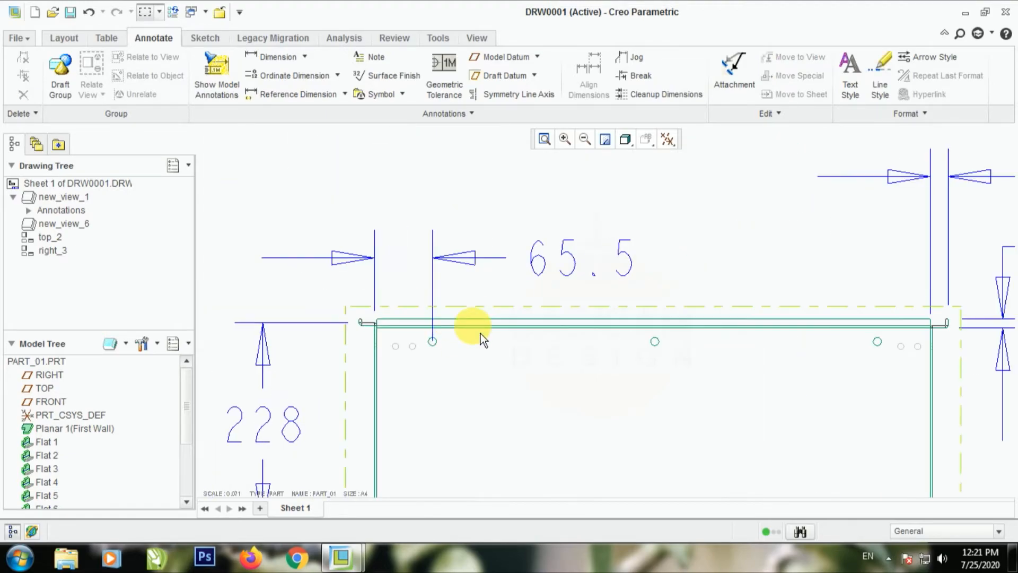
Add a radius dimension to the leftmost green hole in the front view
left_click(267, 61)
left_click(962, 164)
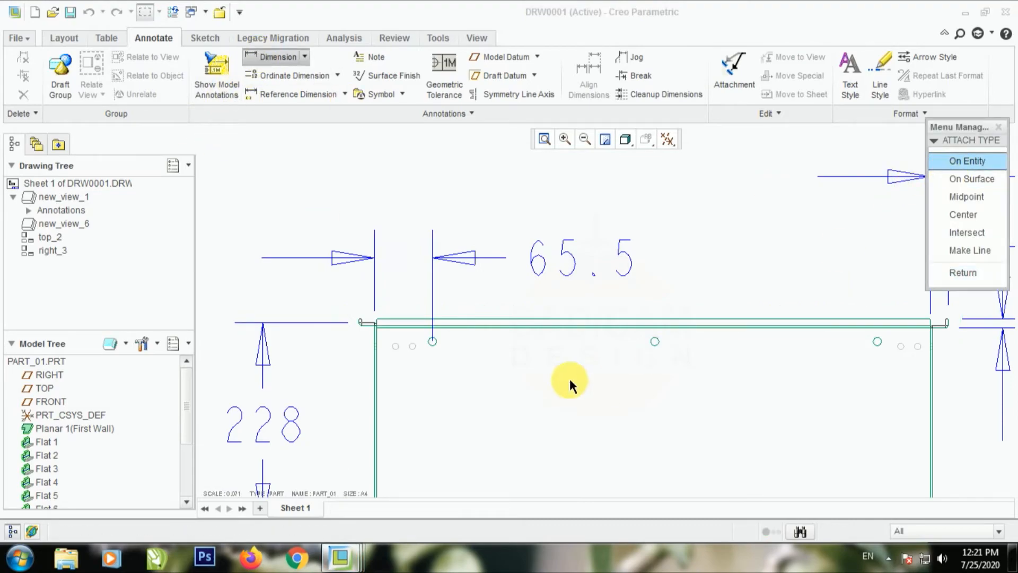
scroll(380, 345, "down", 4)
left_click(420, 300)
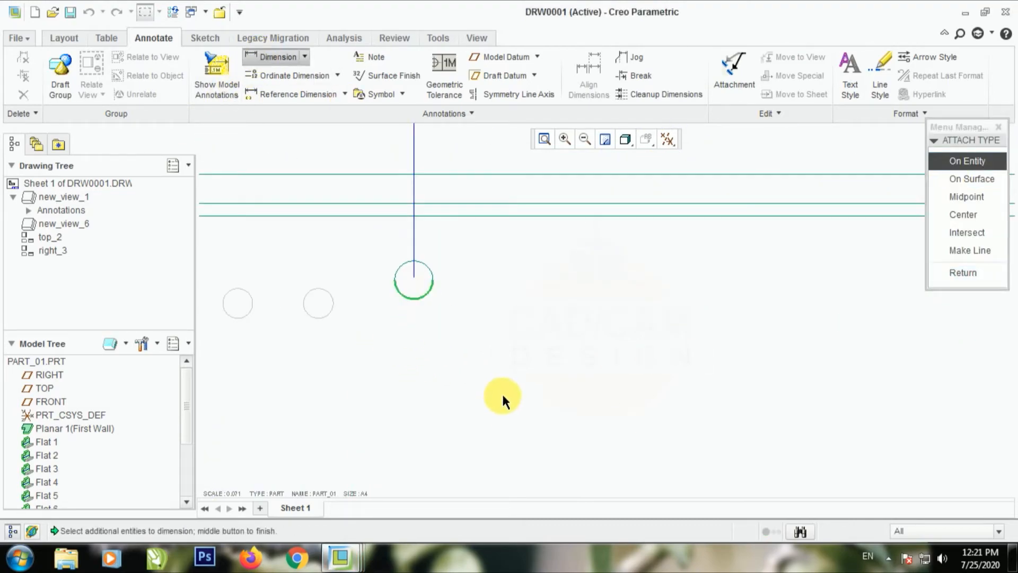
middle_click(501, 395)
scroll(393, 386, "up", 2)
middle_click(924, 292)
scroll(649, 366, "up", 2)
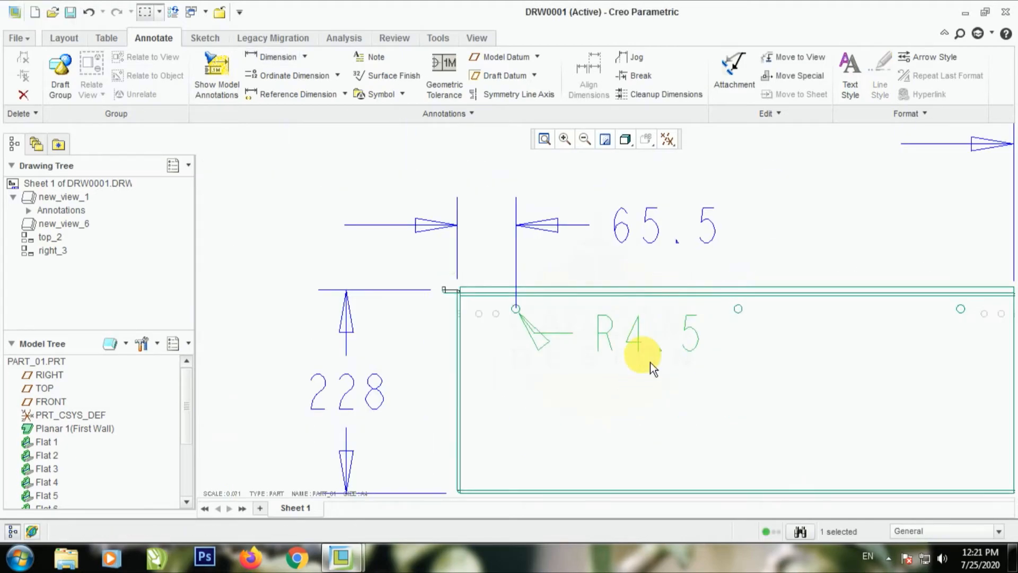
Move the hole's radius dimension farther below the hole, inside the front view, with its leader angled clear
scroll(638, 341, "down", 2)
left_click_drag(638, 341, 647, 400)
left_click(449, 385)
scroll(449, 385, "up", 1)
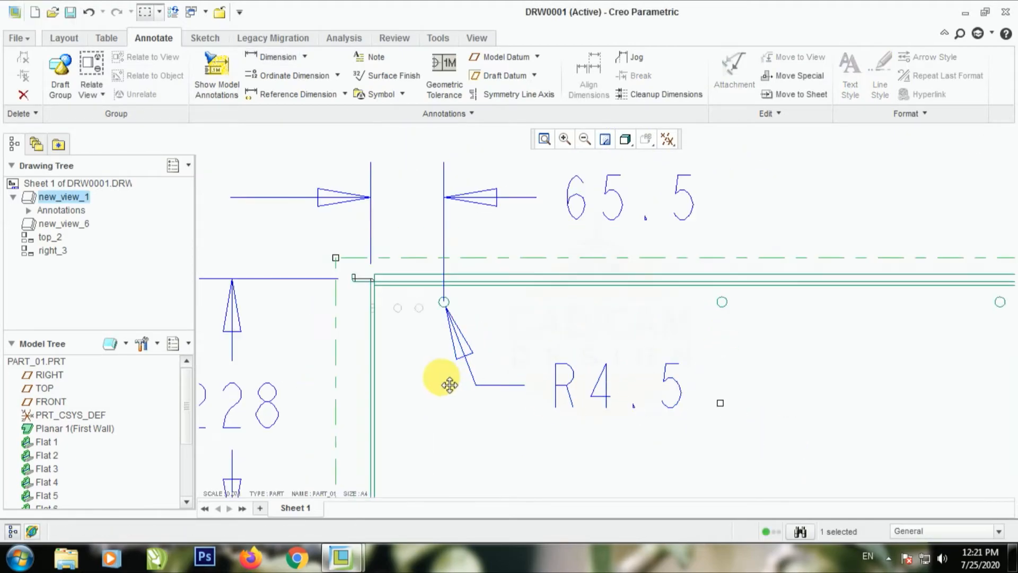
scroll(449, 385, "up", 3)
left_click(287, 268)
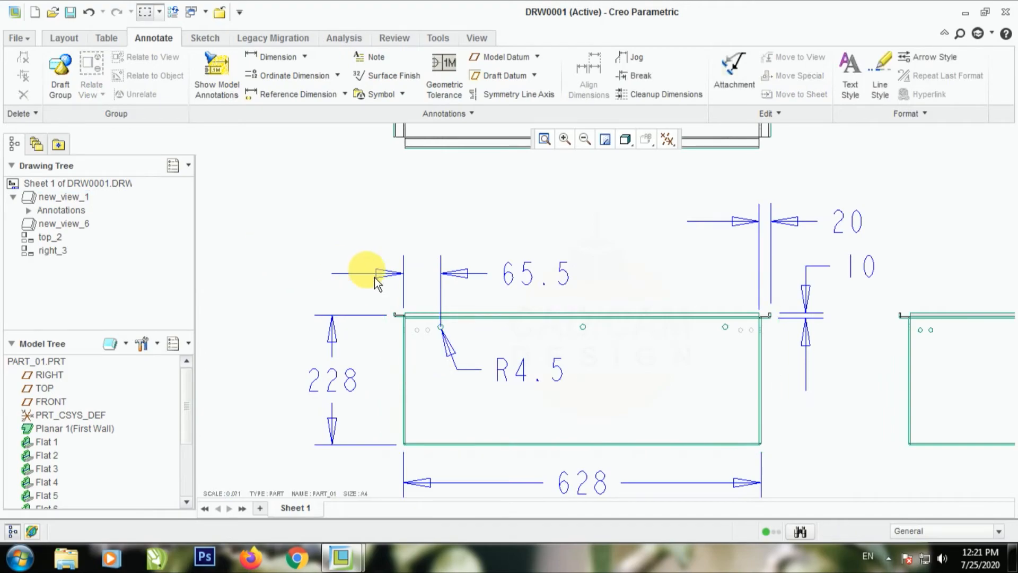
Dimension the vertical distance from the front view's flange underside to the leftmost green hole's centre
scroll(568, 340, "up", 1)
scroll(721, 323, "down", 4)
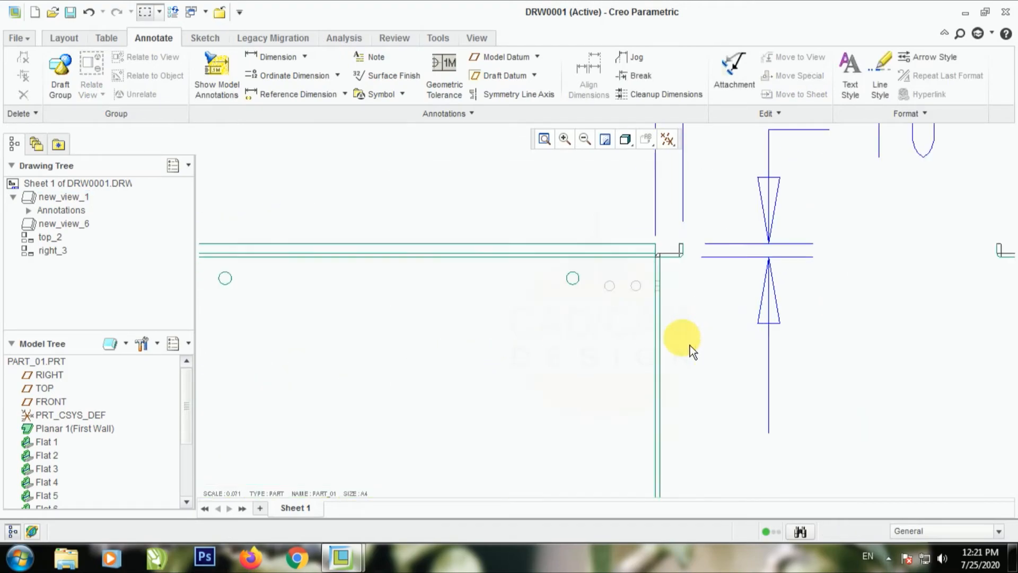
scroll(597, 415, "up", 2)
scroll(227, 387, "down", 2)
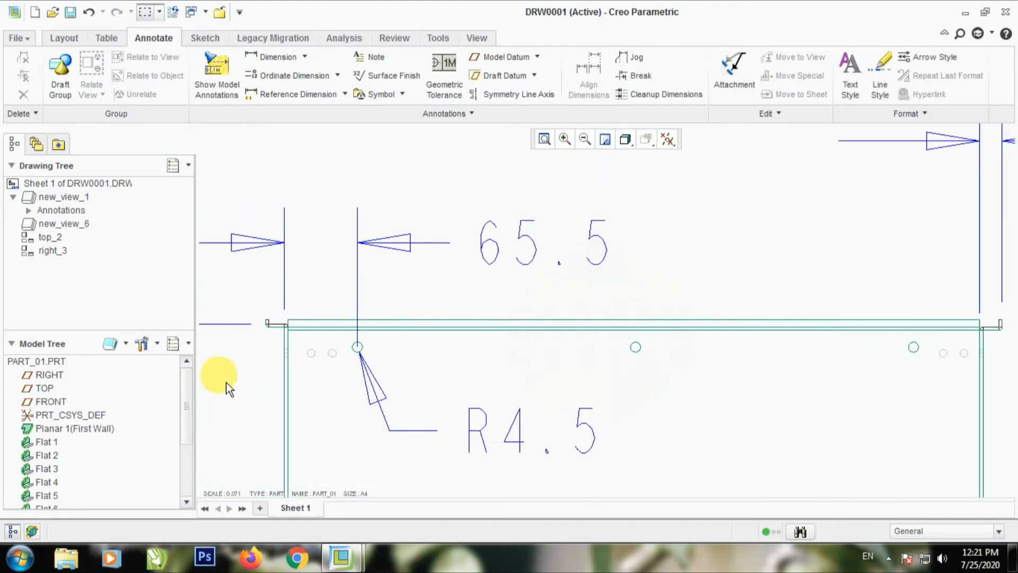
scroll(332, 367, "down", 3)
left_click(271, 56)
scroll(382, 320, "down", 2)
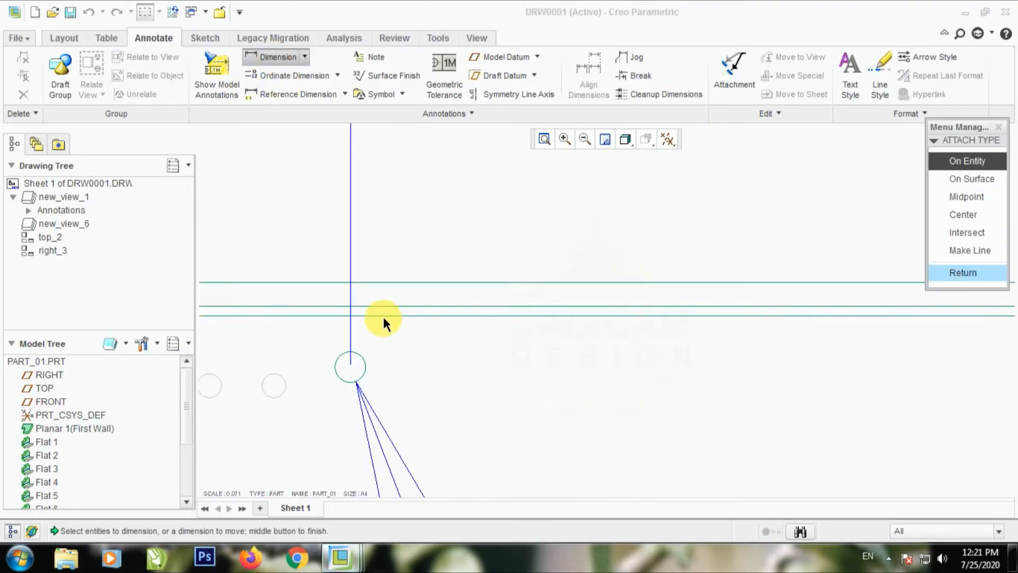
scroll(464, 290, "up", 2)
scroll(464, 284, "down", 3)
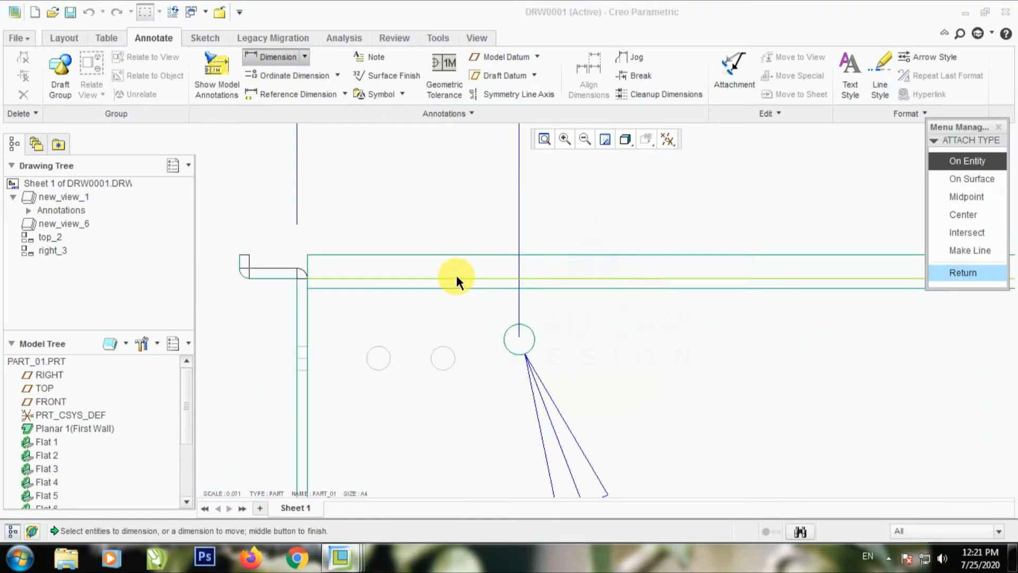
left_click(456, 275)
left_click(505, 328)
scroll(669, 329, "up", 2)
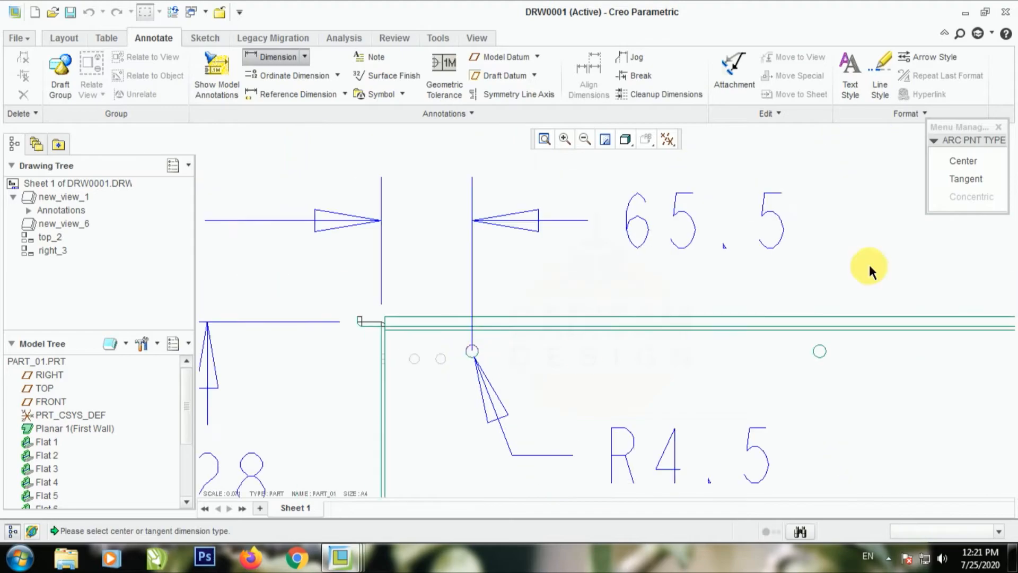
left_click(967, 160)
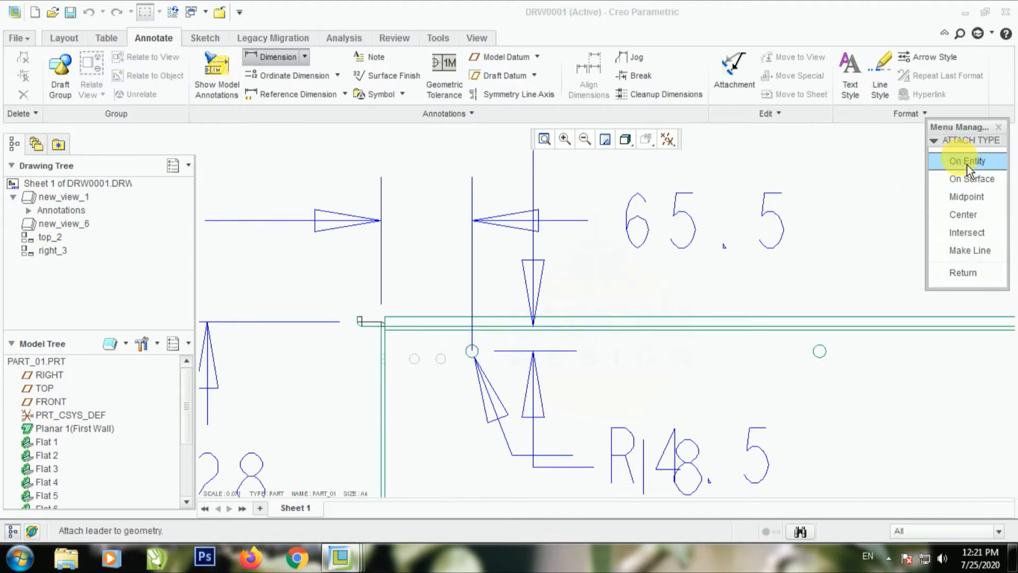
middle_click(718, 389)
scroll(508, 368, "up", 2)
middle_click(651, 377)
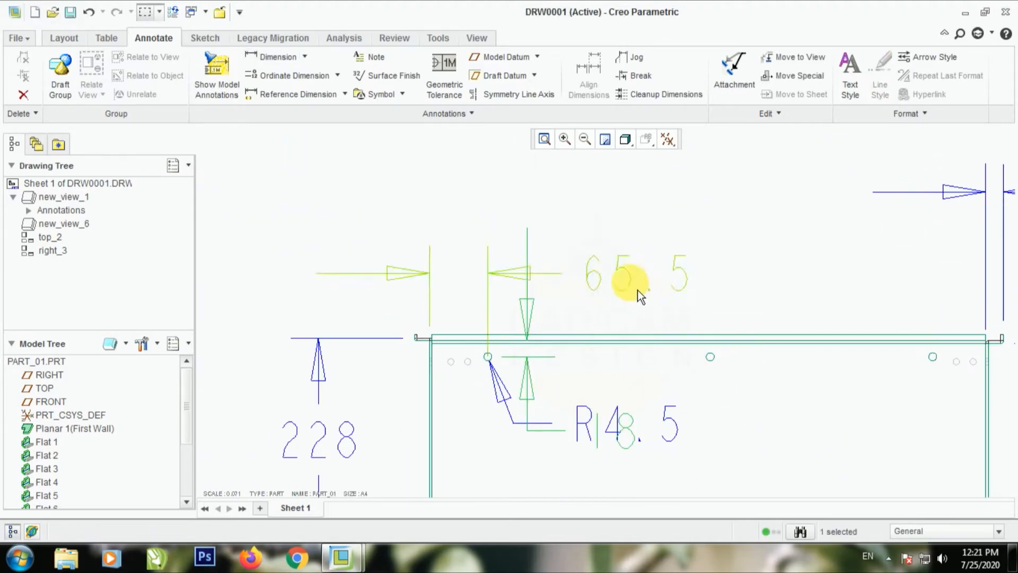
Move the hole's vertical location dimension clear of the radius text and shorten its extension line to start at the middle hole
mouse_move(631, 436)
left_mouse_down()
mouse_move(793, 482)
mouse_move(864, 487)
left_mouse_up()
scroll(384, 334, "up", 2)
scroll(578, 397, "down", 2)
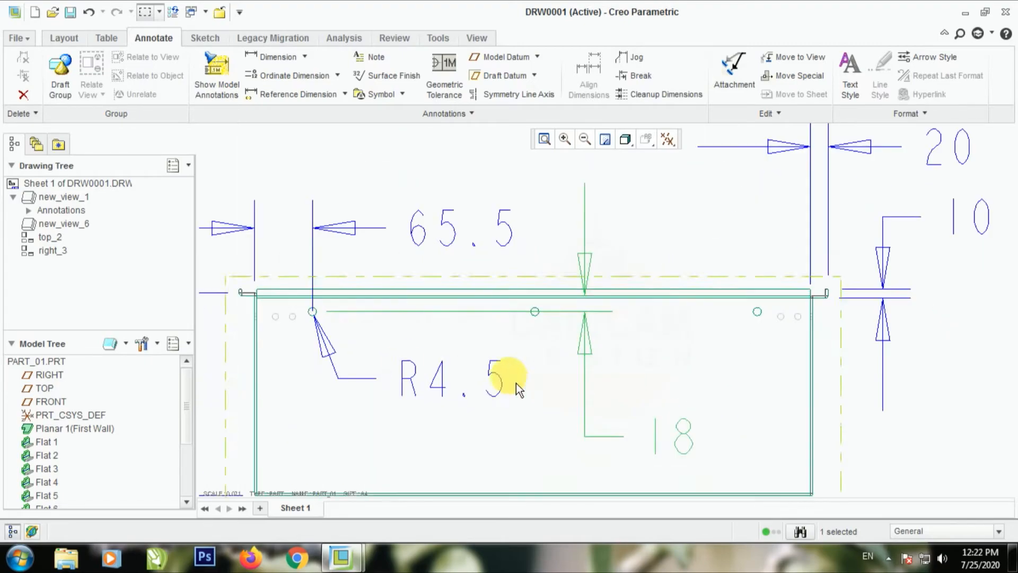
mouse_move(320, 312)
left_mouse_down()
mouse_move(542, 326)
mouse_move(530, 325)
left_mouse_up()
left_click(863, 424)
scroll(444, 388, "up", 2)
scroll(444, 388, "up", 1)
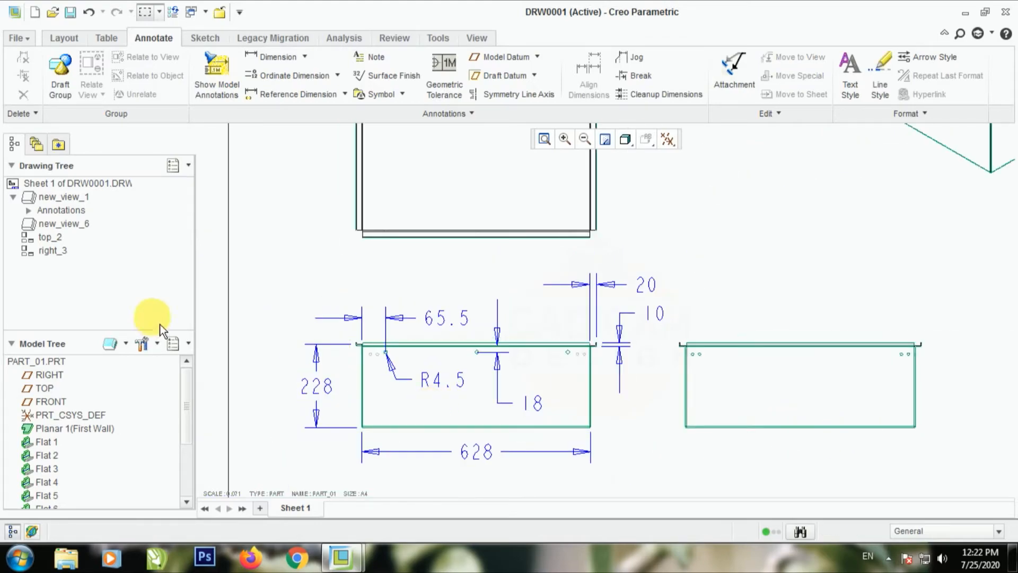
scroll(312, 257, "up", 1)
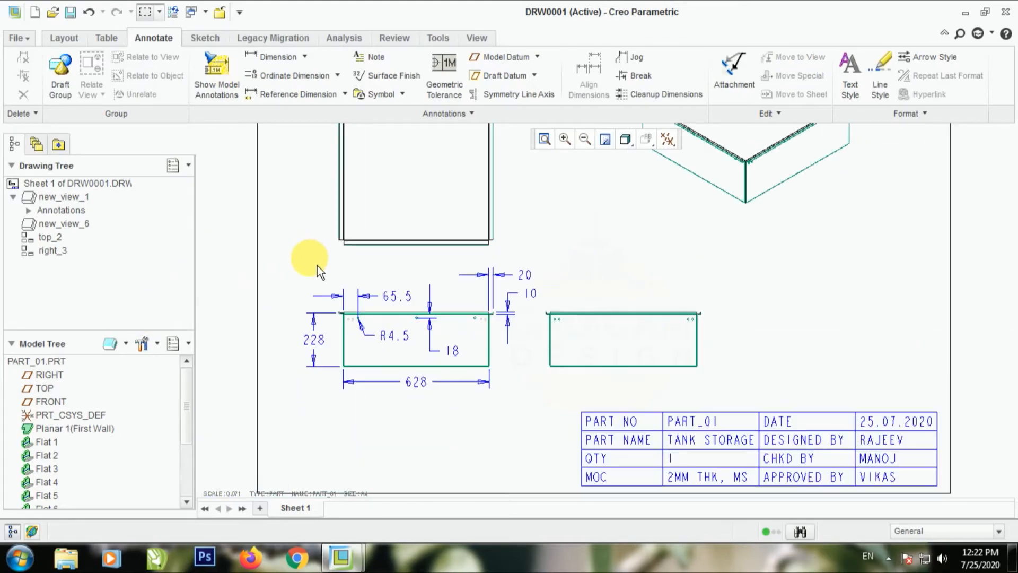
Dimension the top view's body width between its outer side walls, placing the dimension above the view
scroll(571, 332, "down", 4)
left_click(278, 57)
left_click(274, 228)
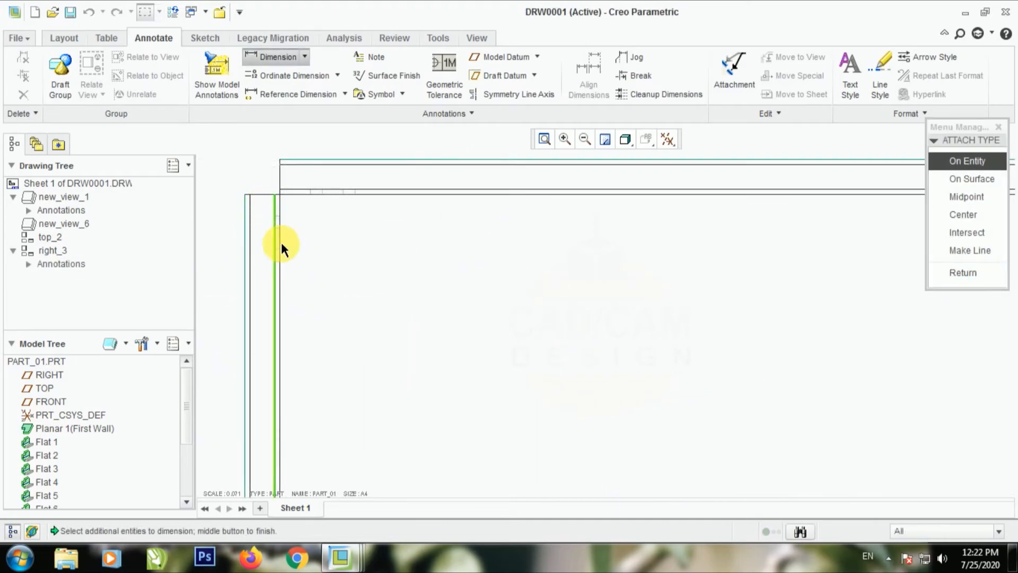
scroll(280, 243, "up", 1)
scroll(721, 223, "down", 1)
left_click(694, 289)
scroll(577, 236, "up", 1)
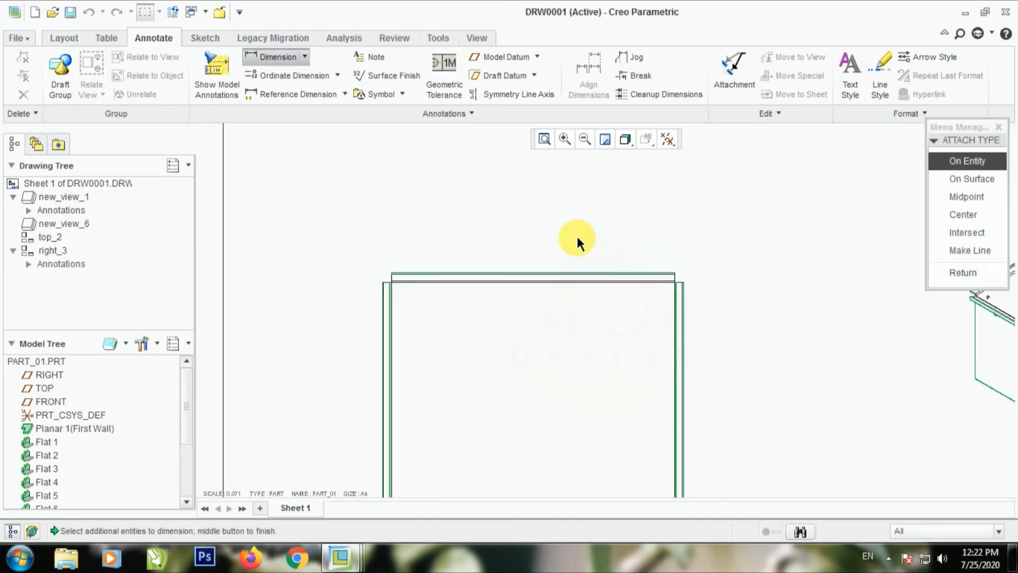
middle_click(454, 215)
Dimension the top view's body depth between its upper and lower outer walls, placing the dimension right of the view
scroll(511, 246, "up", 1)
scroll(512, 251, "down", 3)
left_click(514, 255)
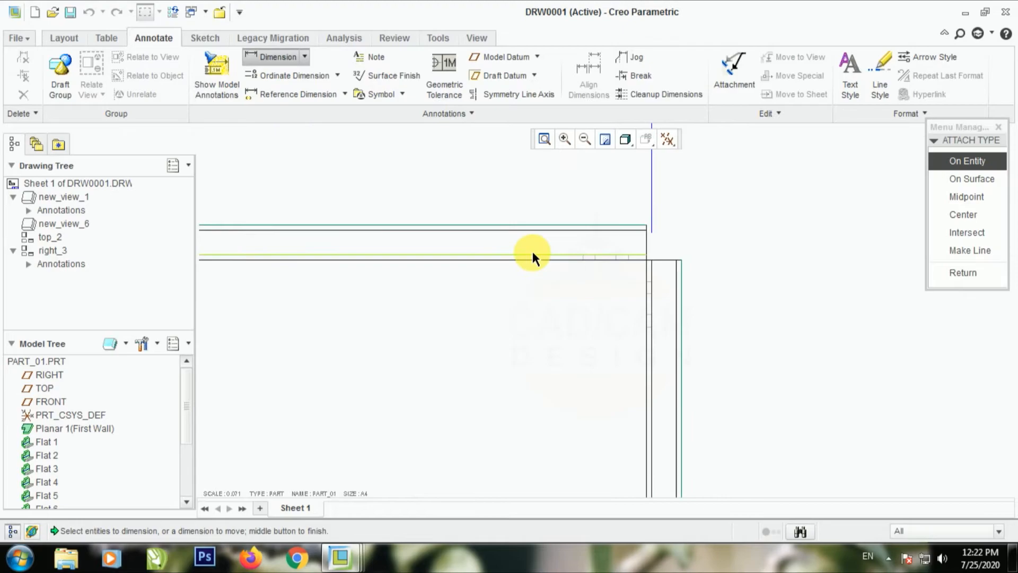
scroll(525, 239, "up", 1)
scroll(525, 458, "down", 3)
left_click(525, 451)
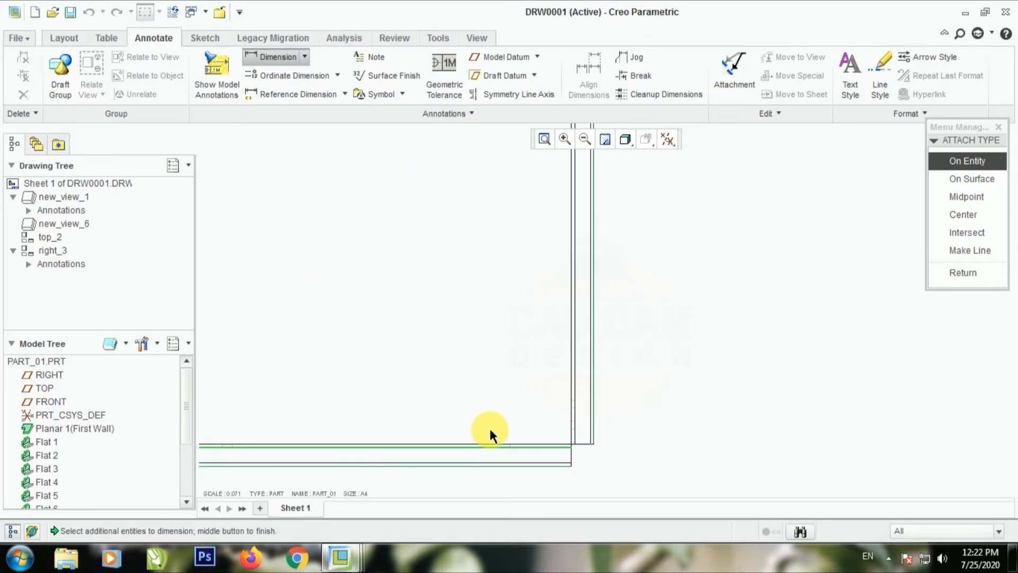
scroll(489, 425, "up", 3)
middle_click(560, 335)
middle_click(949, 300)
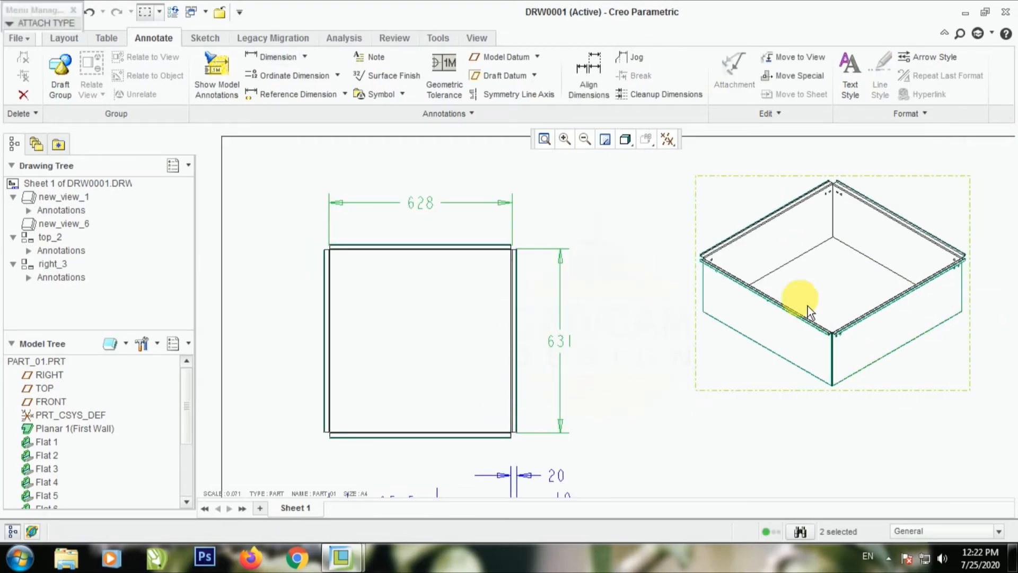
Dimension the sheet thickness of the upturned lip at the right view's upper-right corner, placing the dimension above it
scroll(537, 313, "up", 3)
scroll(636, 337, "down", 5)
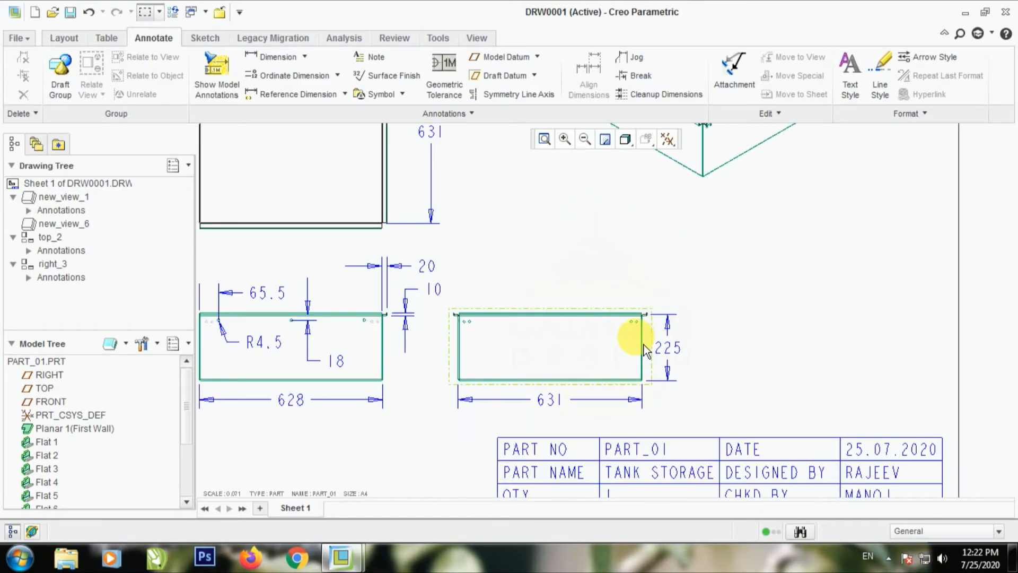
left_click(272, 61)
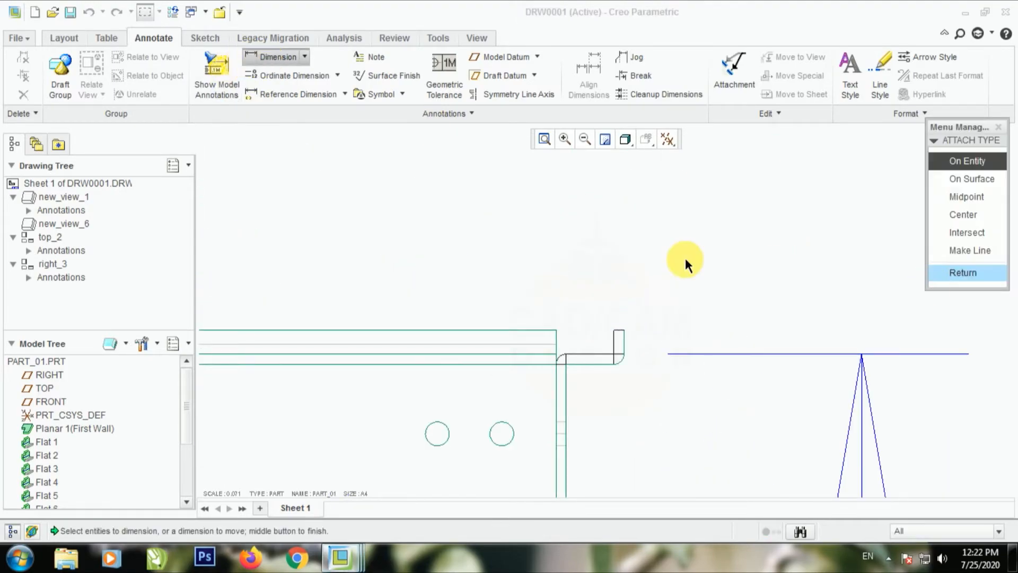
scroll(685, 256, "down", 3)
left_click(575, 398)
scroll(487, 306, "up", 3)
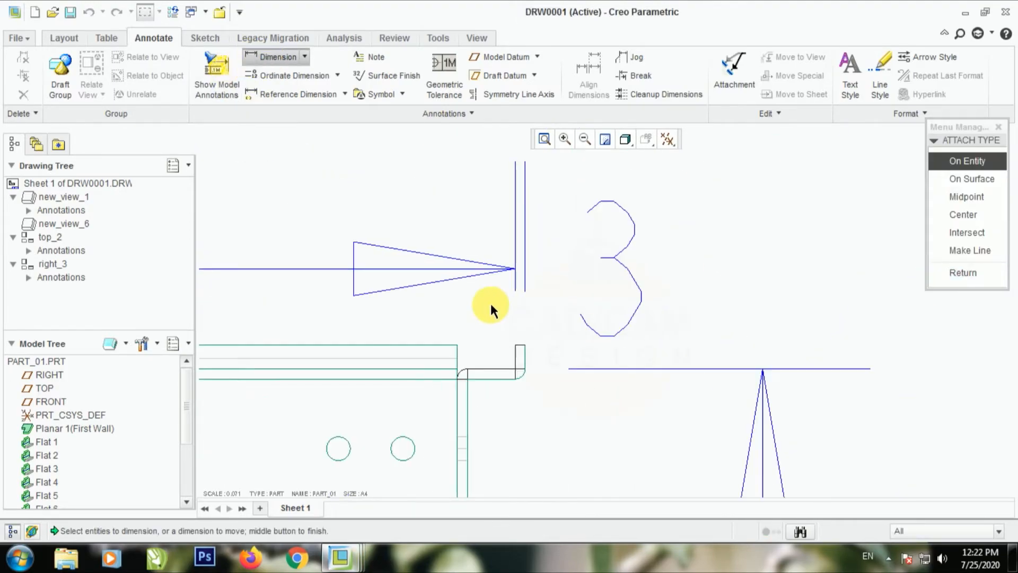
Move the lip thickness dimension higher and its text farther right so the arrows are clearly spaced
left_click(954, 271)
scroll(683, 249, "up", 2)
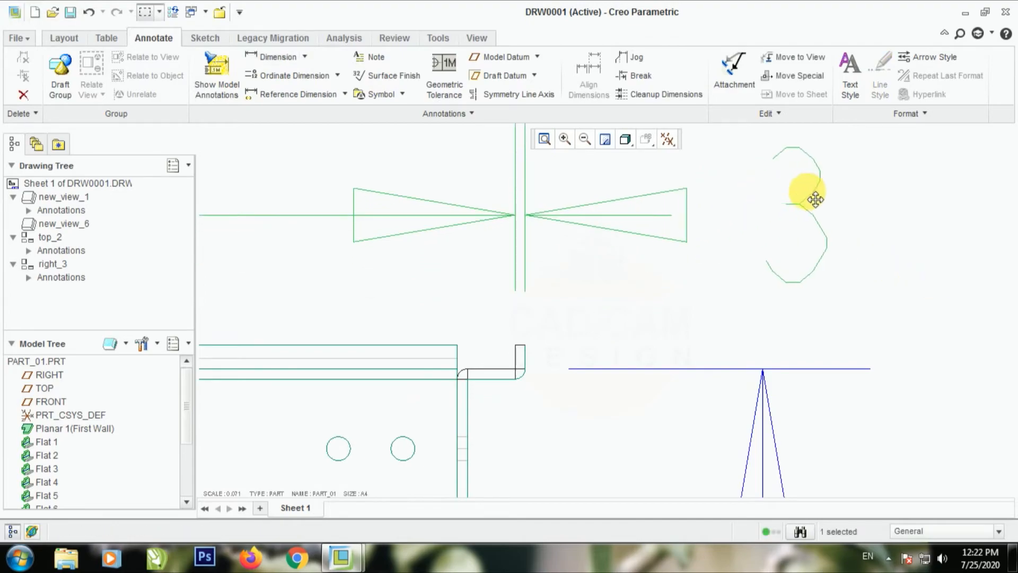
left_click(703, 242)
scroll(565, 288, "up", 8)
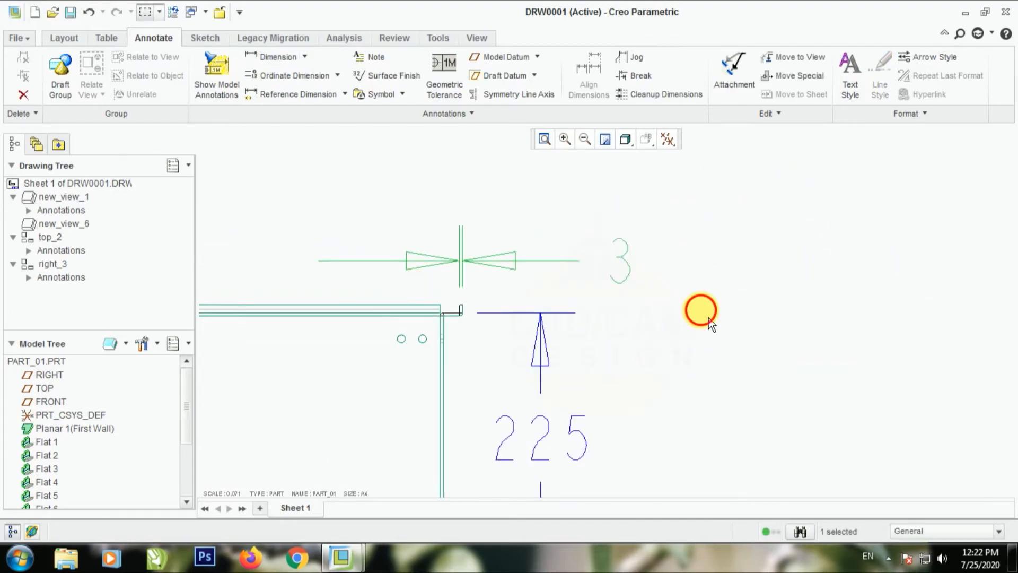
scroll(433, 372, "down", 3)
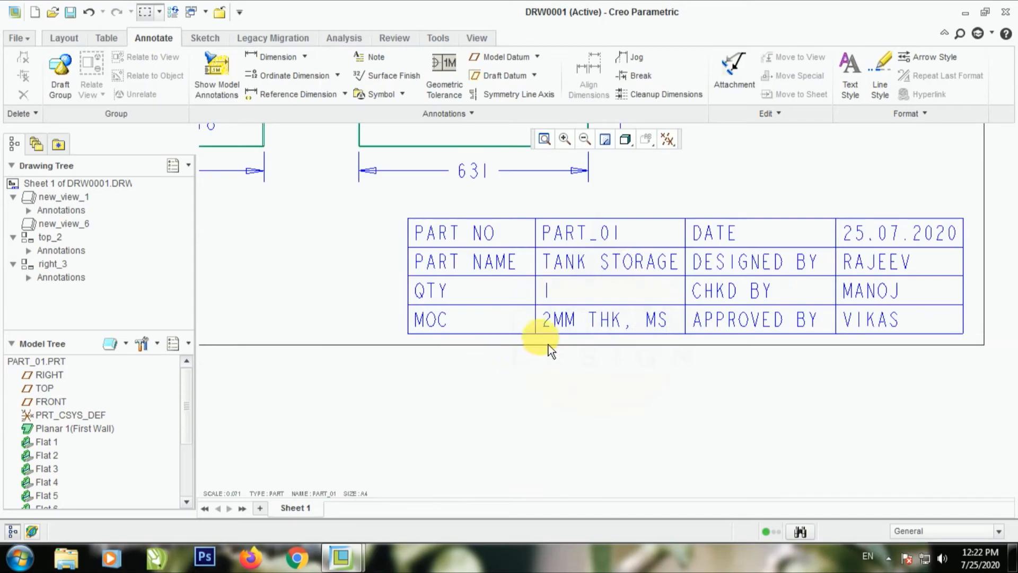
Change the title block's MOC entry to 3MM THK, MS
double_click(555, 332)
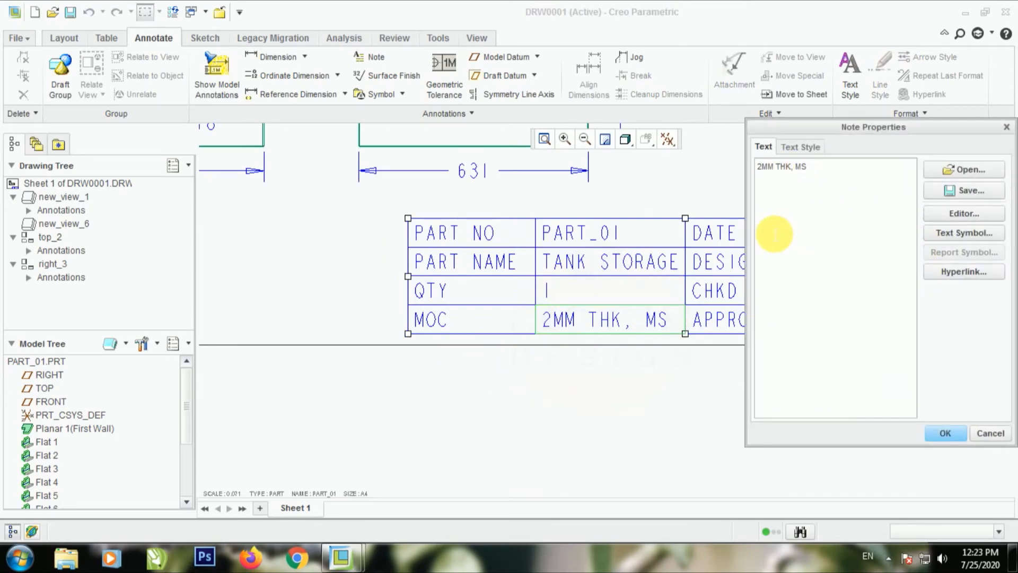
key("BackSpace")
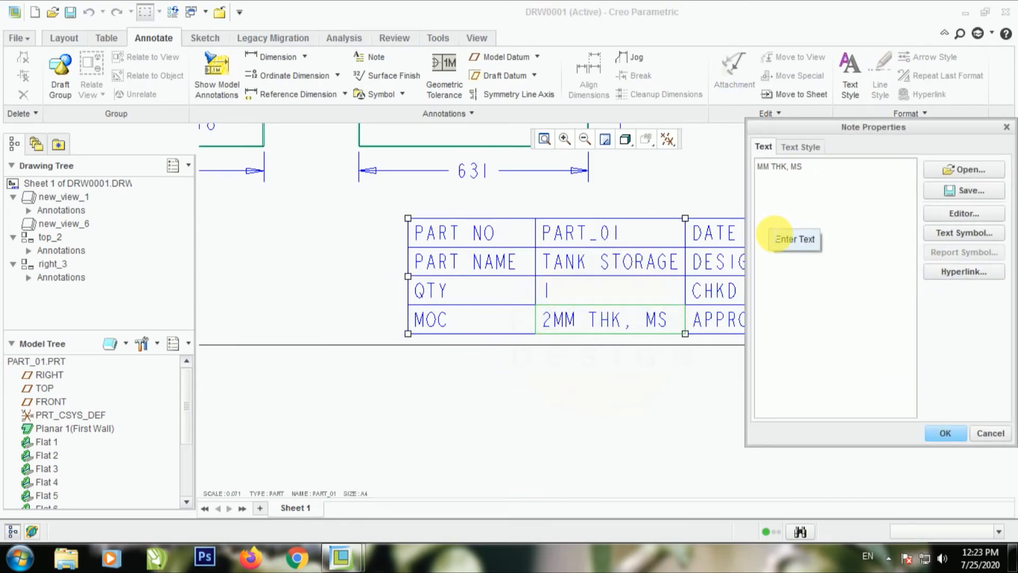
type("3")
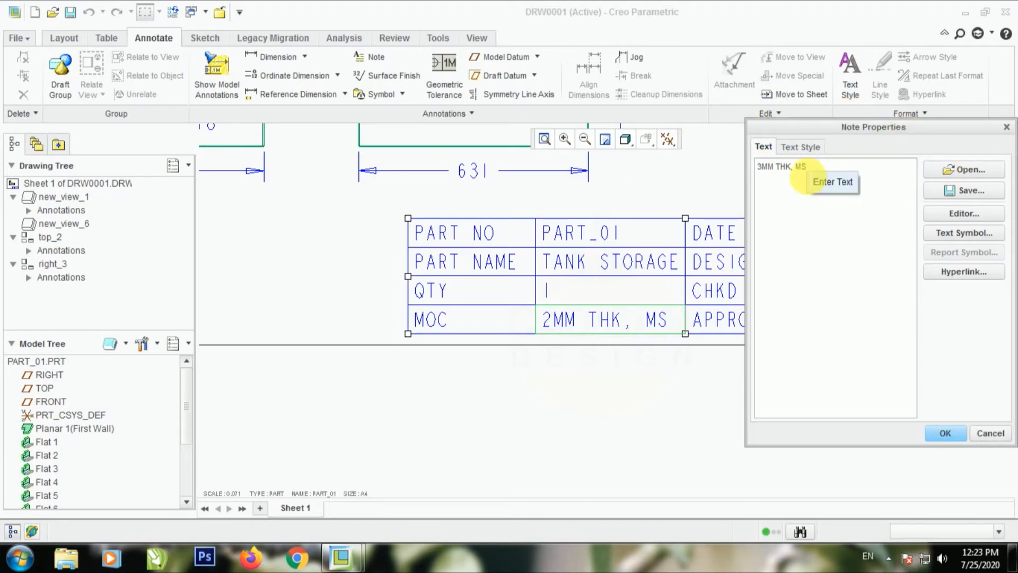
left_click(946, 433)
Look over the completed sheet, checking the dimensioned views and the title block entries
scroll(689, 446, "down", 5)
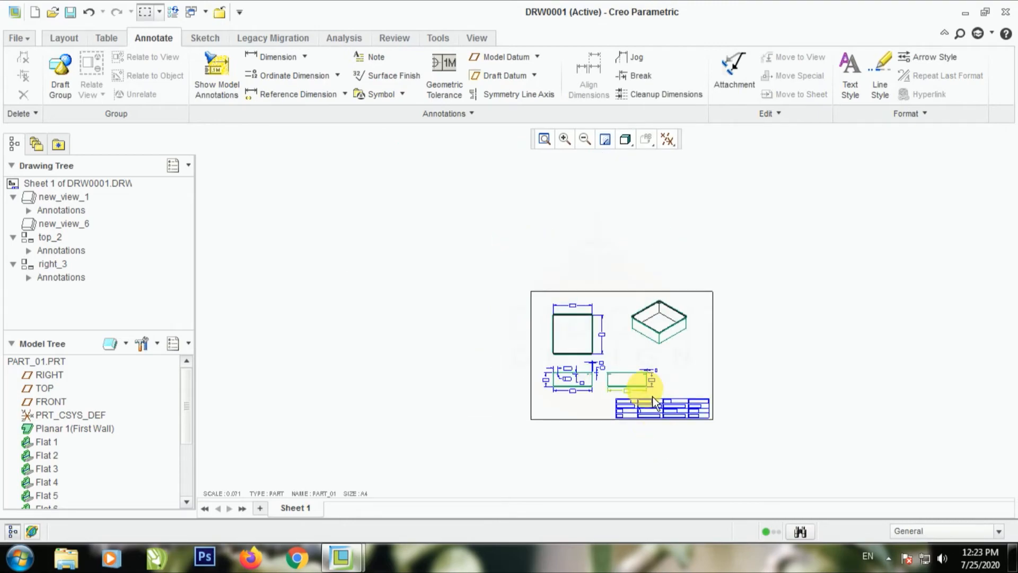
scroll(652, 398, "up", 5)
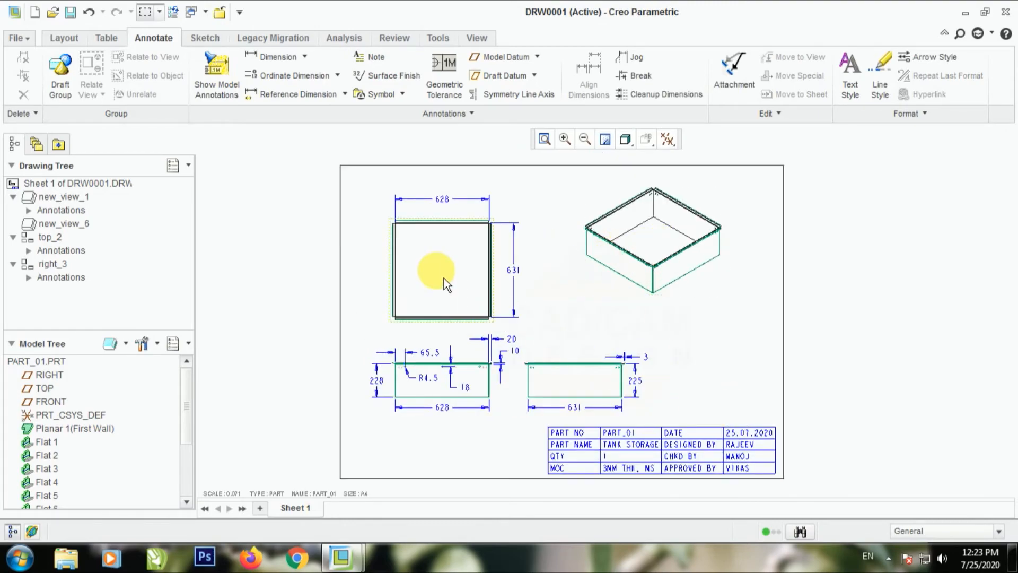
scroll(567, 390, "down", 3)
left_click(567, 390)
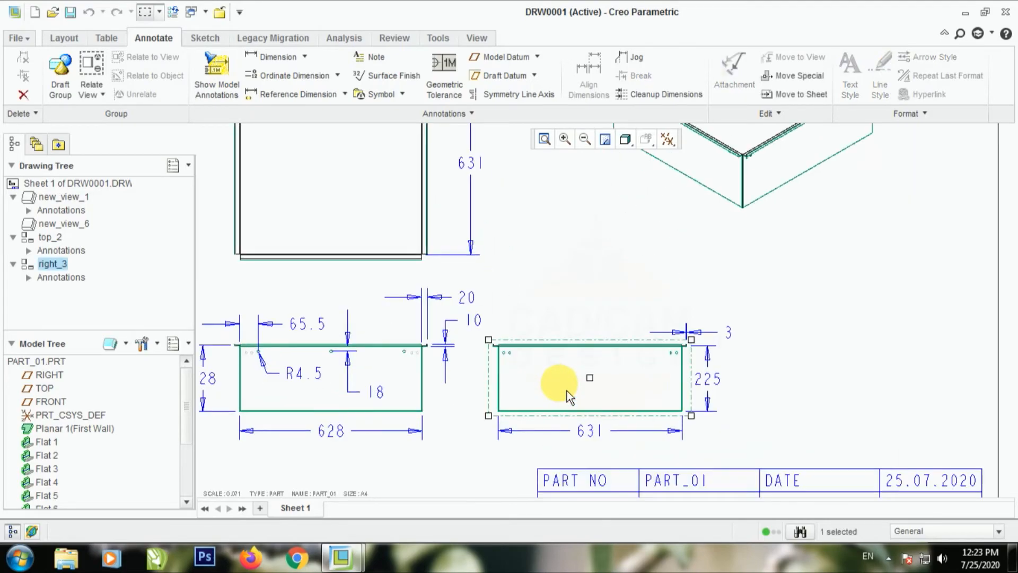
left_click(605, 300)
scroll(583, 361, "up", 3)
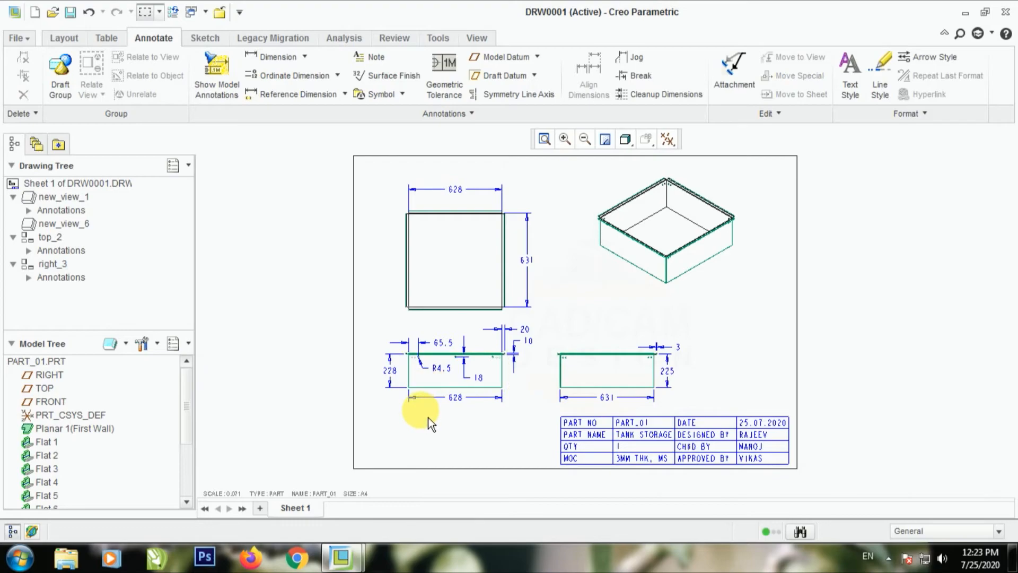
scroll(822, 454, "down", 3)
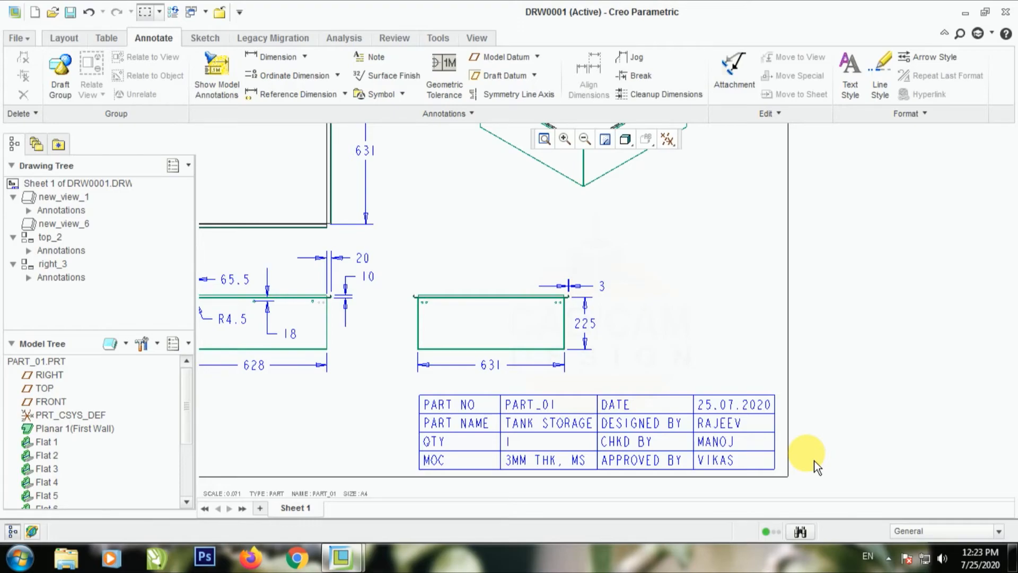
scroll(813, 460, "up", 3)
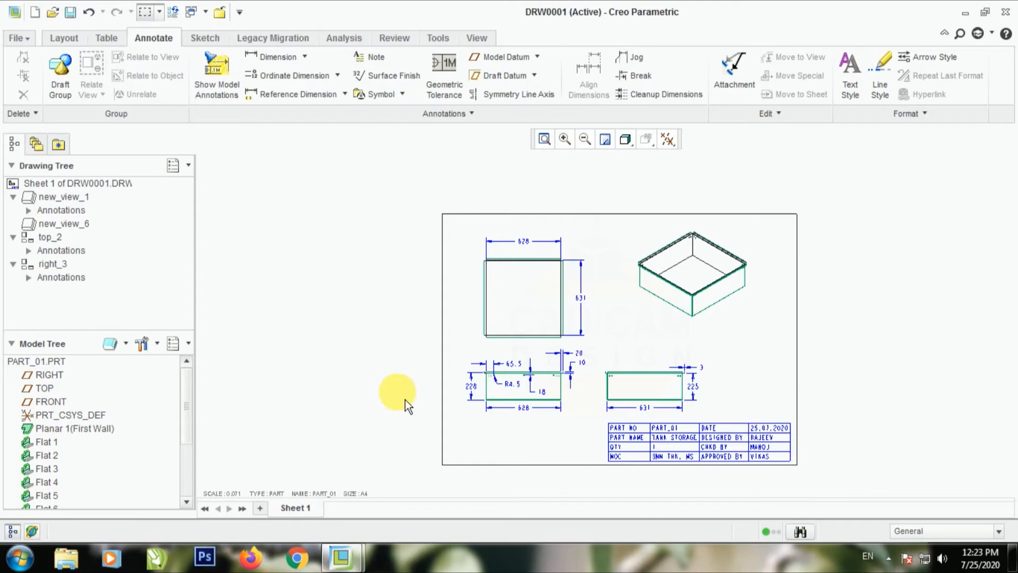
Export the drawing as a PDF copy named drw0001 in grayscale at 300 dpi, opening it in Acrobat Reader
left_click(17, 38)
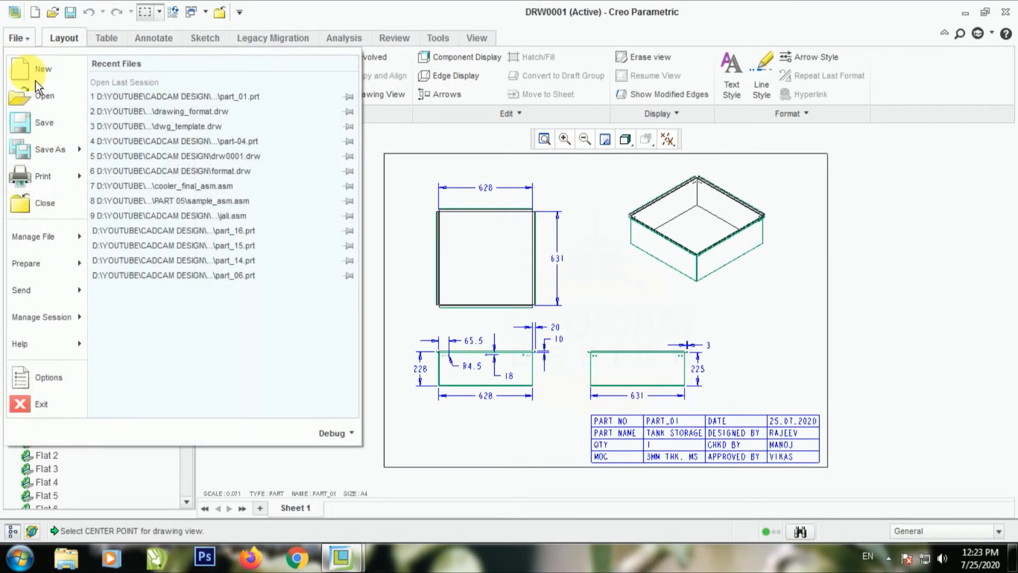
left_click(47, 149)
left_click(360, 424)
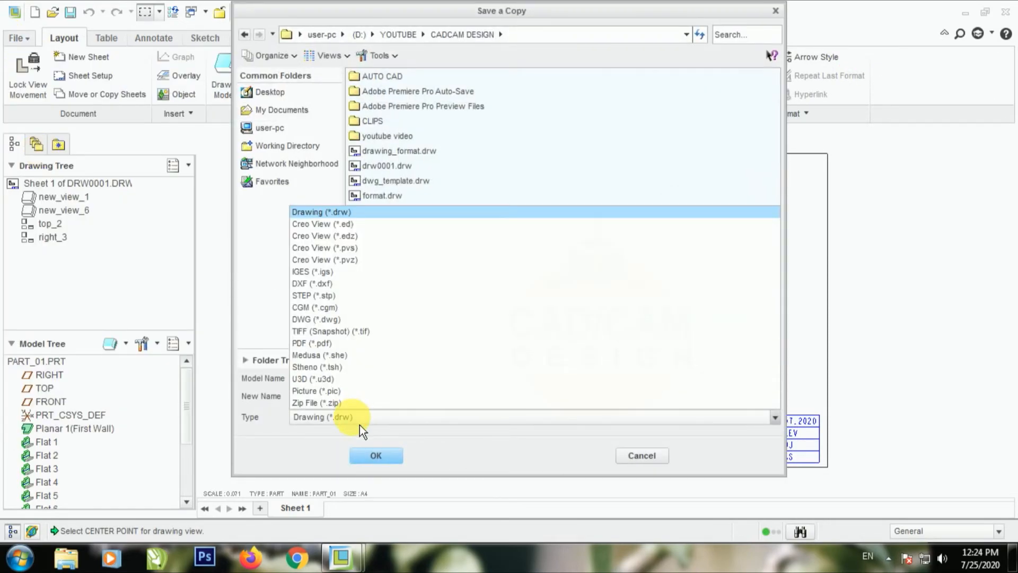
left_click(334, 348)
left_click(371, 456)
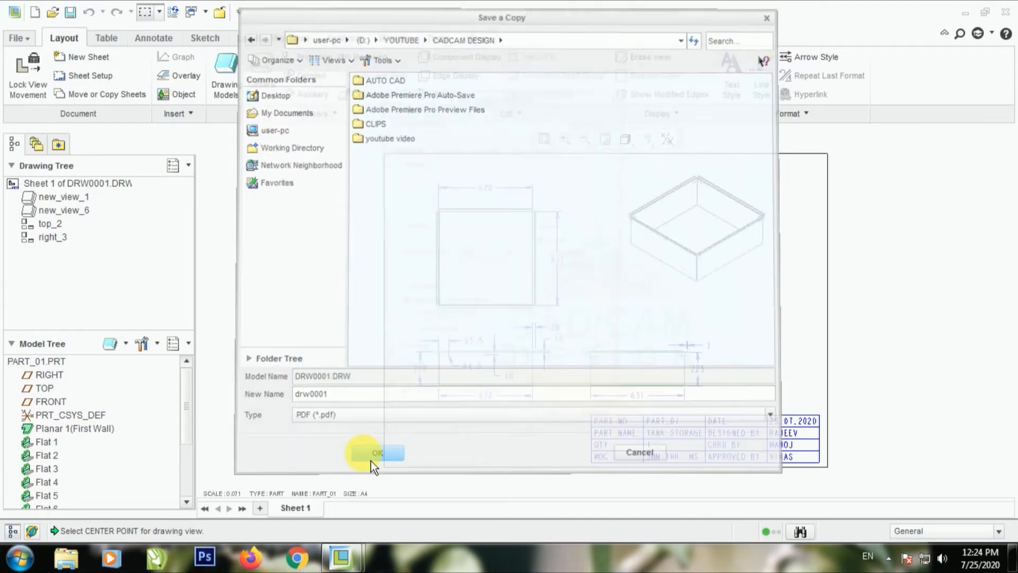
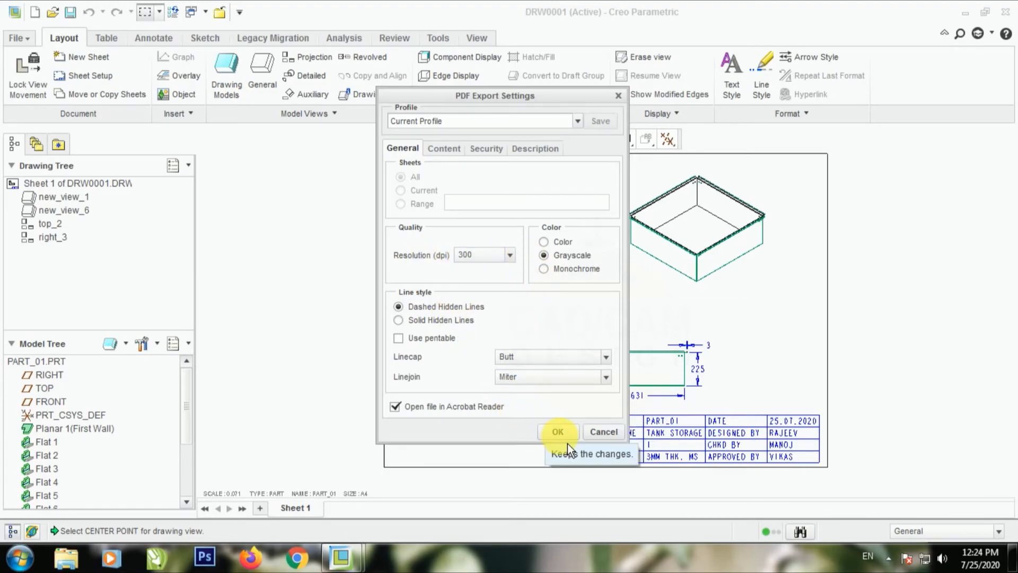
left_click(557, 431)
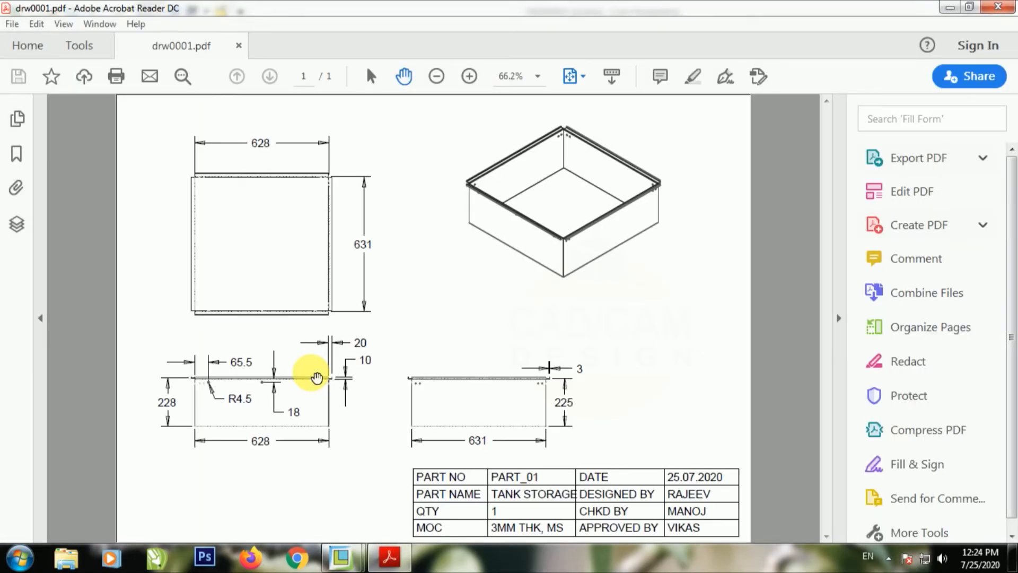
Examine the exported PDF's top and front views up close, including line weights, hidden lines, holes and dimension text
left_click(839, 321)
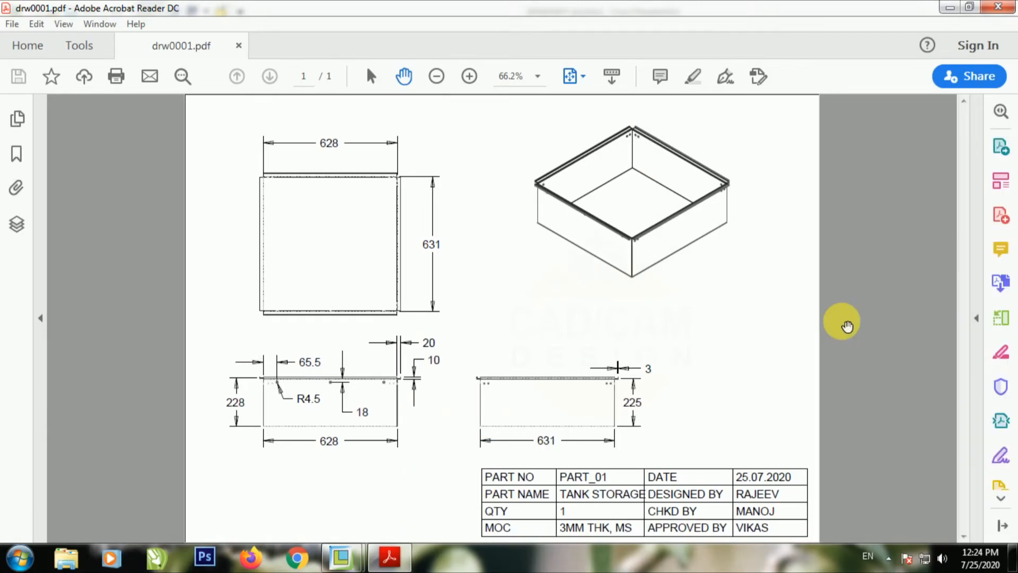
left_click(467, 76)
left_click(468, 77)
left_click(468, 76)
left_click(468, 76)
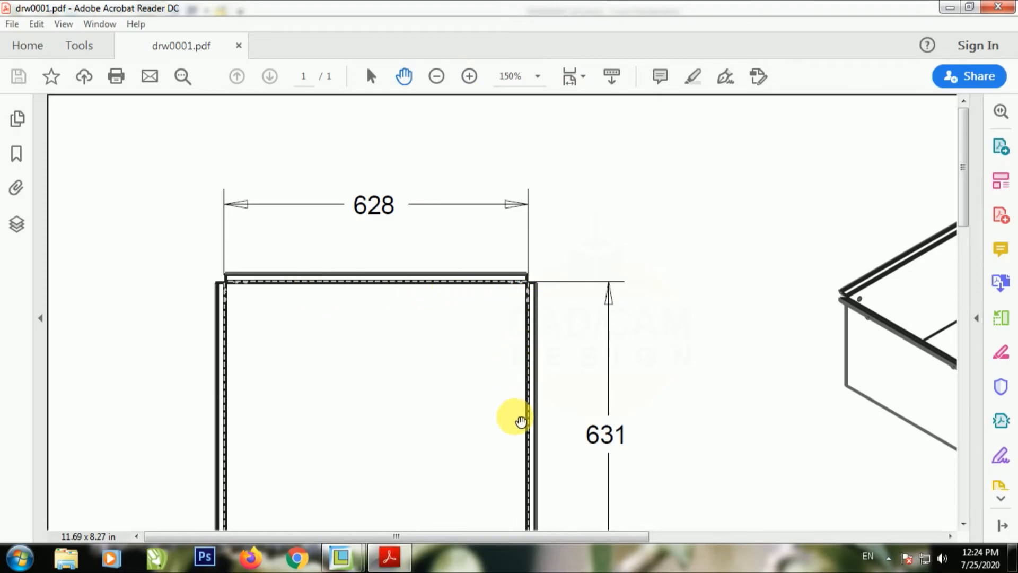
left_click_drag(481, 472, 488, 257)
left_click_drag(411, 452, 406, 229)
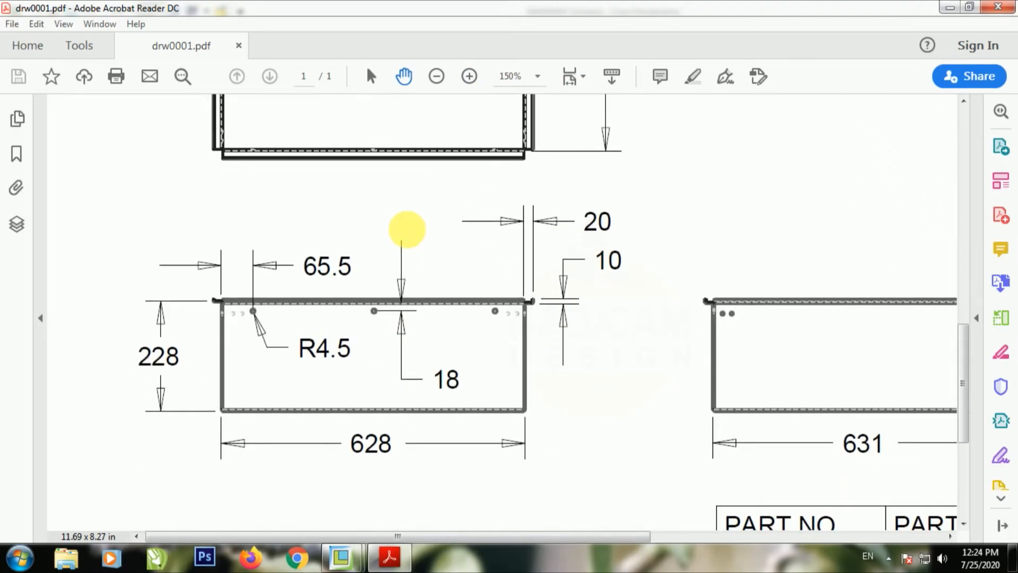
left_click(472, 77)
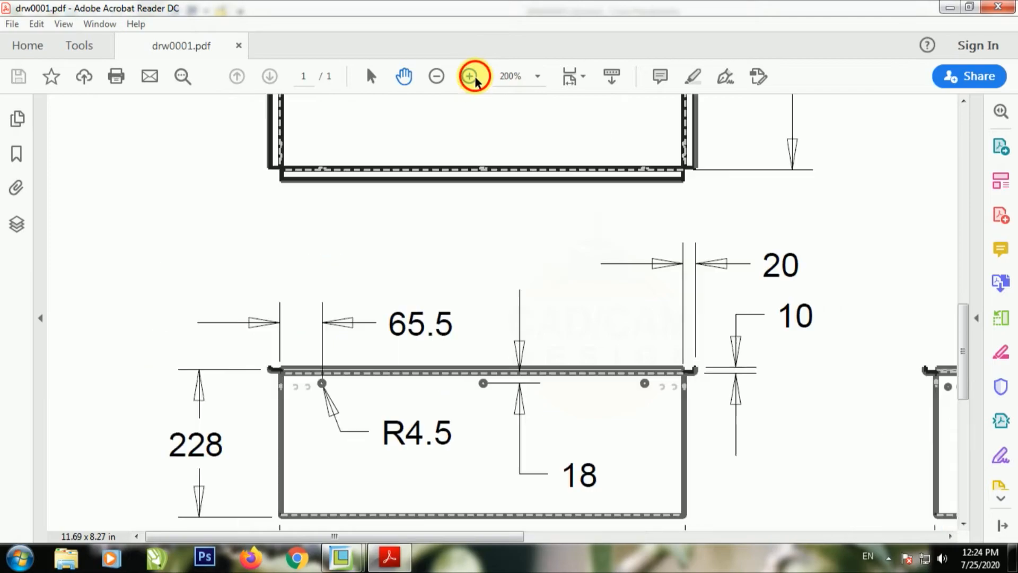
left_click(472, 77)
left_click(472, 78)
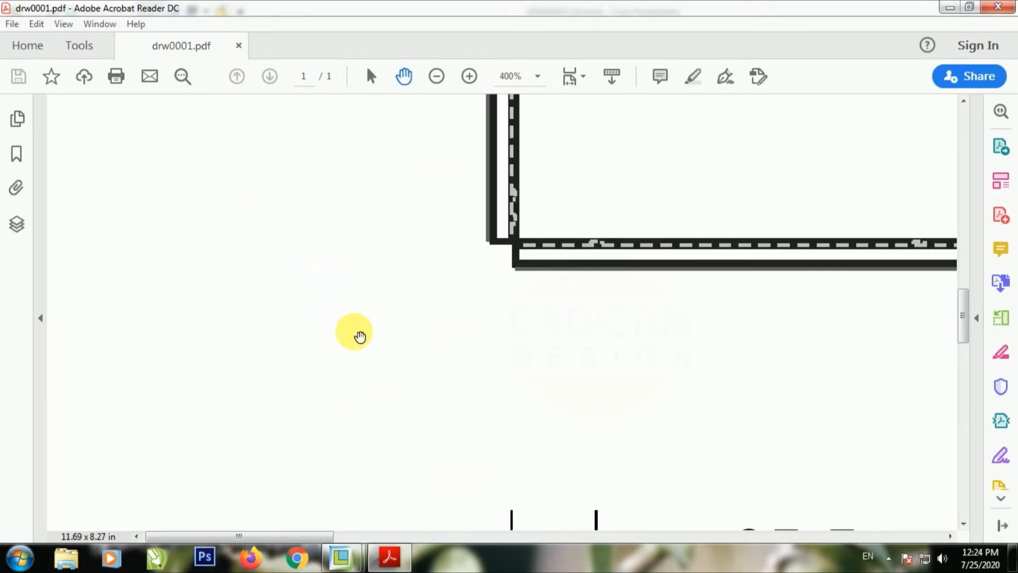
mouse_move(357, 337)
left_mouse_down()
mouse_move(287, 275)
mouse_move(321, 253)
mouse_move(272, 300)
mouse_move(221, 150)
mouse_move(63, 109)
mouse_move(157, 110)
left_mouse_up()
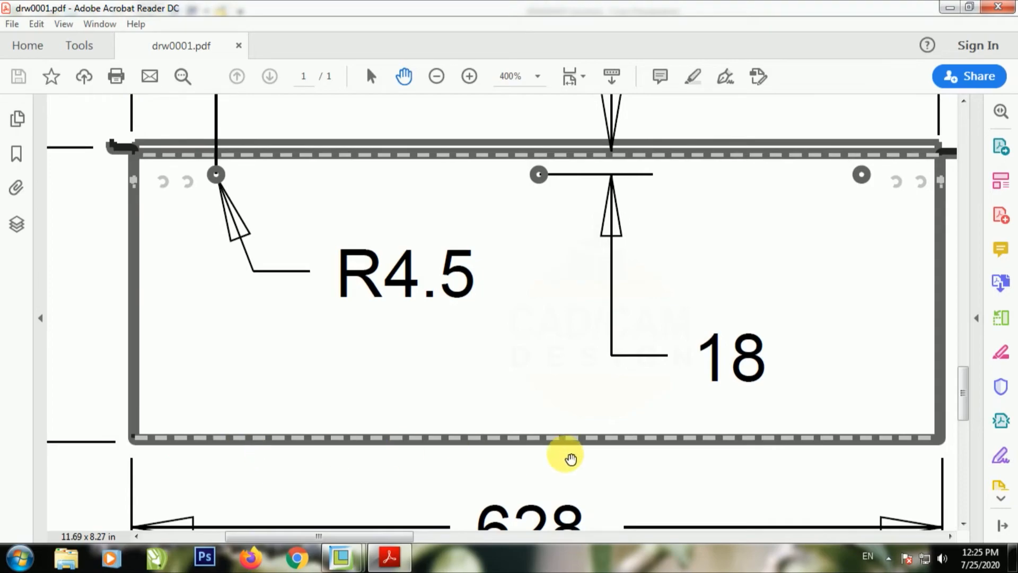
mouse_move(461, 320)
left_mouse_down()
mouse_move(442, 372)
mouse_move(309, 250)
mouse_move(443, 195)
mouse_move(57, 138)
mouse_move(175, 270)
mouse_move(602, 402)
mouse_move(636, 423)
left_mouse_up()
Check the PDF's right view, title block and full-page layout, and close the PDF to return to Creo Parametric
left_click(437, 77)
left_click(436, 76)
left_click(436, 77)
left_click(437, 76)
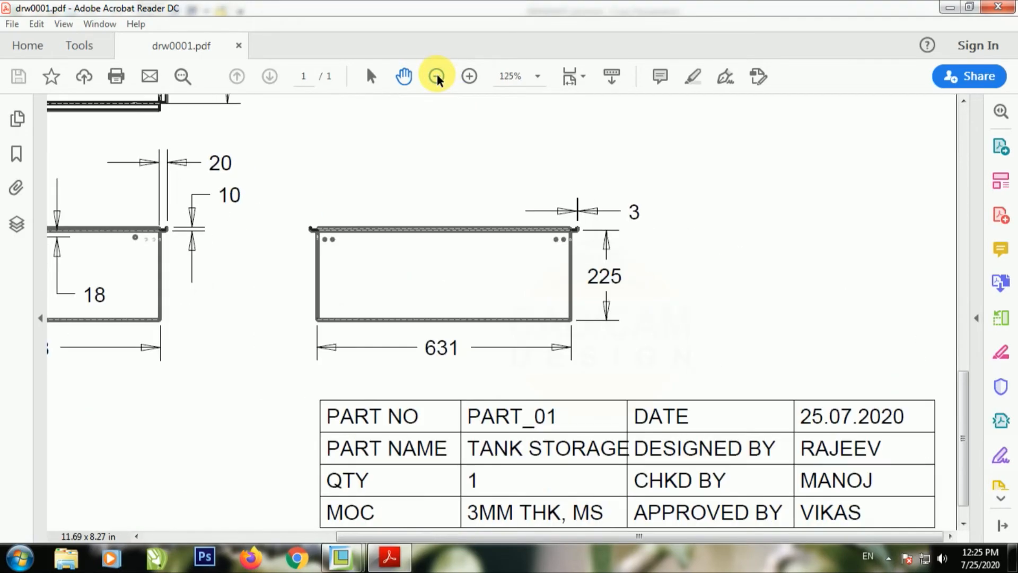
left_click(436, 76)
left_click(436, 76)
left_click(437, 77)
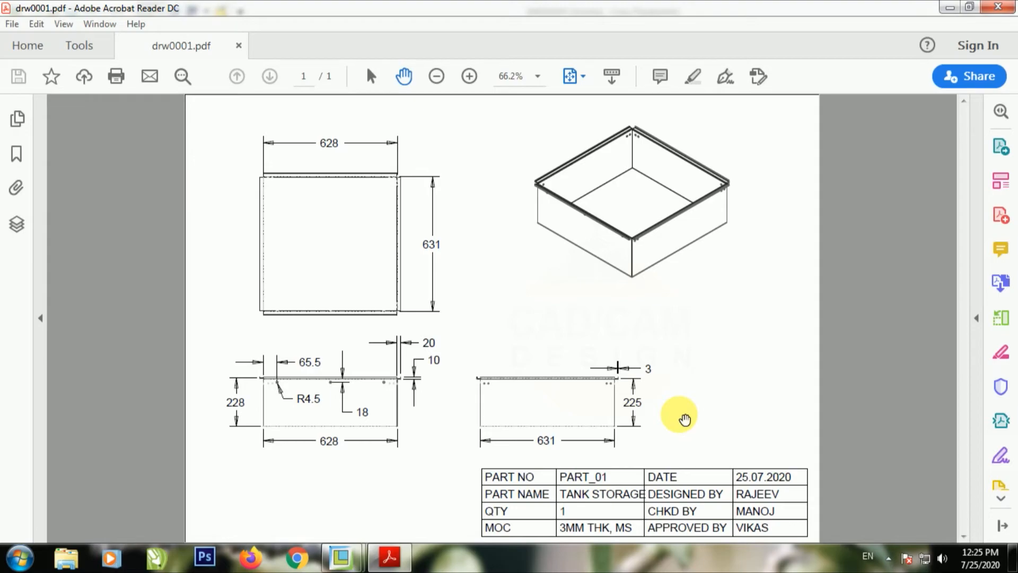
left_click(998, 6)
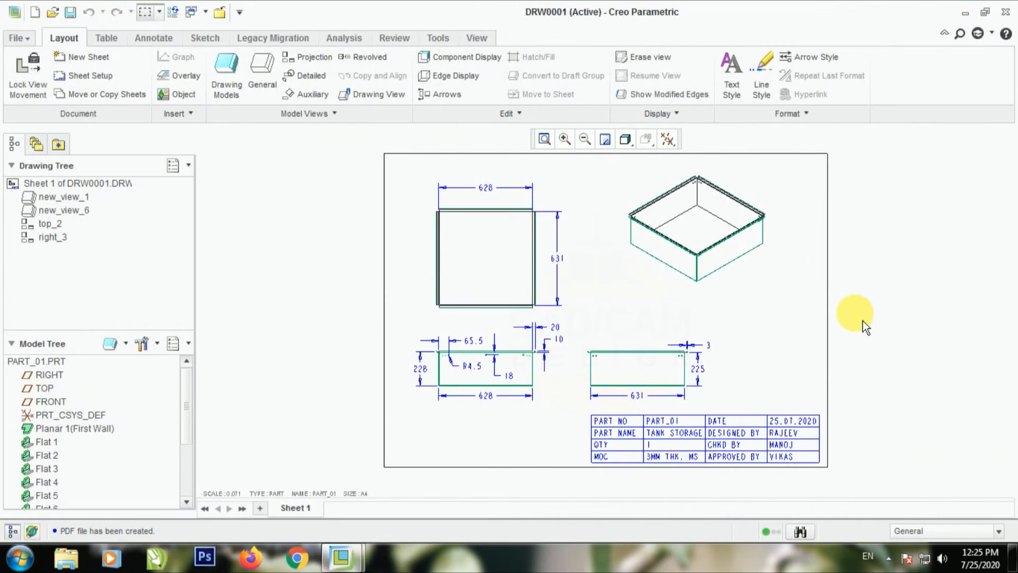
left_click(500, 269)
right_click(500, 269)
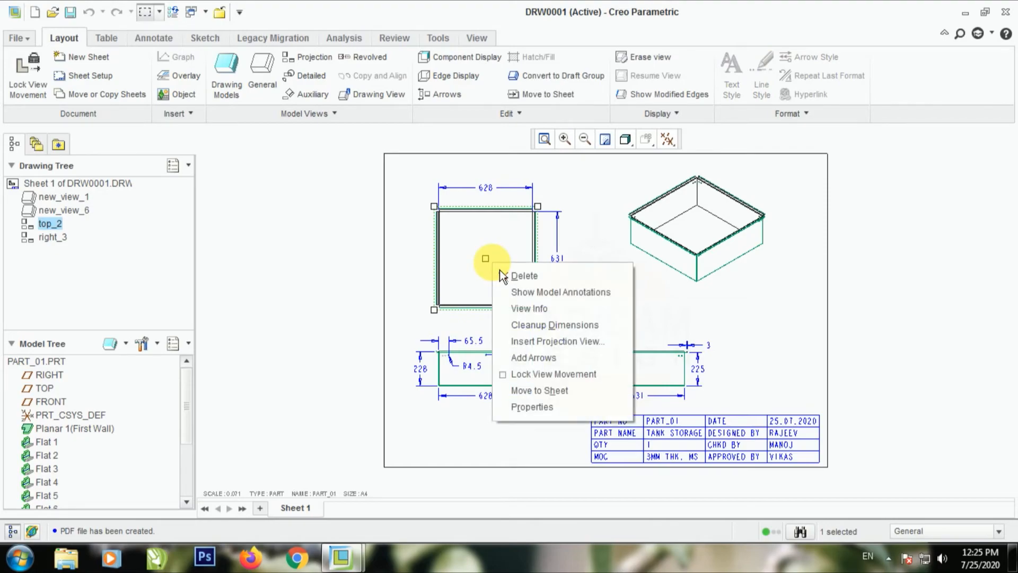
left_click(562, 298)
left_click(926, 343)
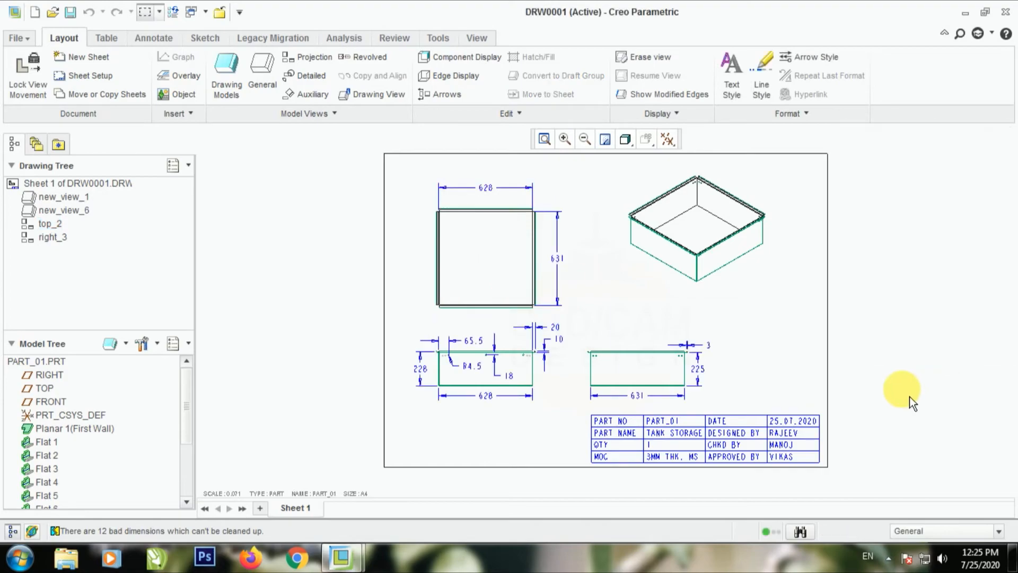
Delete all dimensions from the front view, keeping the view itself
scroll(514, 420, "down", 2)
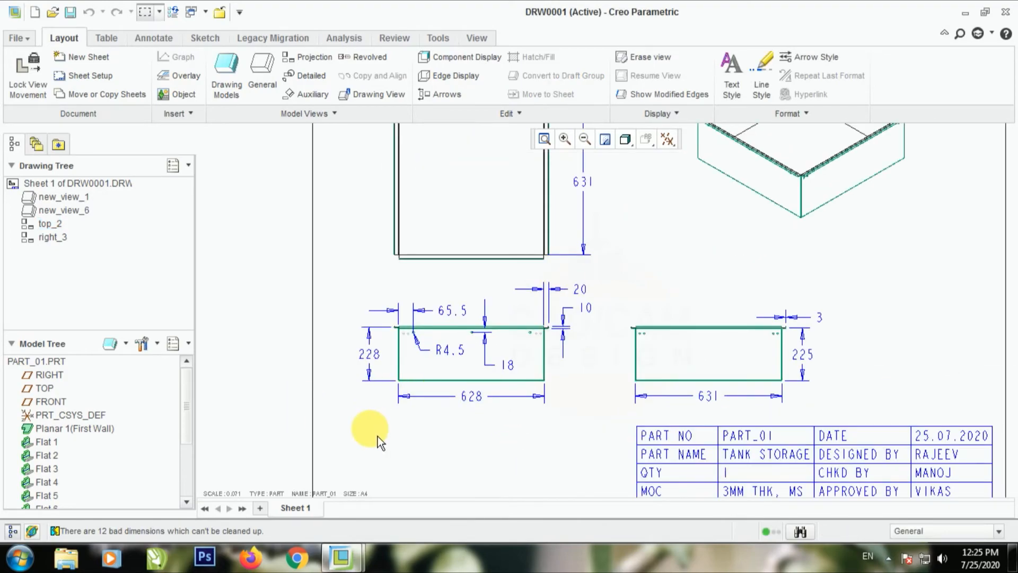
left_click(414, 339)
key("Delete")
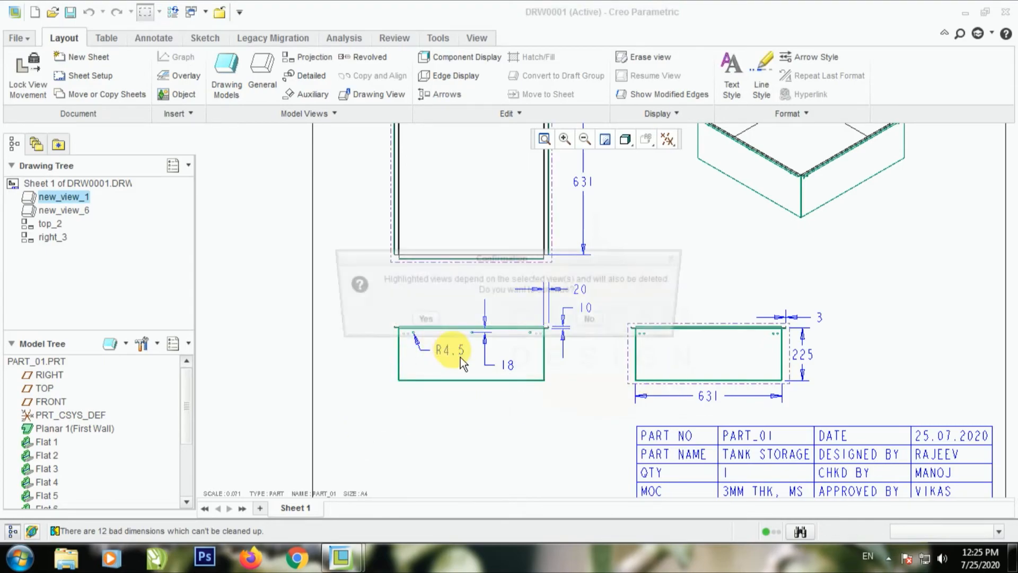
key("Escape")
left_click(454, 350)
key("Delete")
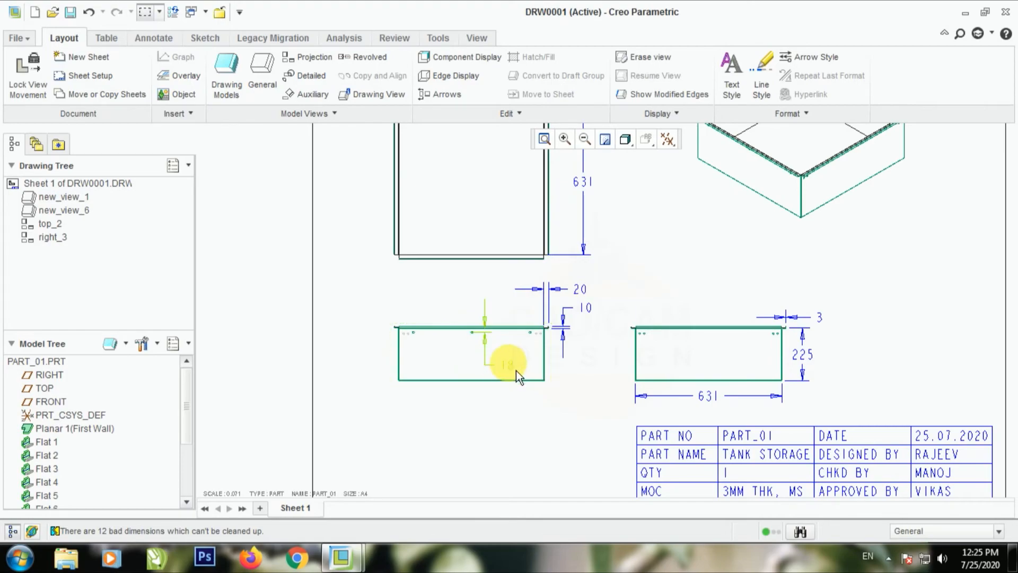
key("Delete")
left_click(583, 317)
key("Delete")
left_click(581, 297)
key("Delete")
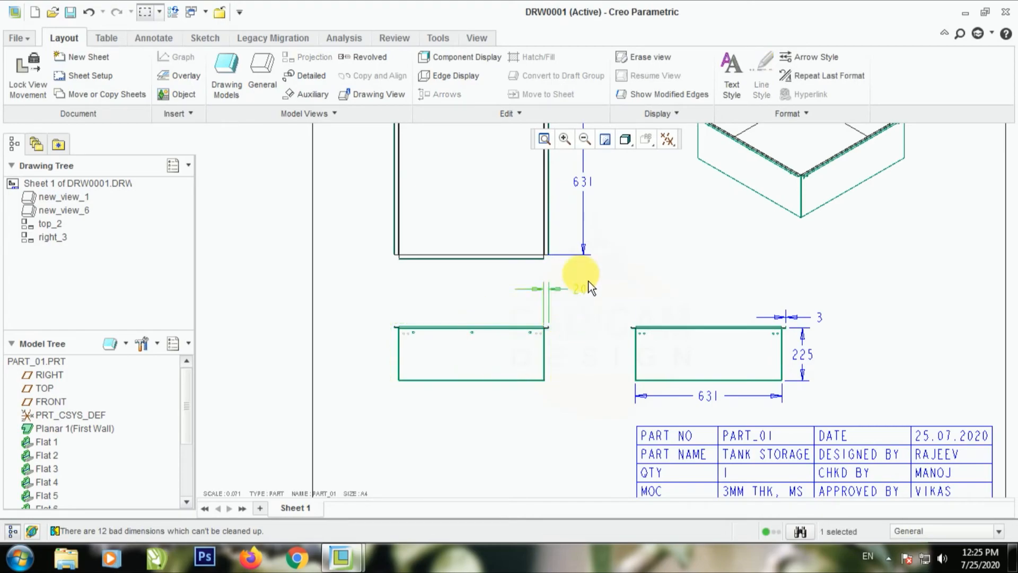
Delete the remaining dimensions from the top and right views
left_click(583, 186)
key("Delete")
left_click(803, 354)
key("Delete")
left_click(811, 318)
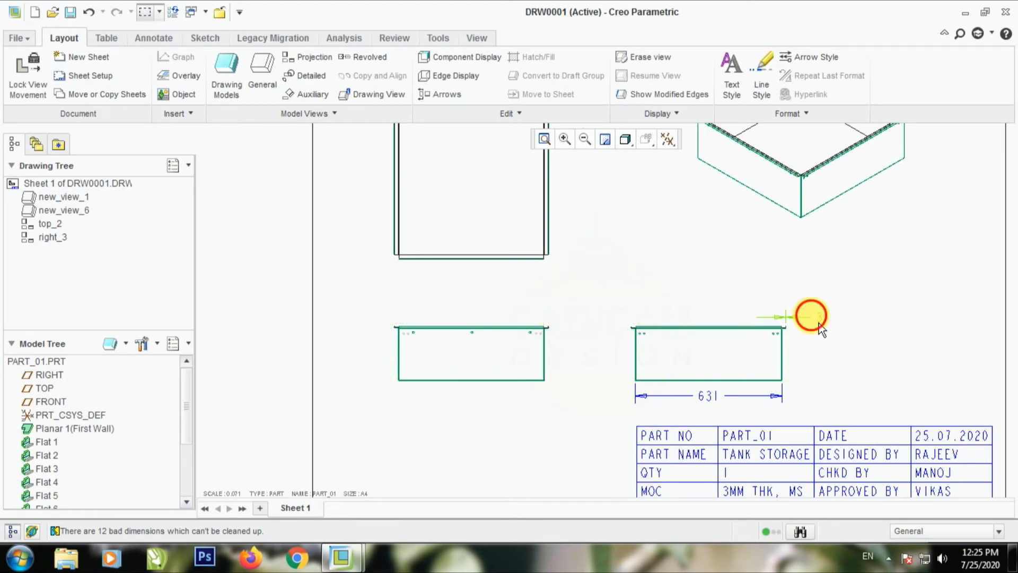
key("Delete")
left_click(712, 390)
key("Delete")
scroll(580, 440, "up", 4)
scroll(545, 358, "down", 2)
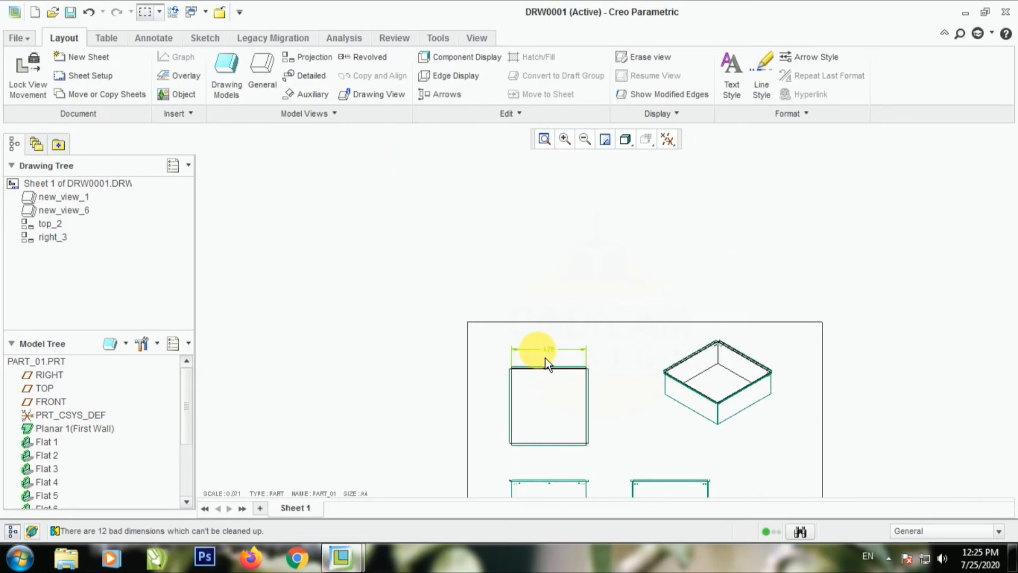
left_click(549, 349)
key("Delete")
Open Show Model Annotations for the top view to preview its available dimensions
left_click(571, 404)
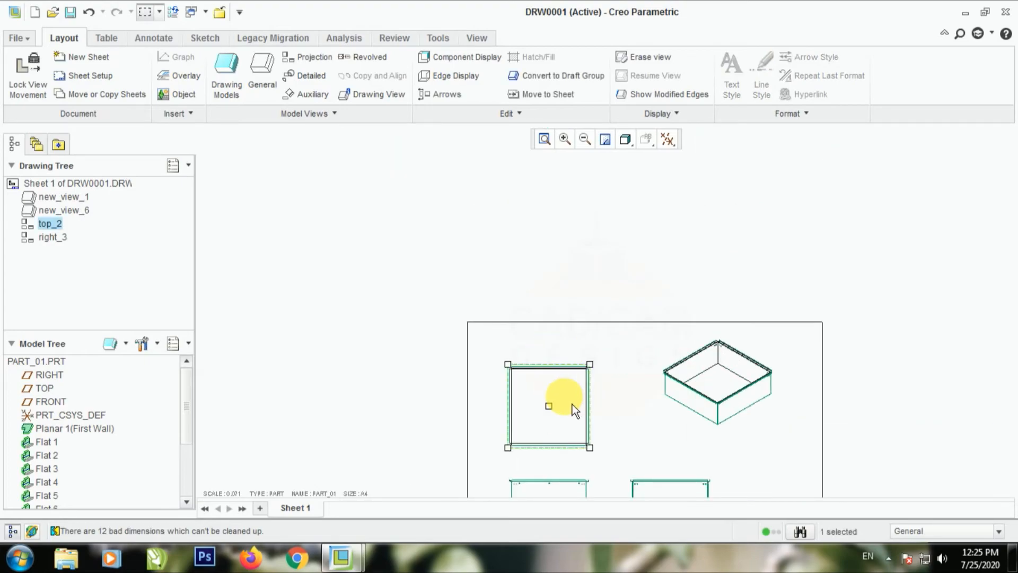
scroll(525, 374, "up", 2)
scroll(508, 367, "down", 3)
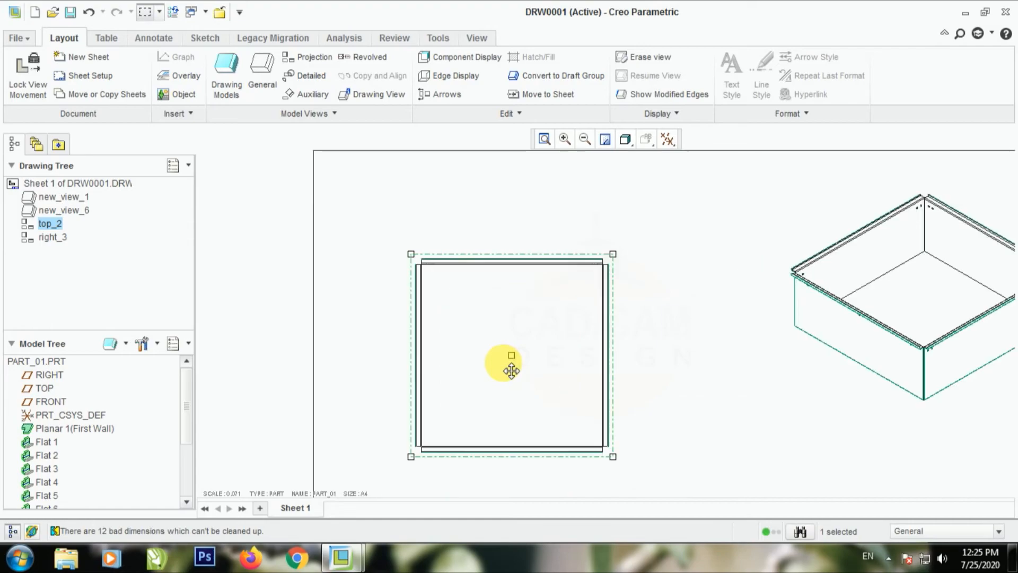
right_click(493, 319)
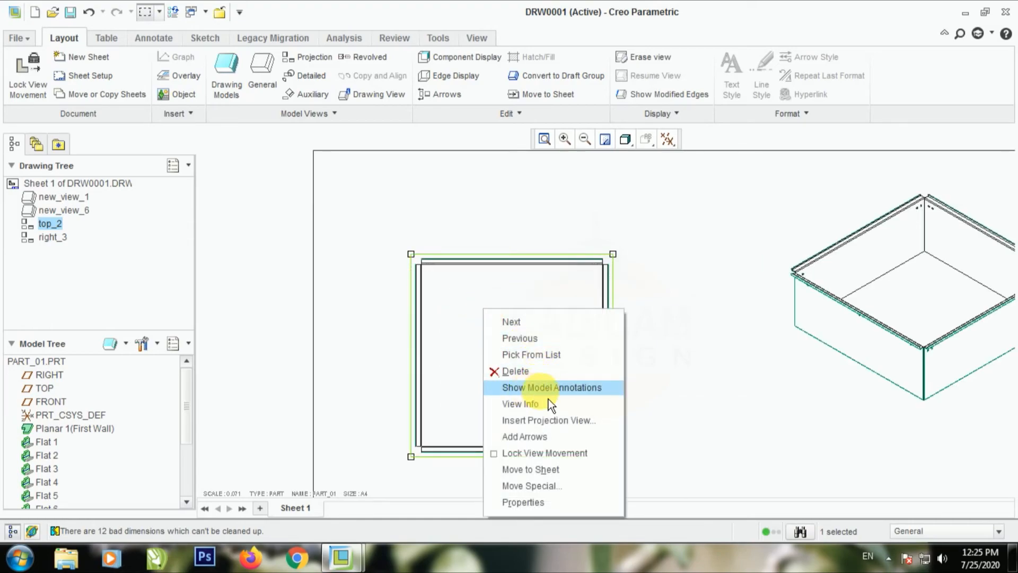
left_click(570, 387)
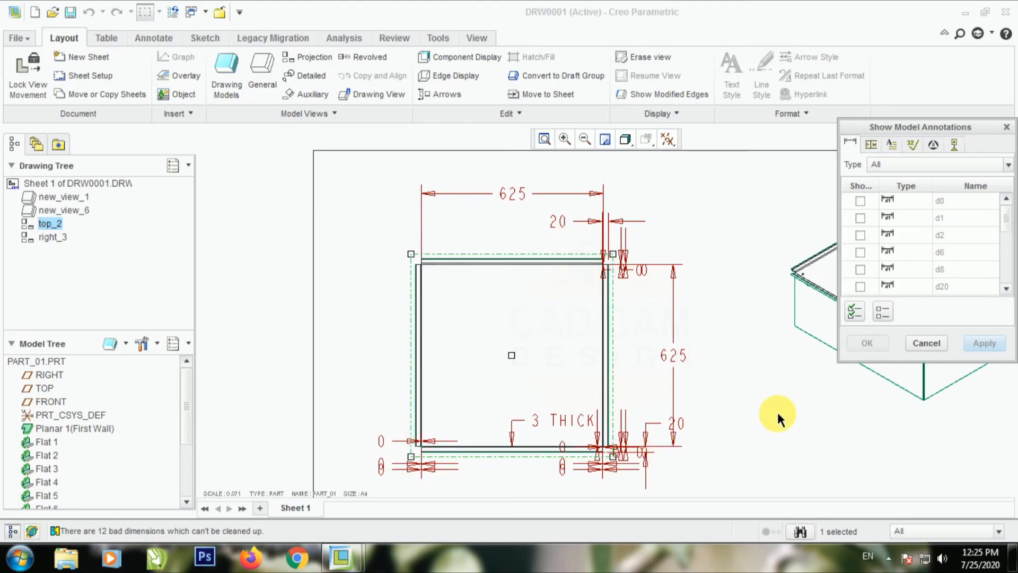
mouse_move(546, 385)
middle_mouse_down()
mouse_move(537, 440)
mouse_move(530, 436)
middle_mouse_up()
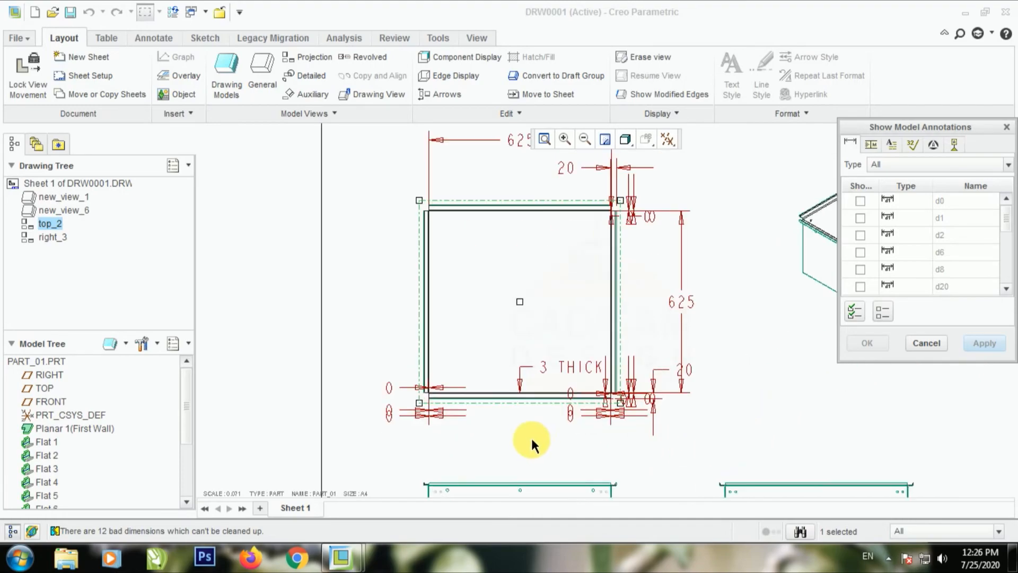
scroll(529, 432, "down", 2)
scroll(564, 280, "up", 4)
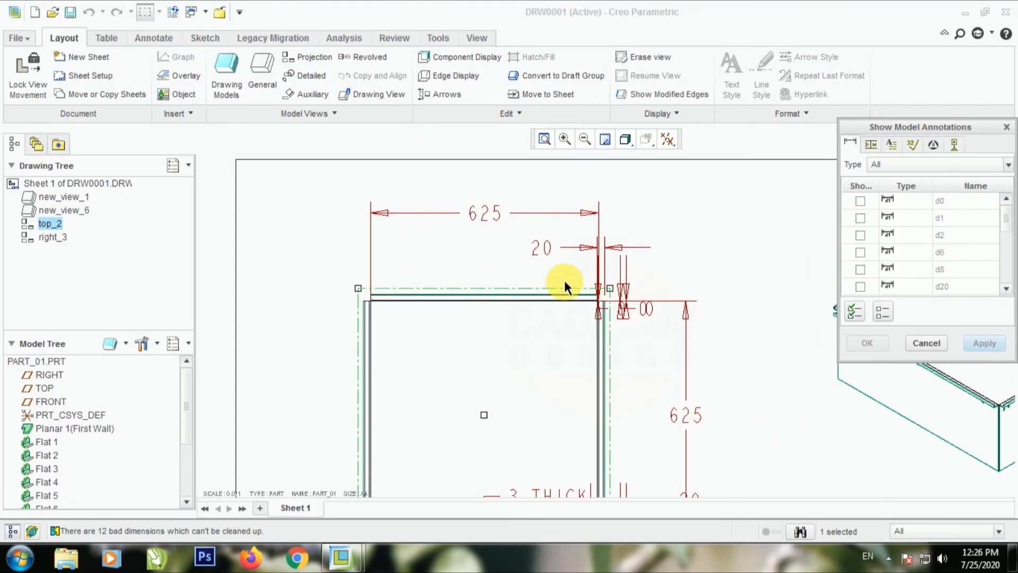
Keep the top view's two 625 dimensions, both 20 flange dimensions and the 3 THICK dimension, apply them and close the annotation selection
left_click(487, 208)
left_click(695, 415)
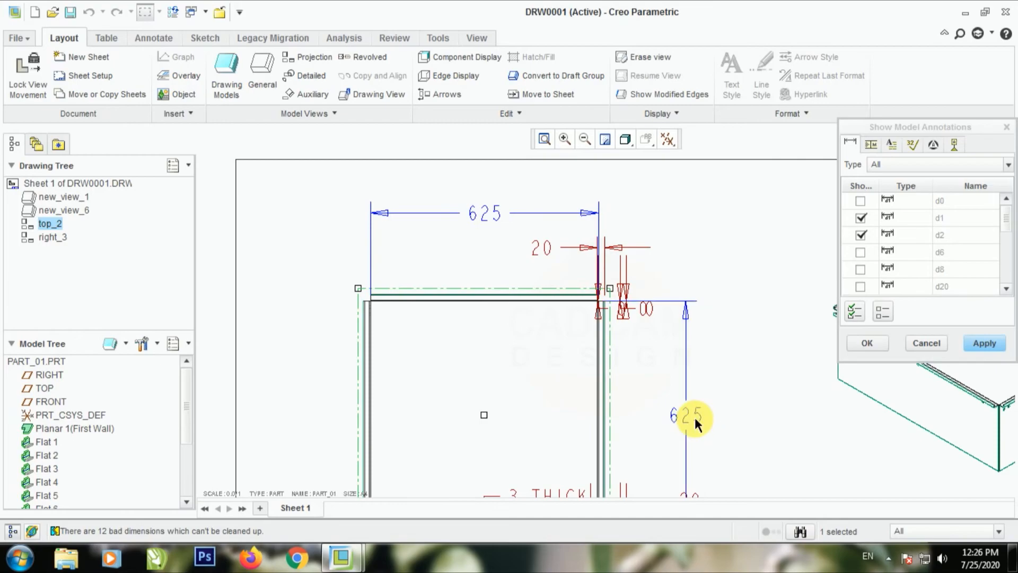
scroll(545, 247, "down", 2)
scroll(647, 419, "up", 4)
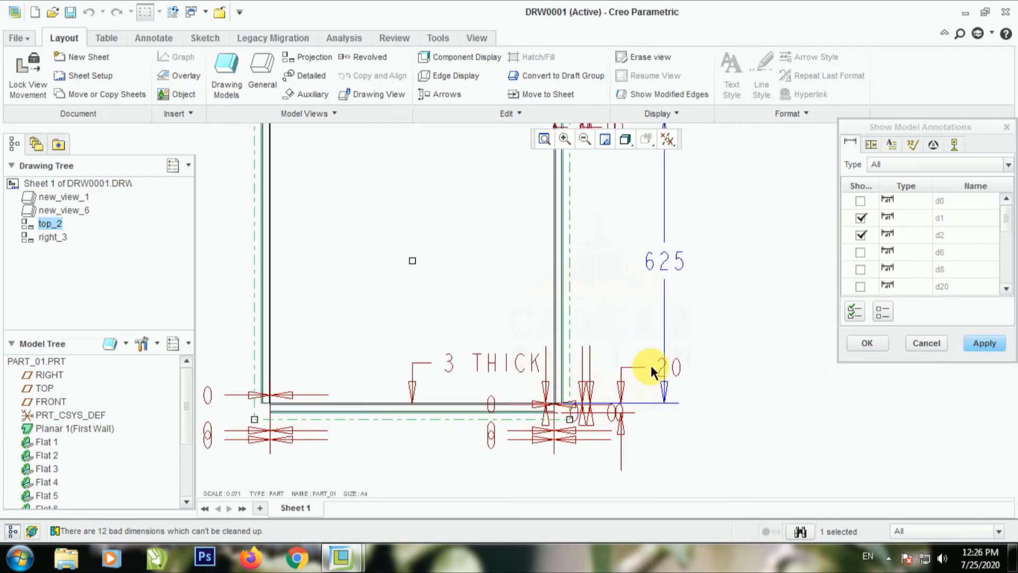
left_click(657, 364)
scroll(492, 358, "down", 3)
left_click(977, 345)
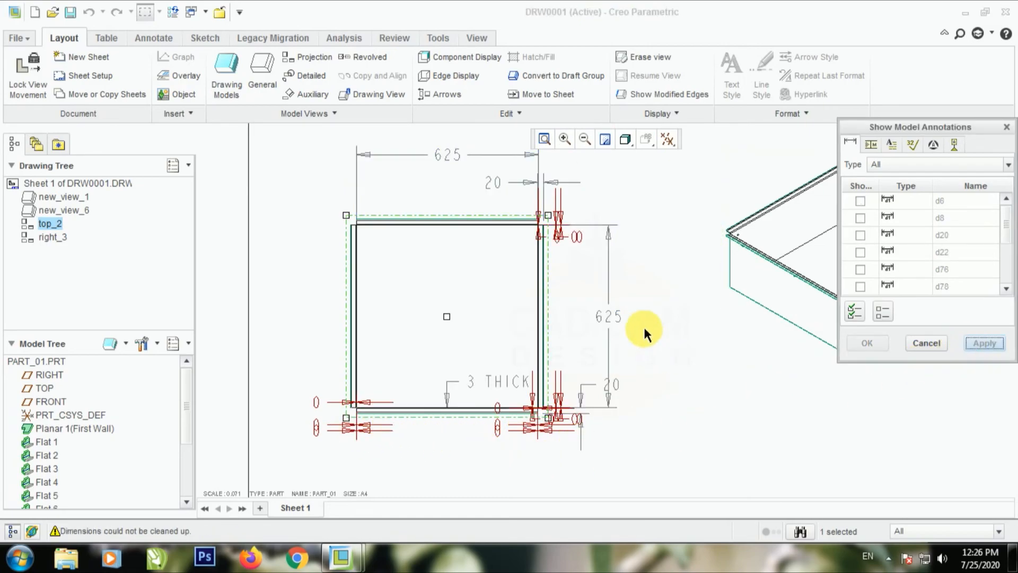
left_click(926, 343)
Move the top view's lower 20 flange dimension text below the view and bring the vertical 625 dimension closer to it
scroll(576, 417, "up", 2)
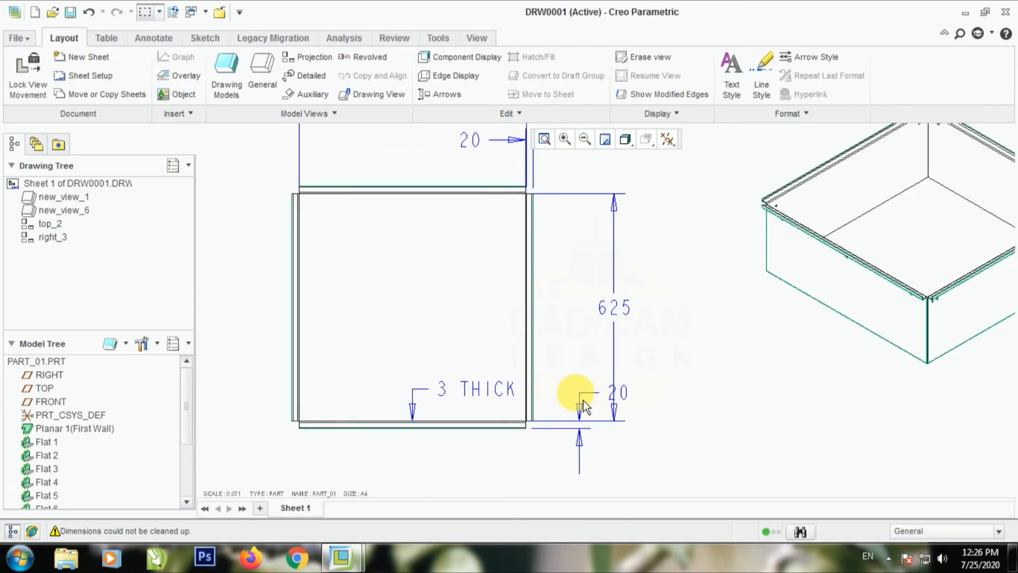
mouse_move(614, 398)
left_mouse_down()
mouse_move(625, 390)
mouse_move(597, 475)
left_mouse_up()
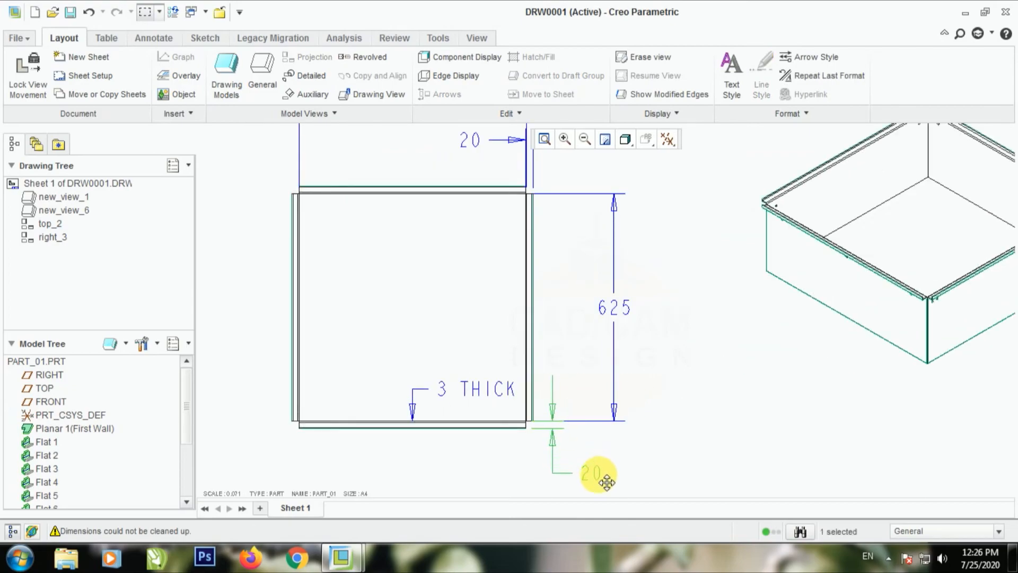
left_click(620, 310)
left_click_drag(613, 316, 598, 313)
Move the top view's upper 20 dimension text outside its right arrow and shift the horizontal 625 dimension closer to the view
scroll(560, 366, "down", 2)
scroll(513, 259, "up", 2)
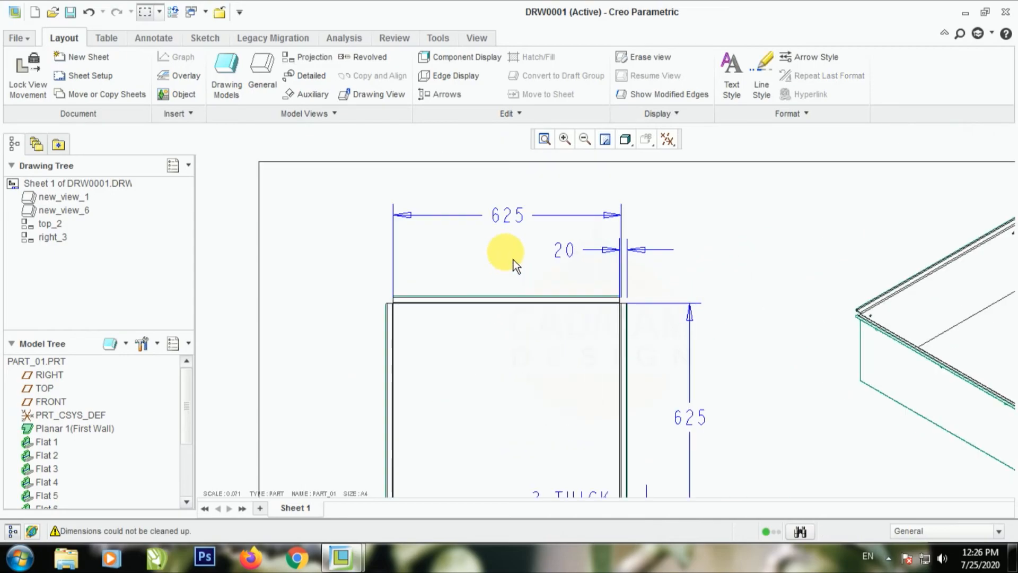
left_click(566, 250)
left_click_drag(559, 257, 683, 272)
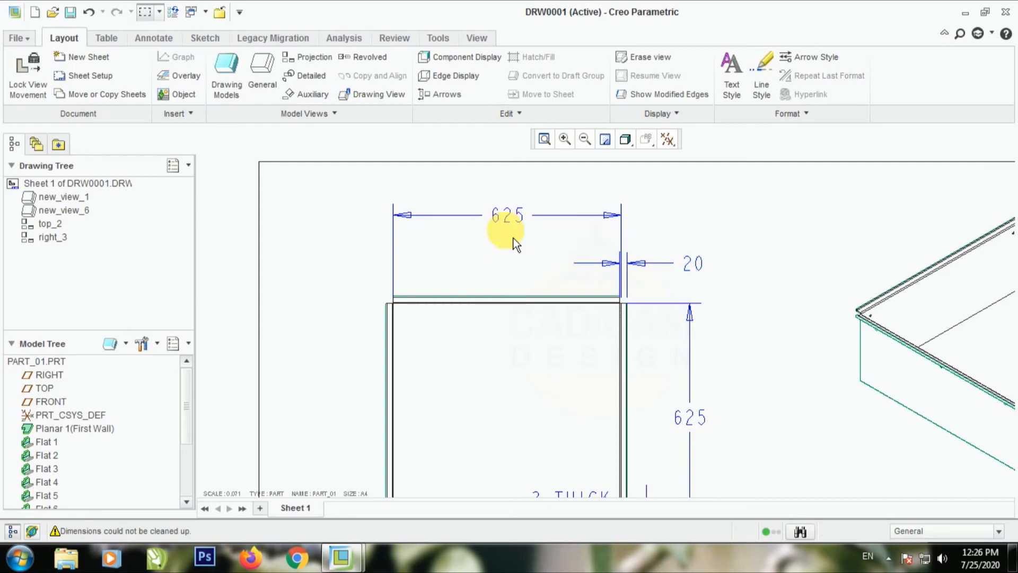
left_click_drag(508, 214, 508, 236)
left_click(479, 281)
scroll(391, 323, "down", 3)
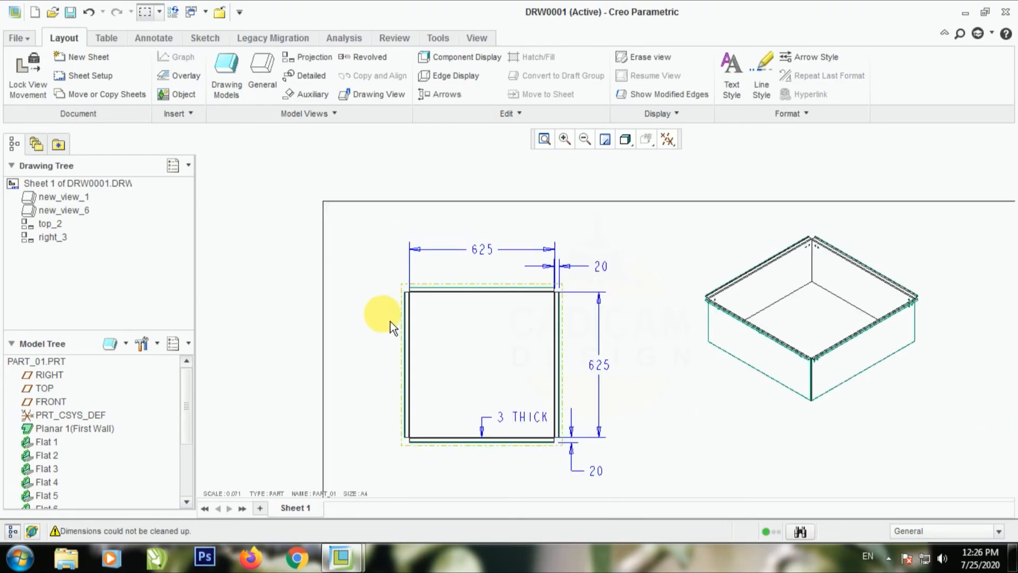
Move the 3 THICK dimension text from inside the top view to below its lower edge
scroll(361, 386, "up", 2)
scroll(352, 318, "down", 2)
scroll(498, 440, "up", 3)
left_click(545, 329)
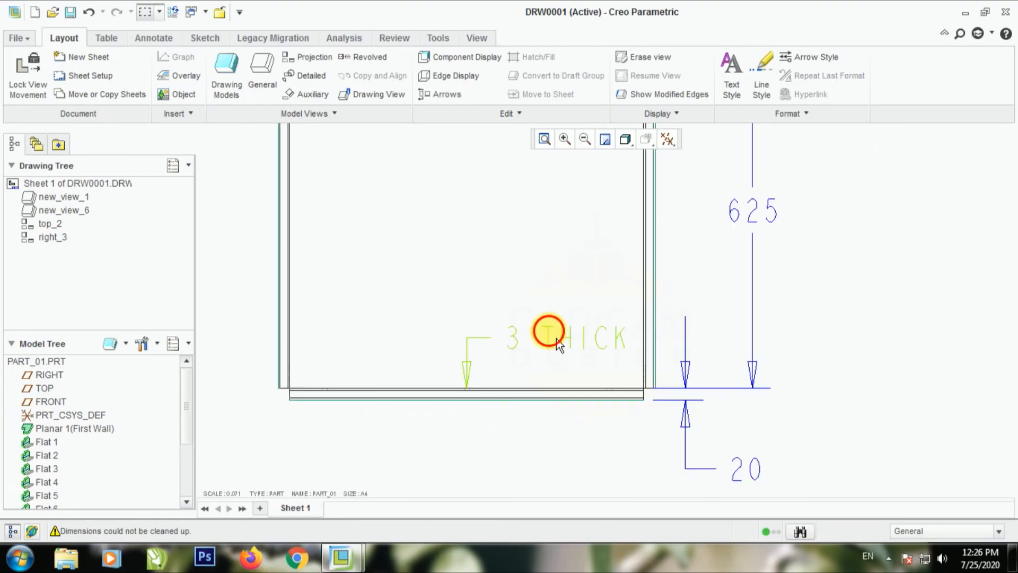
left_click_drag(555, 343, 552, 455)
left_click(379, 485)
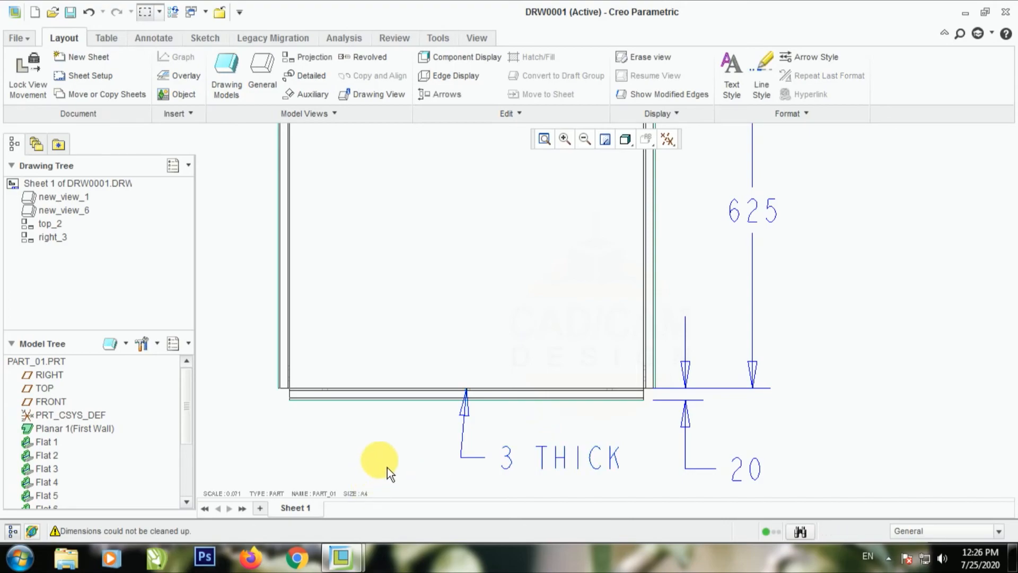
scroll(431, 406, "down", 3)
scroll(431, 344, "up", 3)
scroll(431, 326, "down", 3)
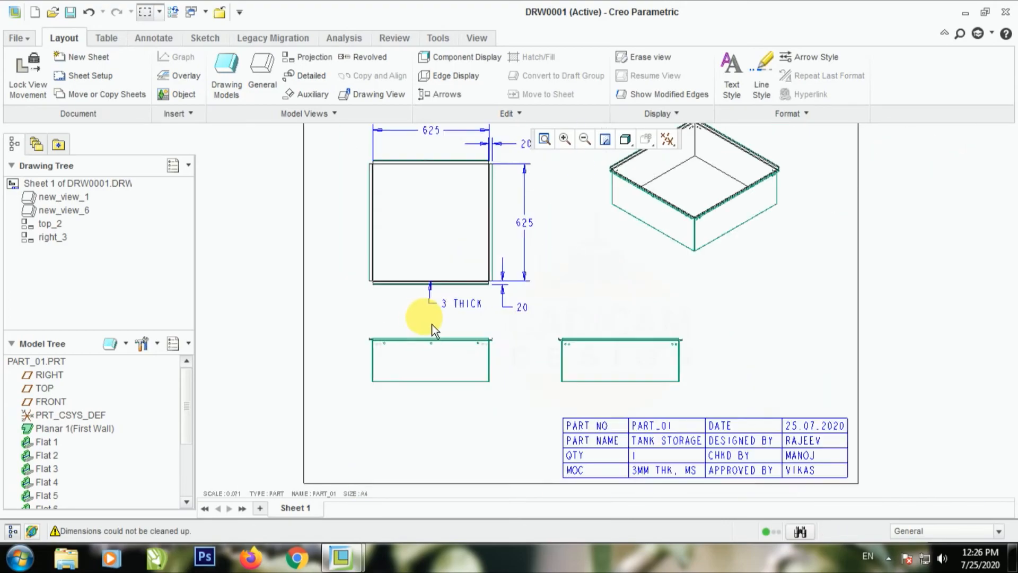
scroll(567, 357, "up", 4)
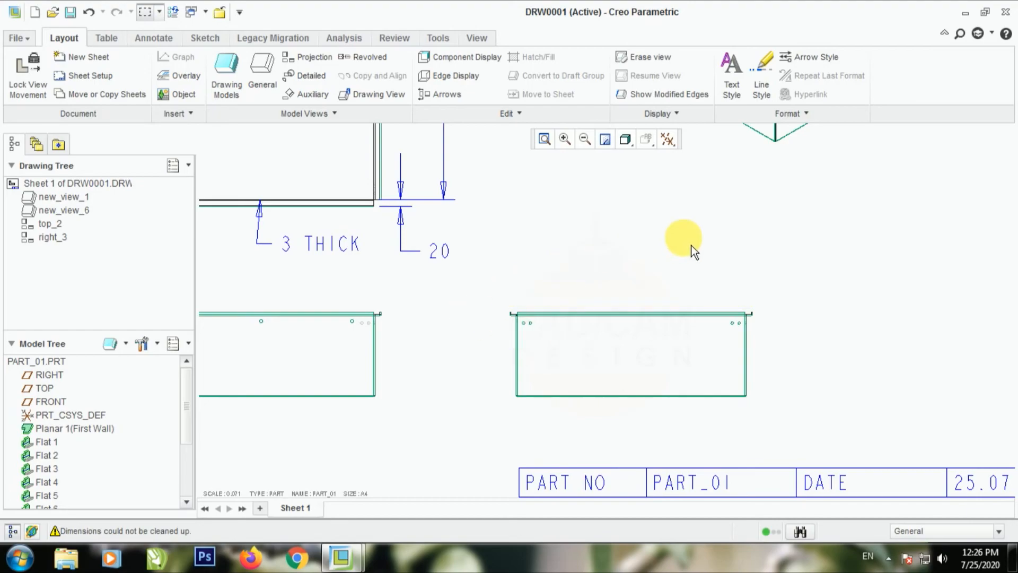
scroll(467, 419, "down", 3)
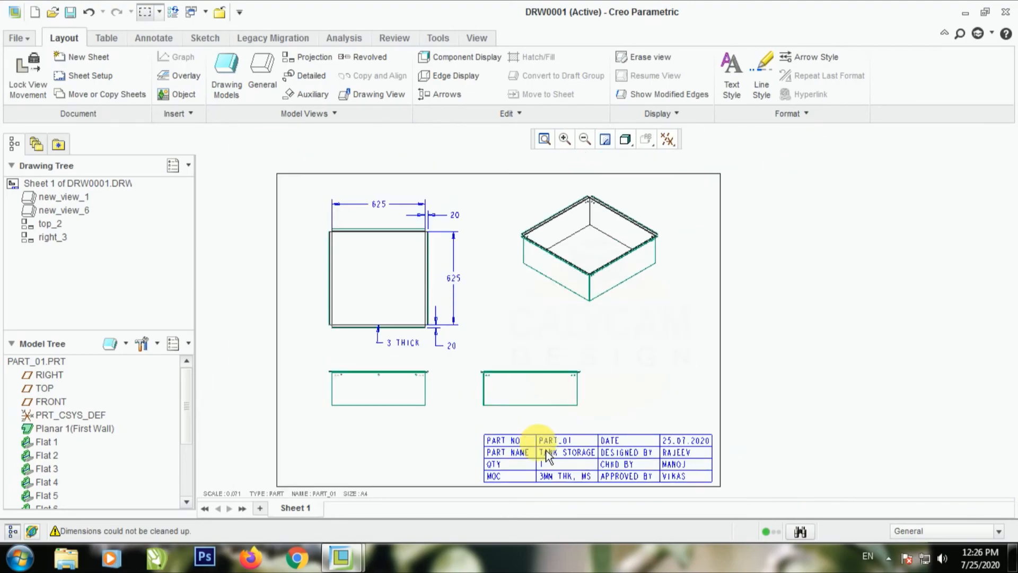
scroll(580, 417, "up", 4)
left_click(465, 340)
right_click(465, 340)
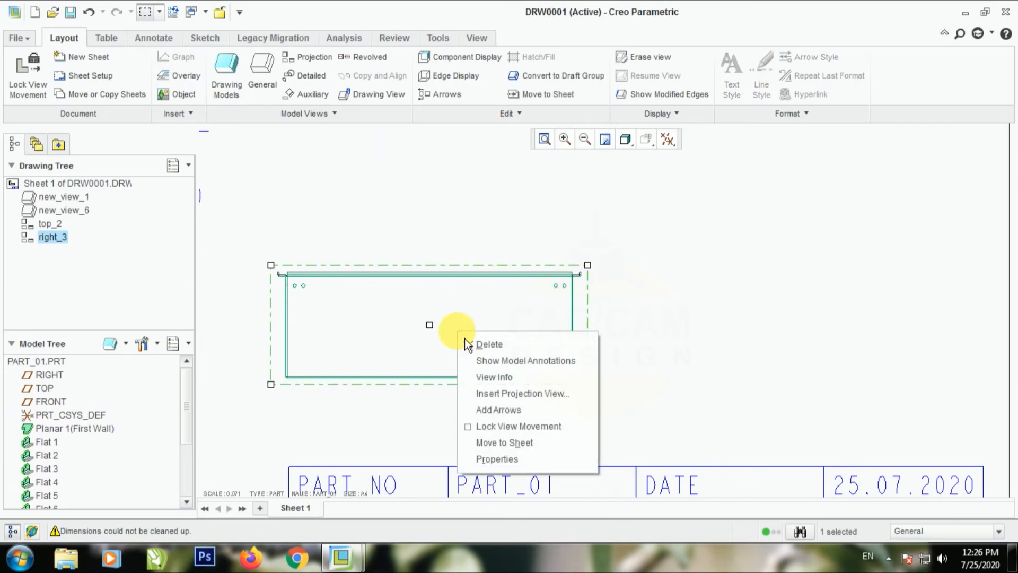
left_click(508, 360)
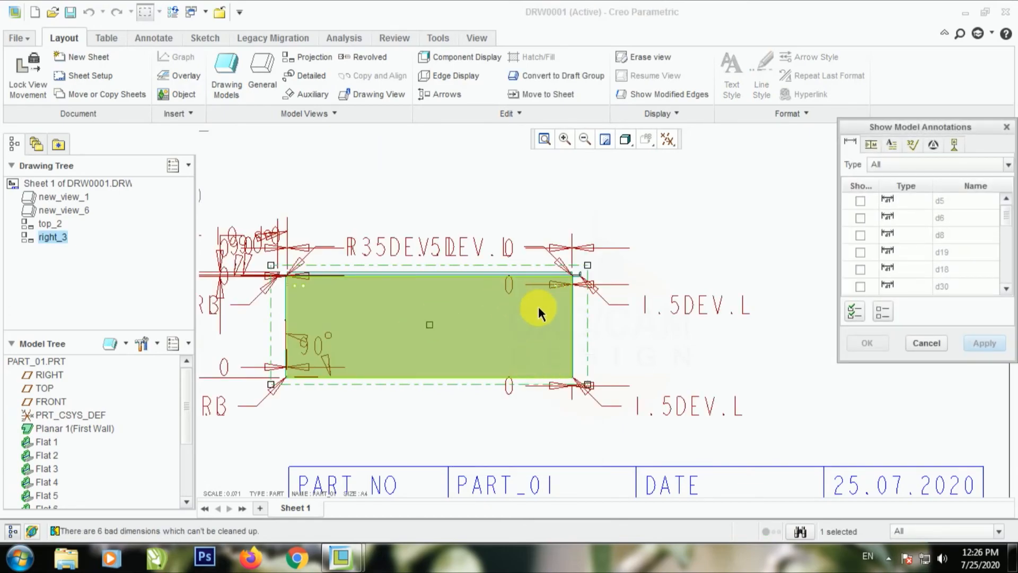
scroll(538, 307, "down", 2)
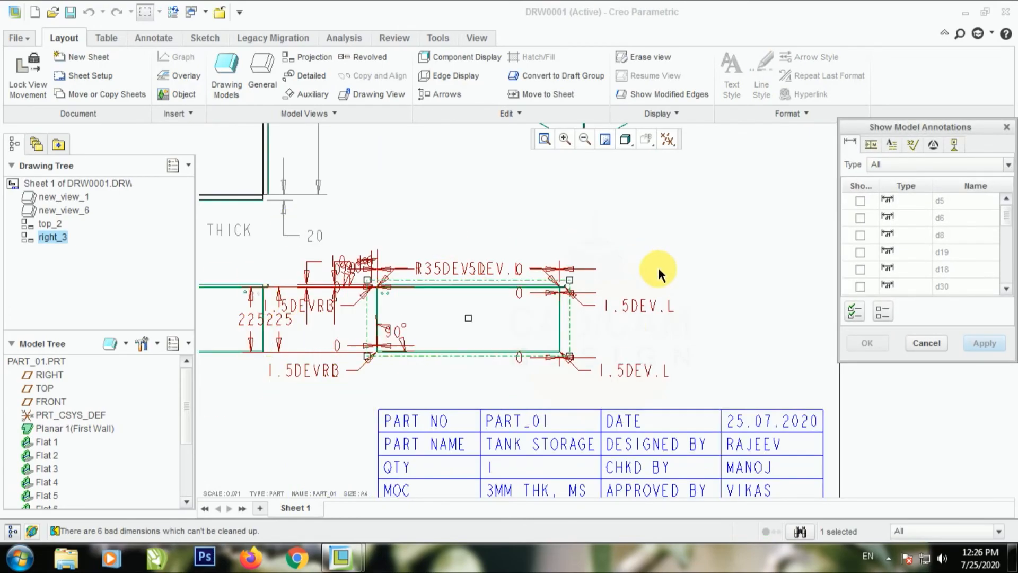
left_click(937, 349)
scroll(685, 354, "down", 2)
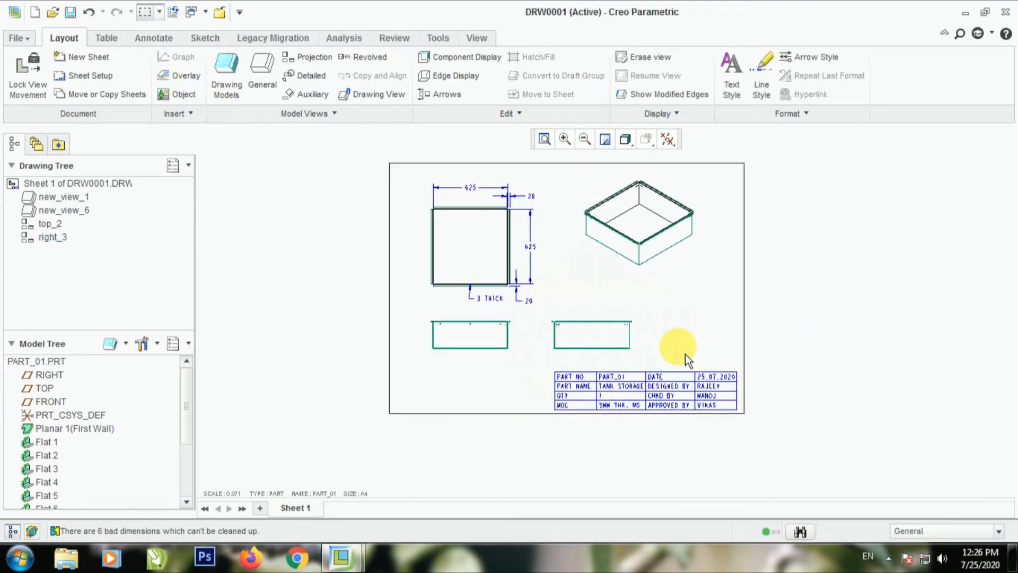
Turn on the display of all datum axes, points, coordinate systems and planes
scroll(480, 343, "up", 3)
scroll(482, 345, "up", 1)
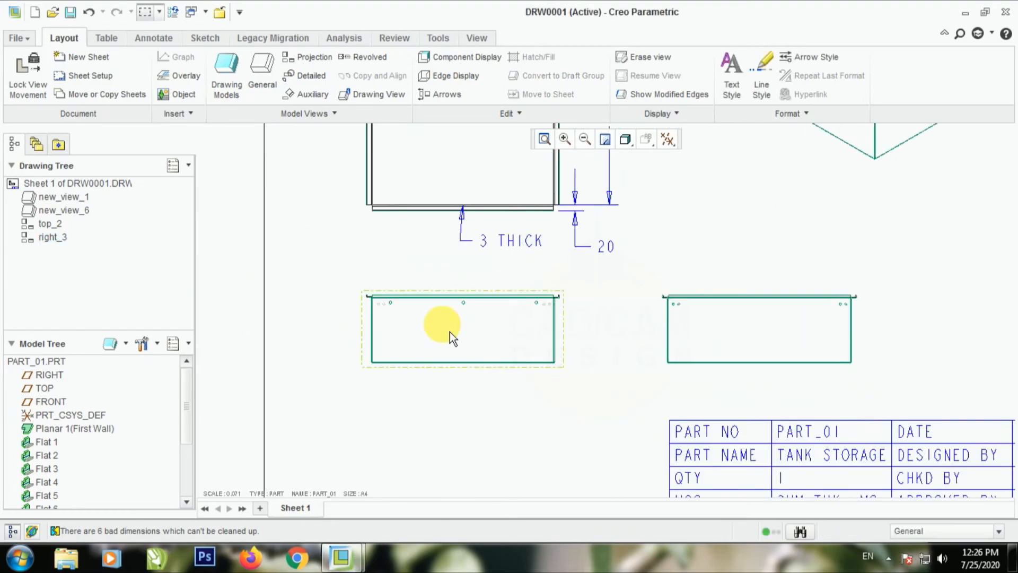
scroll(450, 333, "up", 2)
left_click(669, 141)
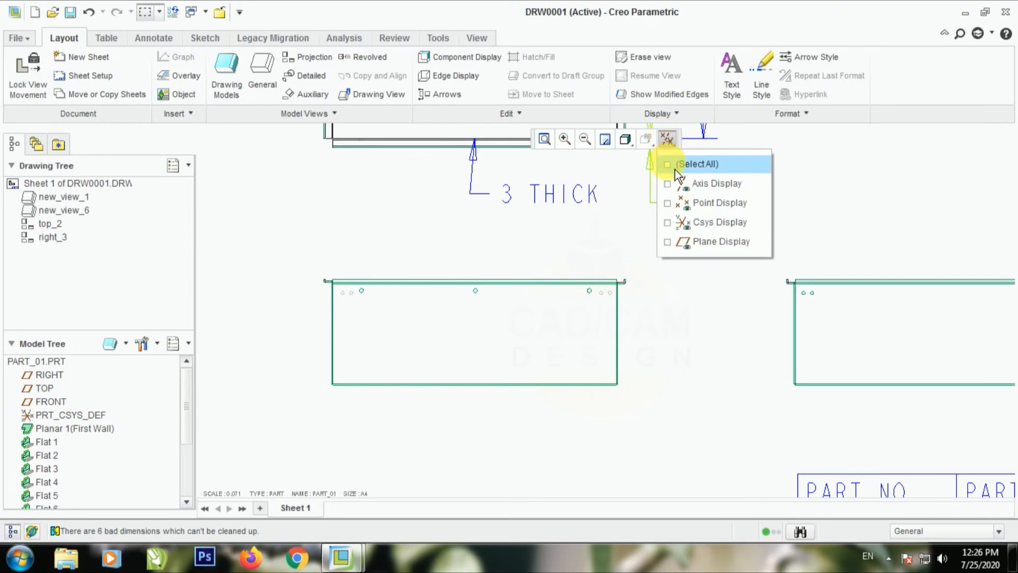
left_click(677, 164)
Open Show Model Annotations for the front view and list its datum axes
double_click(402, 350)
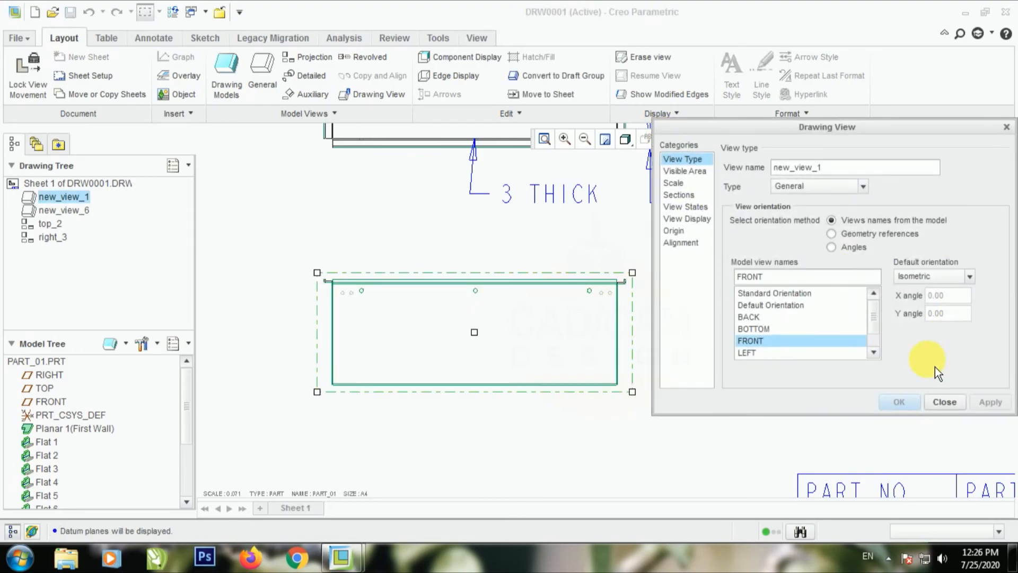
key("Escape")
right_click(519, 368)
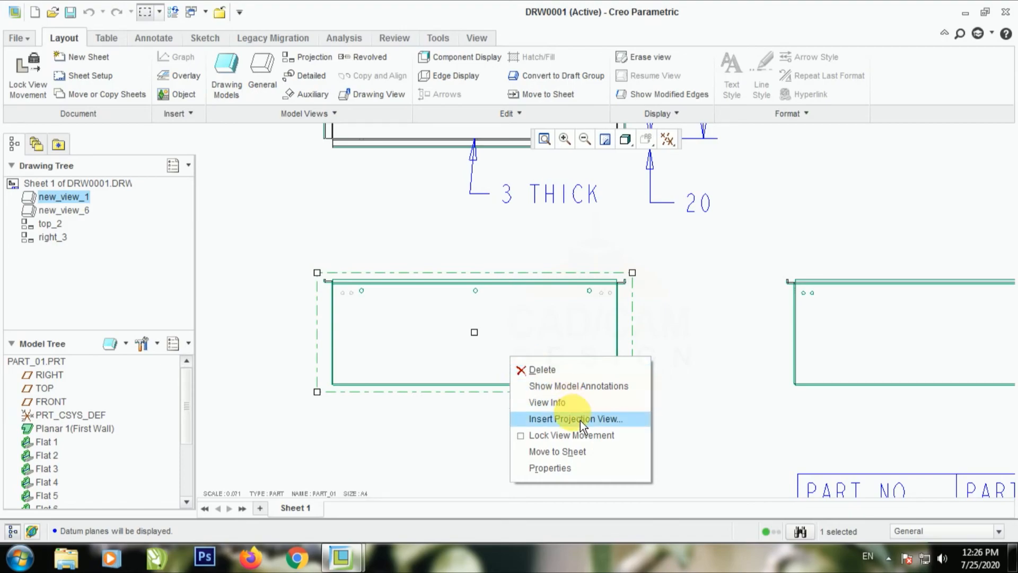
left_click(583, 387)
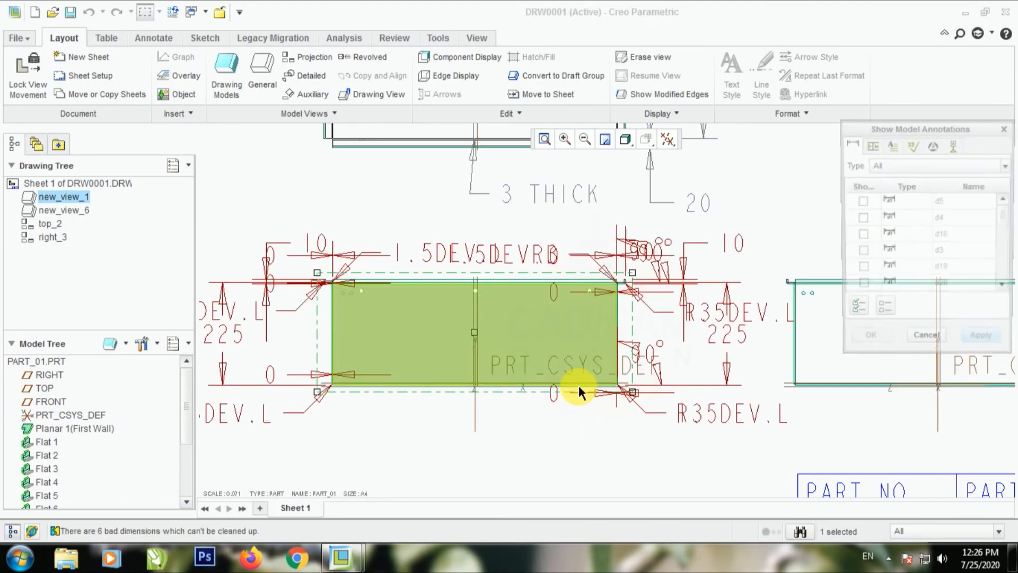
left_click(879, 150)
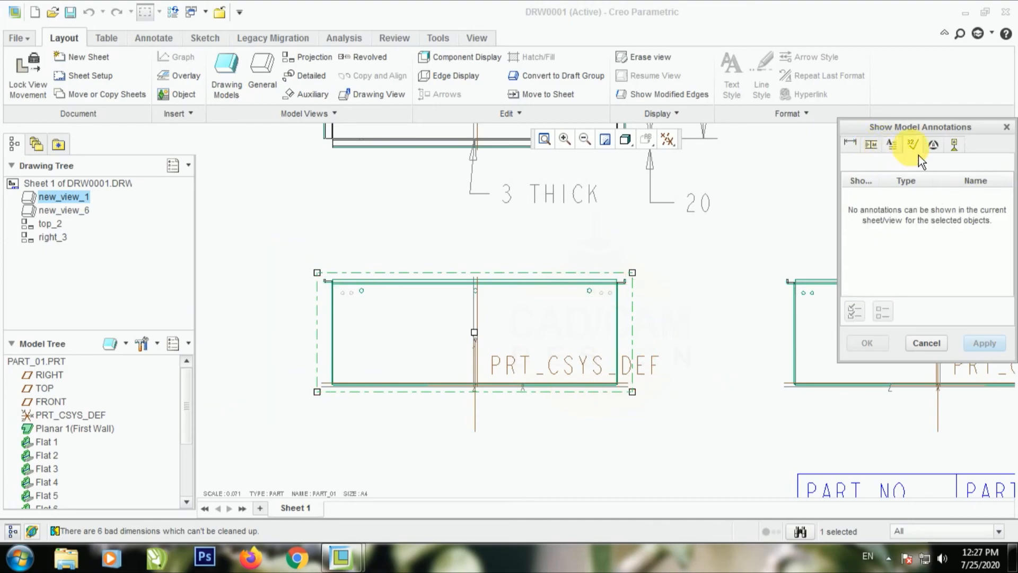
left_click(956, 150)
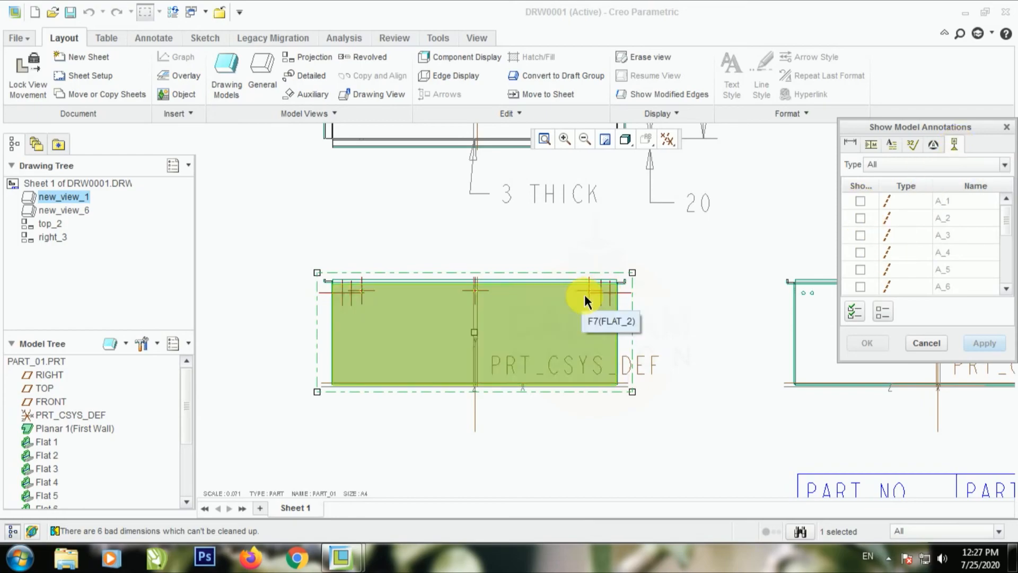
left_click(860, 201)
left_click(861, 218)
left_click(861, 235)
left_click(860, 252)
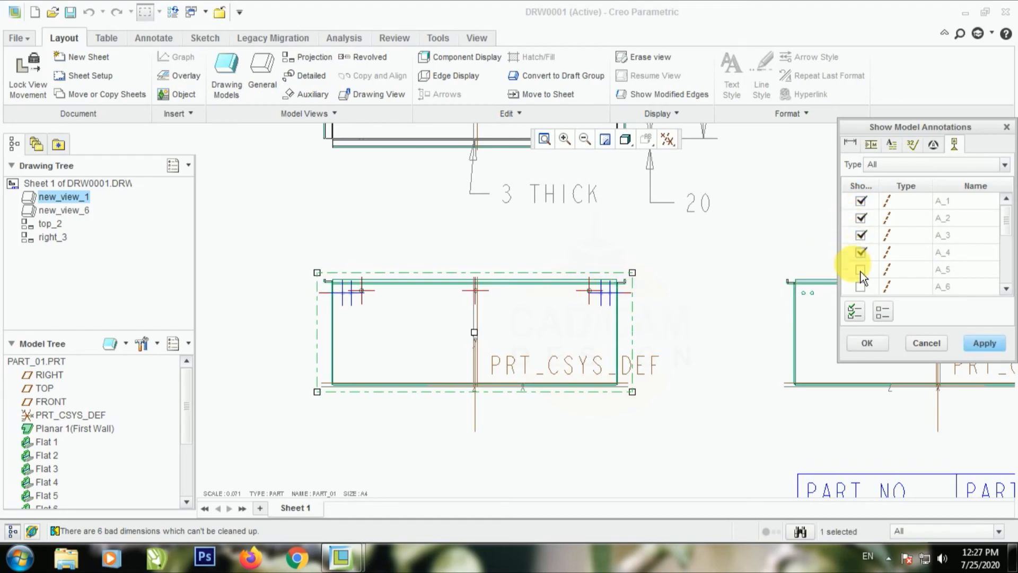
left_click(860, 269)
left_click(860, 287)
scroll(1012, 270, "down", 2)
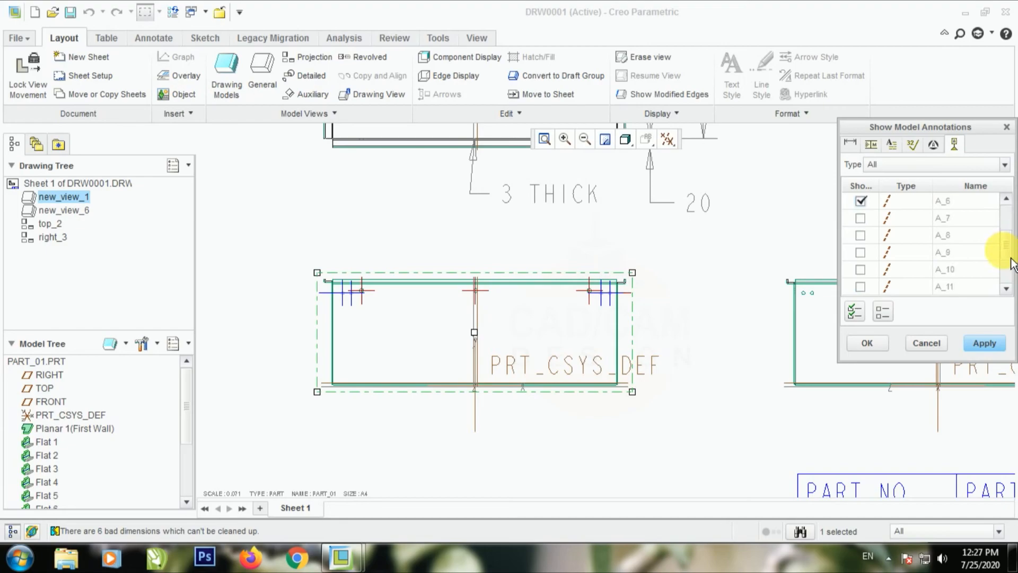
left_click(854, 311)
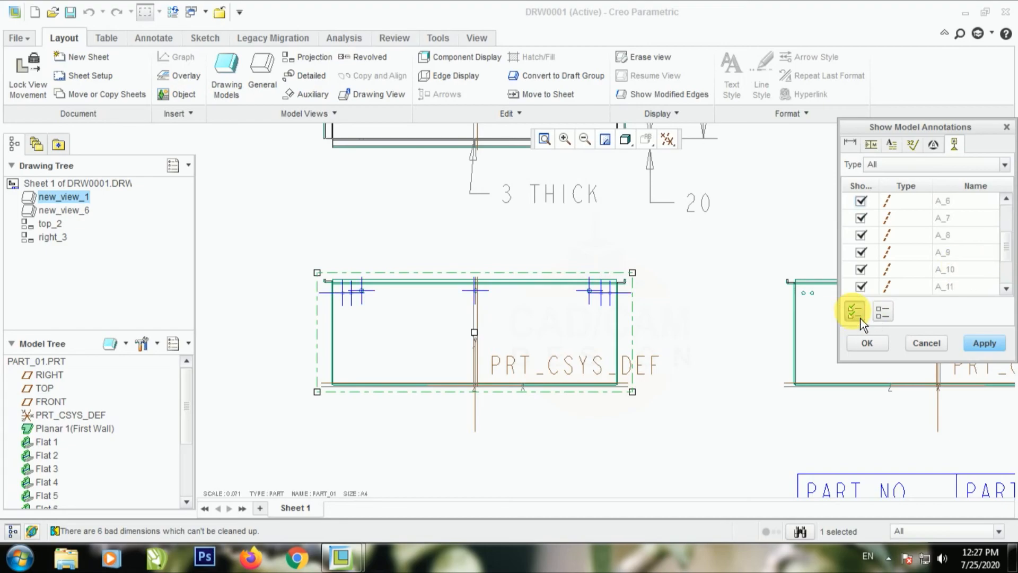
left_click(883, 312)
left_click(863, 319)
left_click(889, 318)
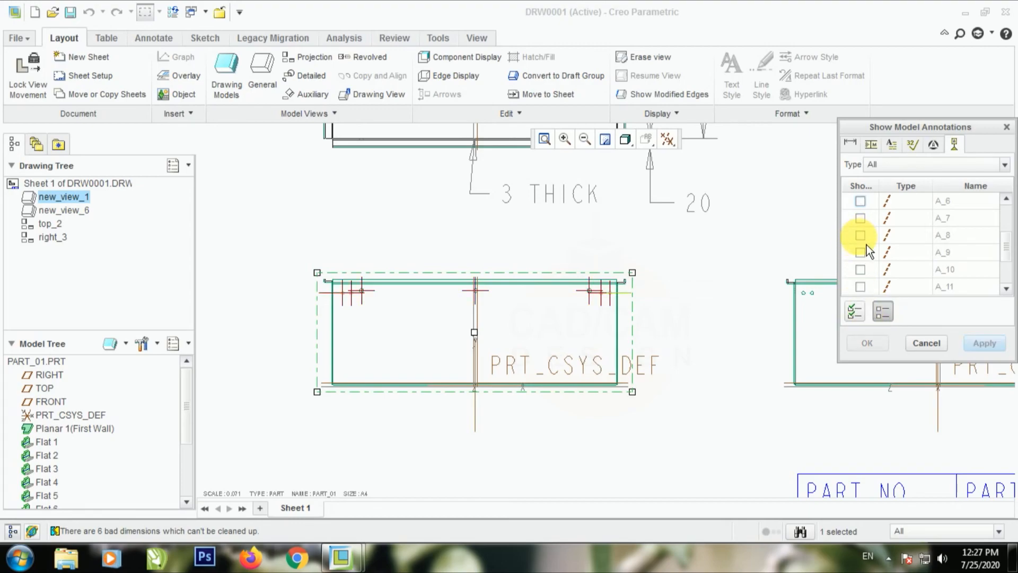
Show the A_10 datum axis on the front view and close the model annotations
left_click(864, 270)
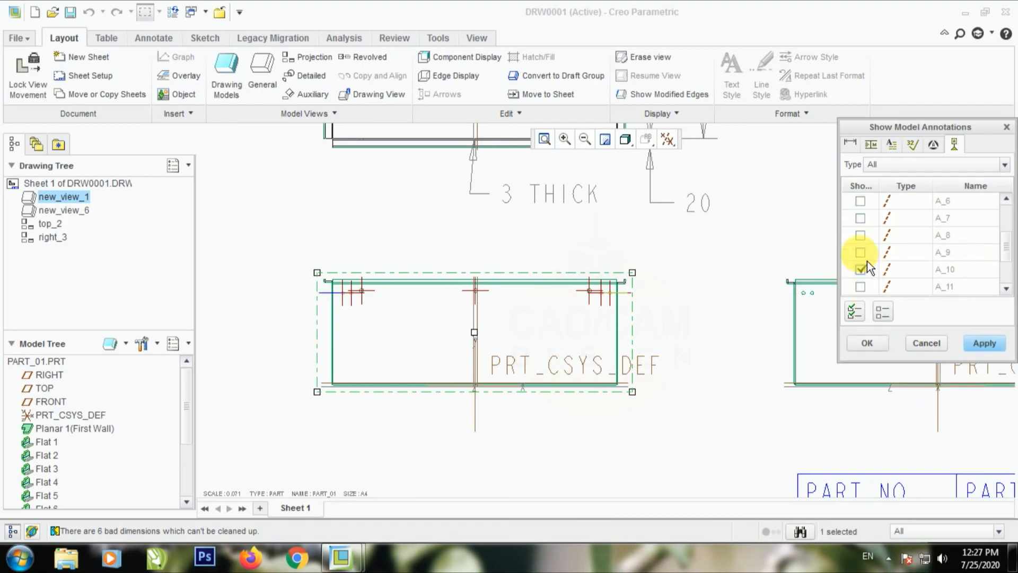
left_click(984, 343)
left_click(926, 343)
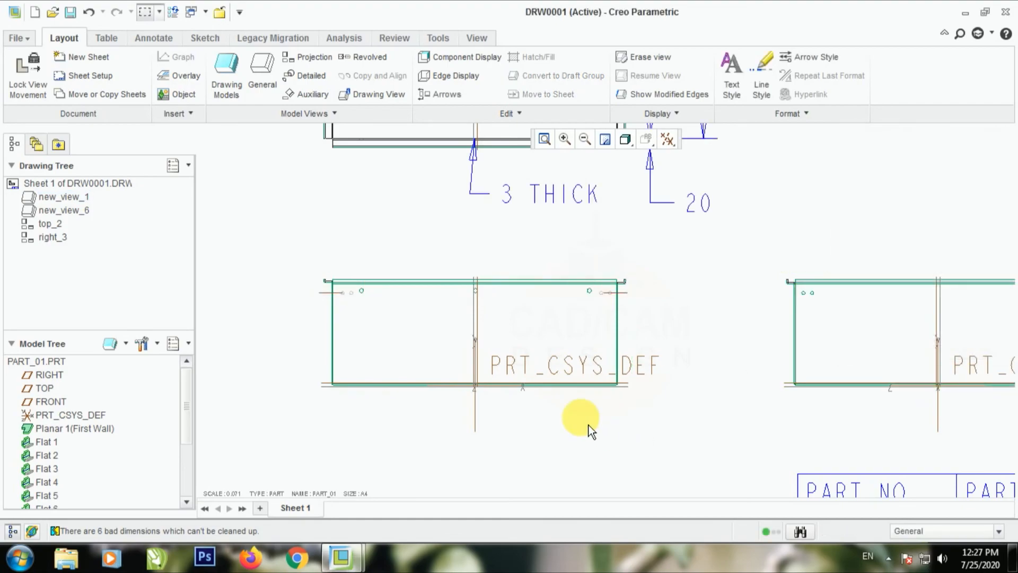
Turn off the display of datum points, coordinate systems and planes
scroll(551, 419, "up", 1)
scroll(402, 320, "down", 6)
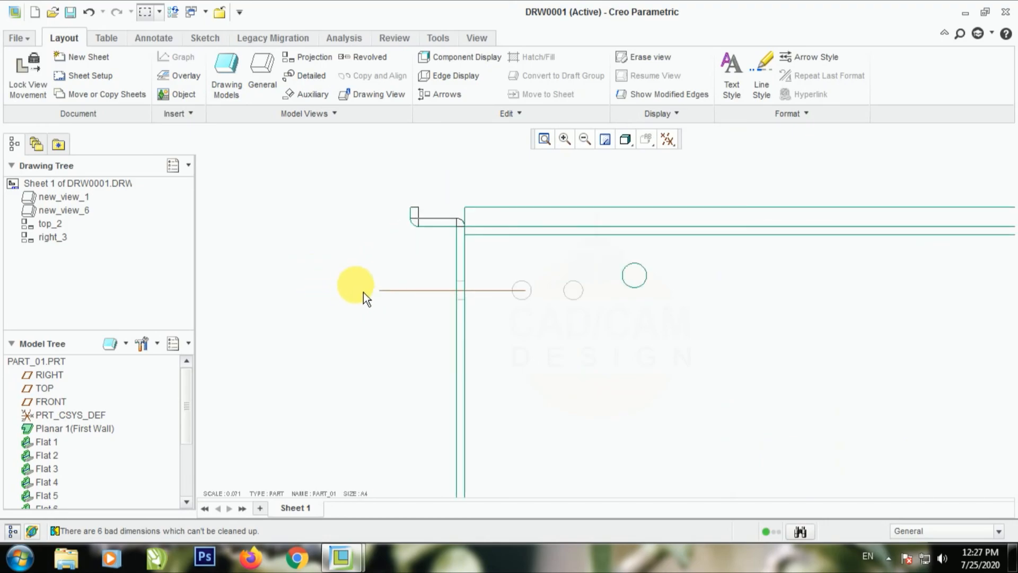
scroll(364, 290, "down", 2)
scroll(398, 310, "up", 2)
scroll(421, 307, "down", 2)
scroll(390, 297, "up", 2)
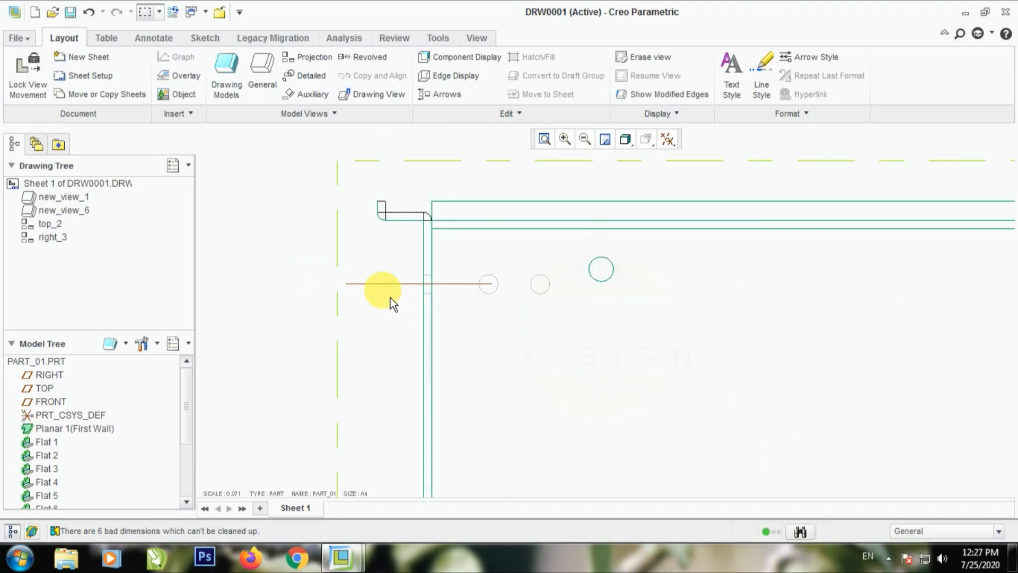
scroll(390, 298, "up", 4)
scroll(596, 391, "down", 2)
left_click(667, 139)
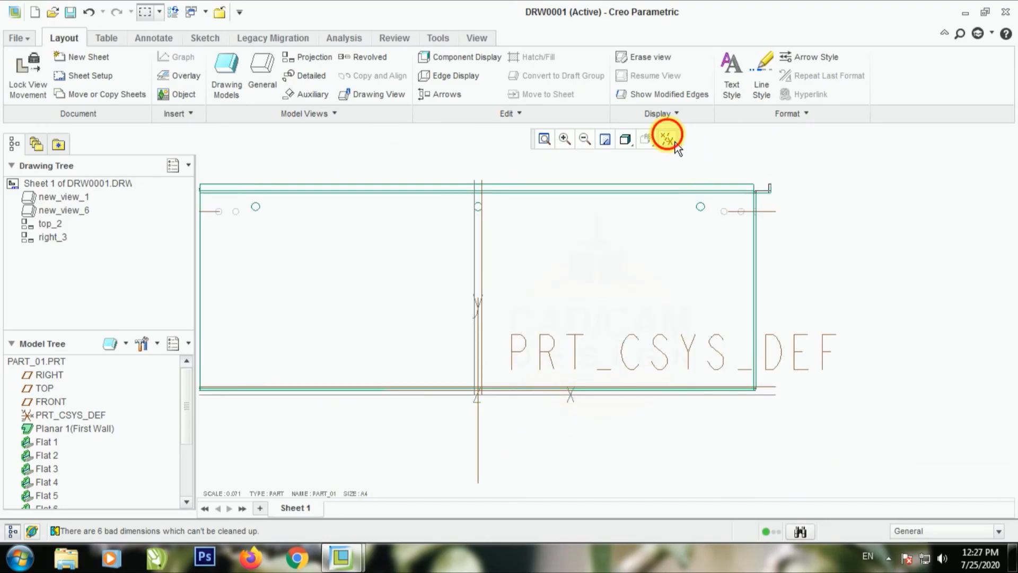
left_click(663, 202)
left_click(667, 225)
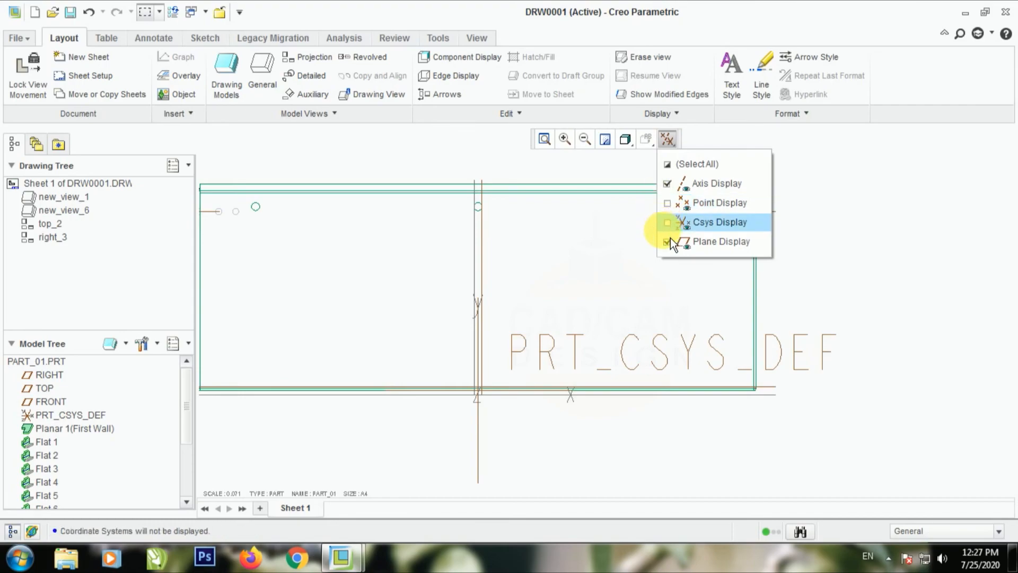
left_click(667, 242)
Examine the axis lines through the side-wall holes near both upper corners of the front view
scroll(682, 436, "up", 2)
scroll(564, 432, "down", 2)
scroll(533, 427, "up", 2)
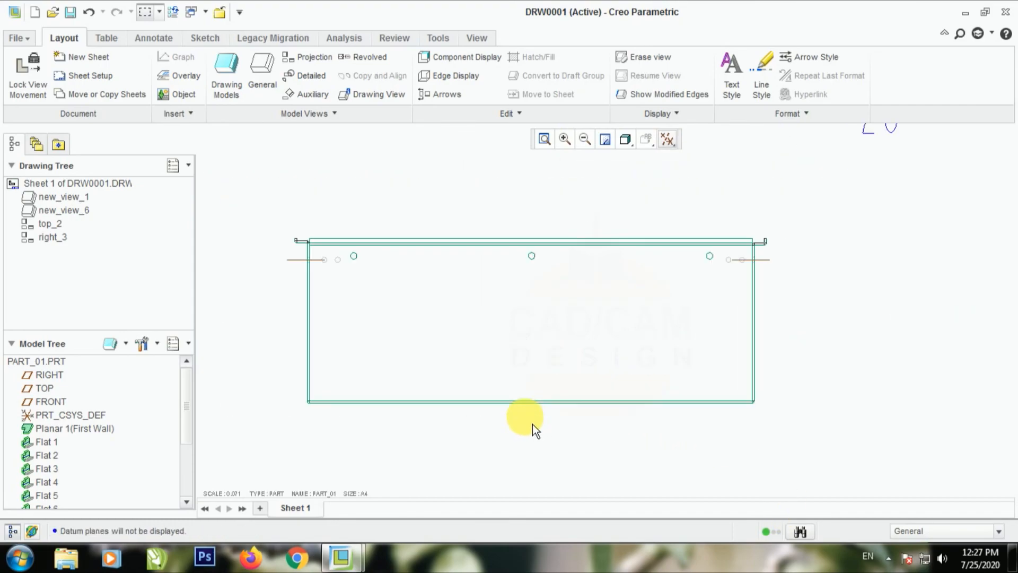
scroll(782, 271, "down", 4)
scroll(660, 309, "up", 1)
scroll(693, 327, "down", 1)
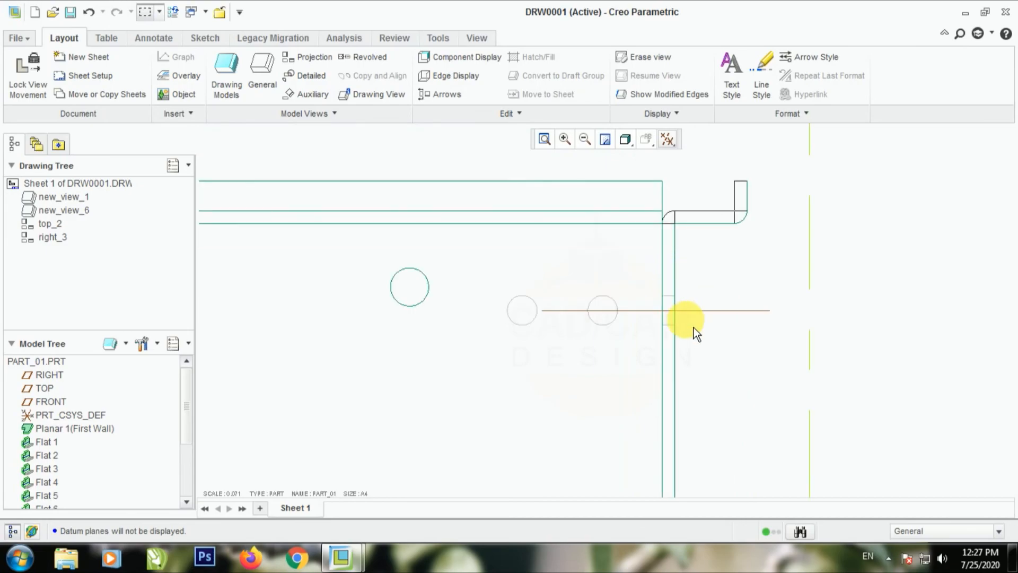
scroll(675, 307, "down", 2)
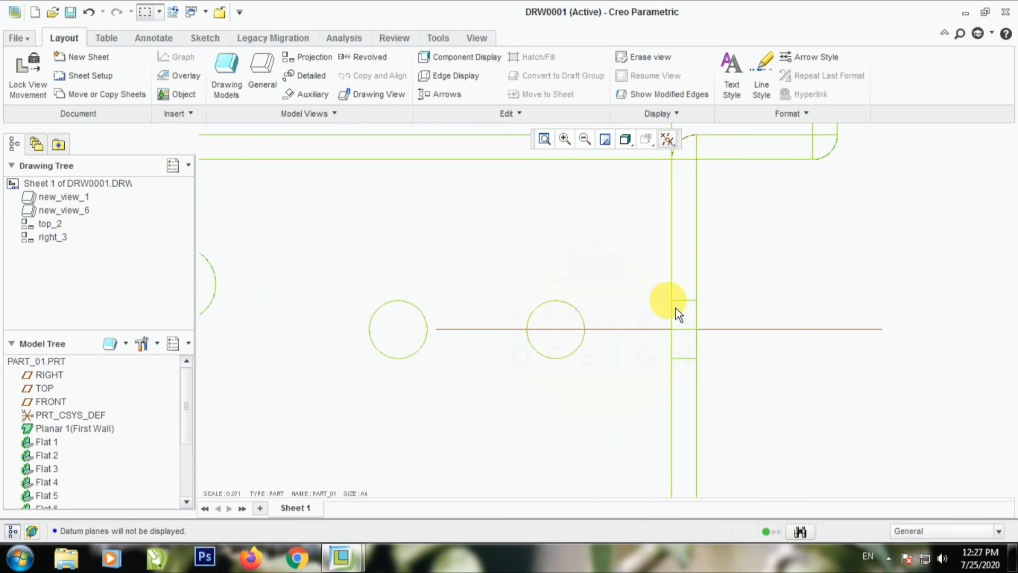
left_click(724, 337)
scroll(641, 298, "up", 3)
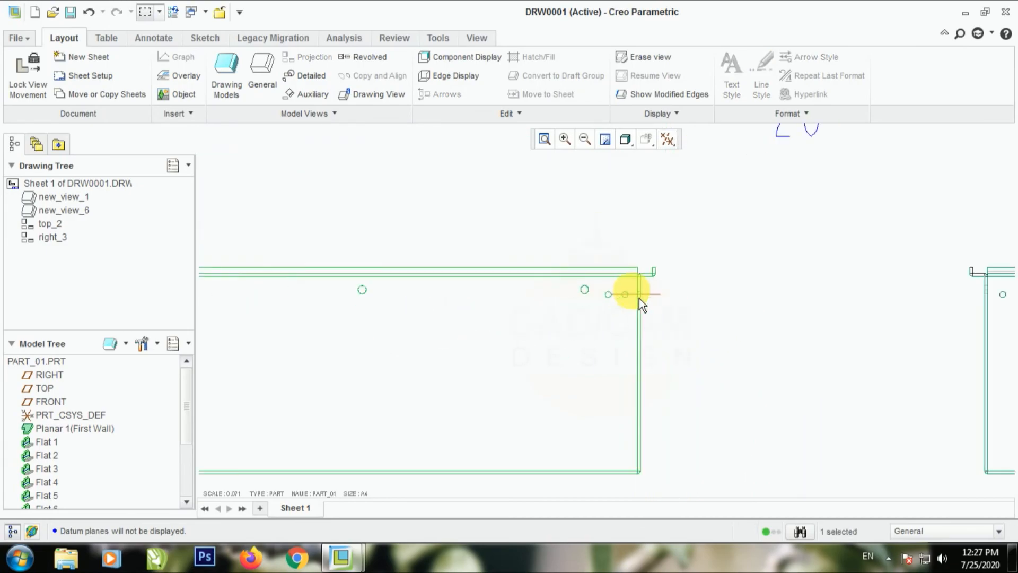
scroll(302, 318, "up", 3)
scroll(315, 319, "down", 2)
scroll(312, 324, "up", 2)
scroll(311, 320, "down", 2)
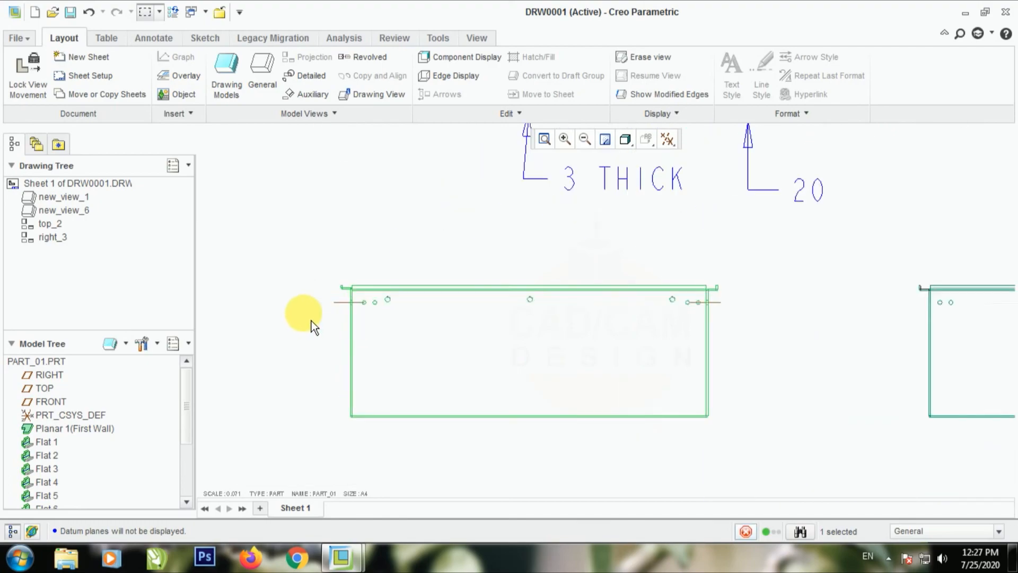
scroll(311, 320, "down", 2)
double_click(373, 305)
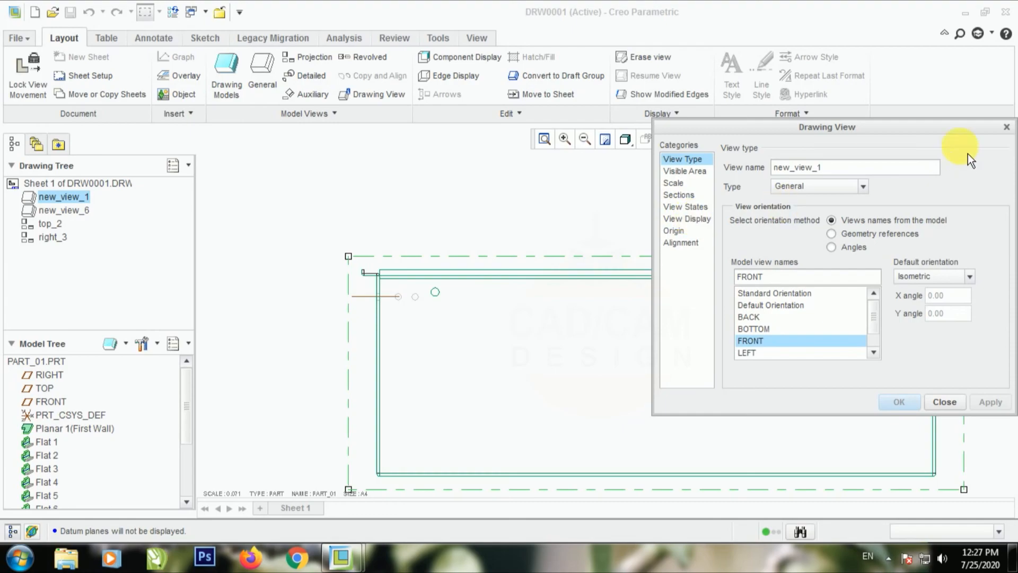
left_click(1006, 127)
Show all of the front view's listed datum axes with Show Model Annotations
right_click(612, 300)
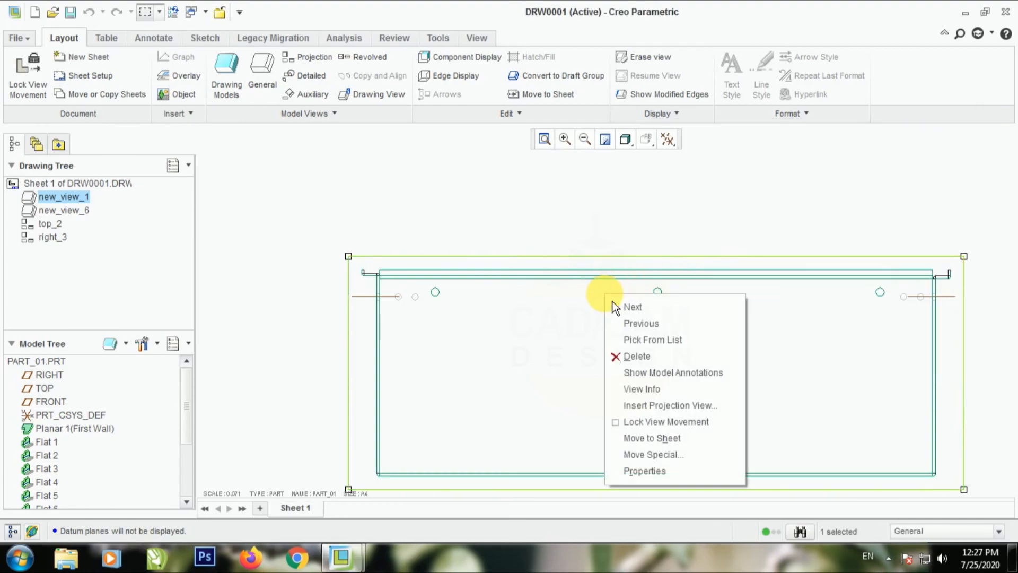
left_click(653, 377)
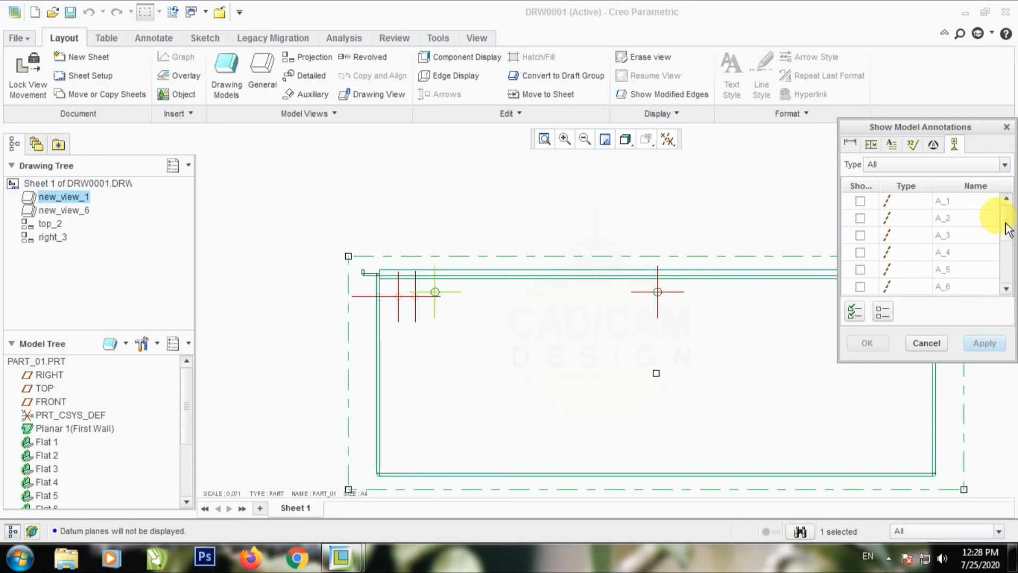
left_click(855, 313)
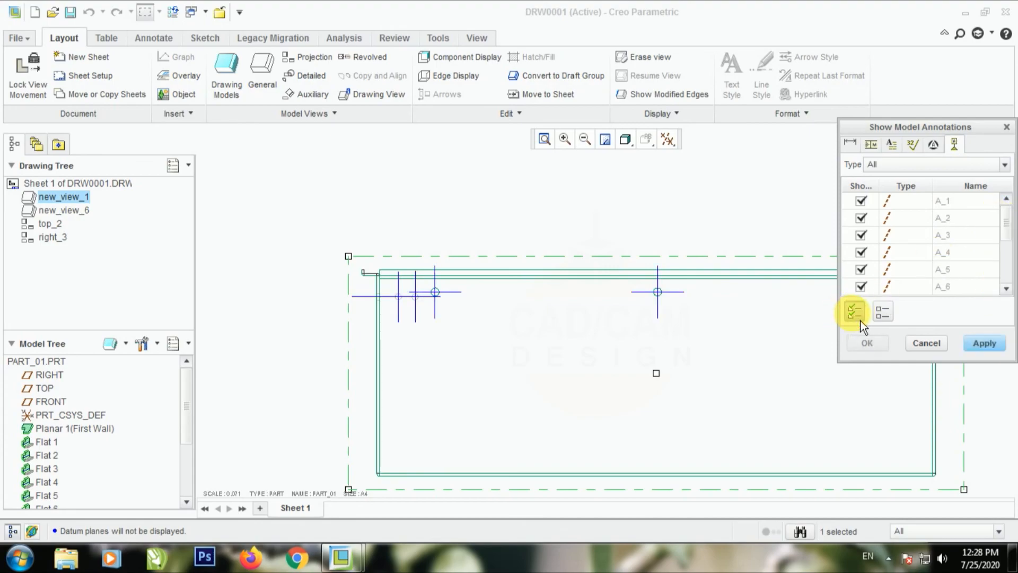
left_click(982, 344)
Examine the hole axes on the front view up close and within the whole sheet layout
scroll(295, 325, "up", 3)
scroll(295, 325, "down", 1)
scroll(416, 313, "down", 2)
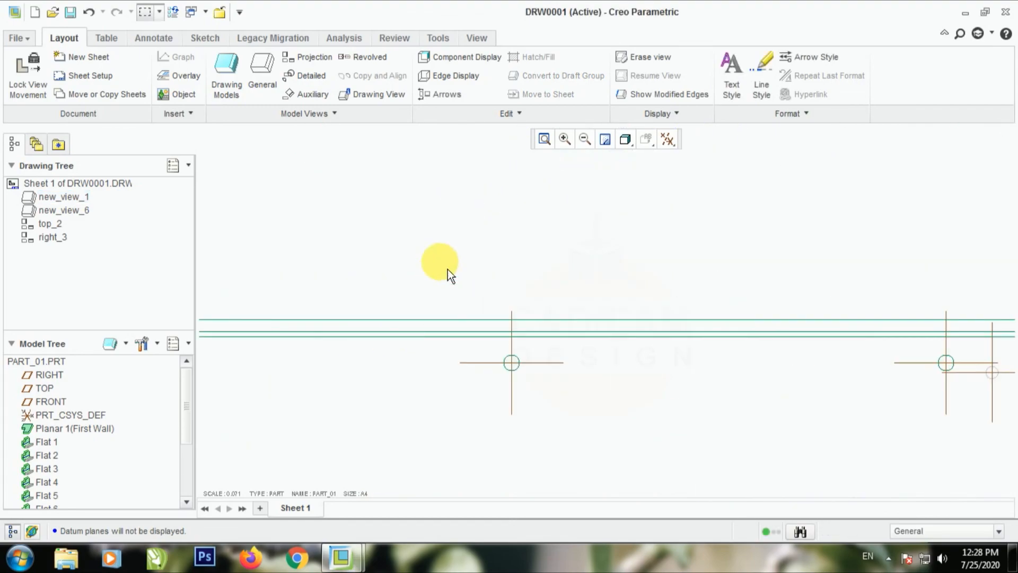
scroll(448, 271, "down", 2)
scroll(448, 269, "up", 2)
scroll(577, 448, "up", 2)
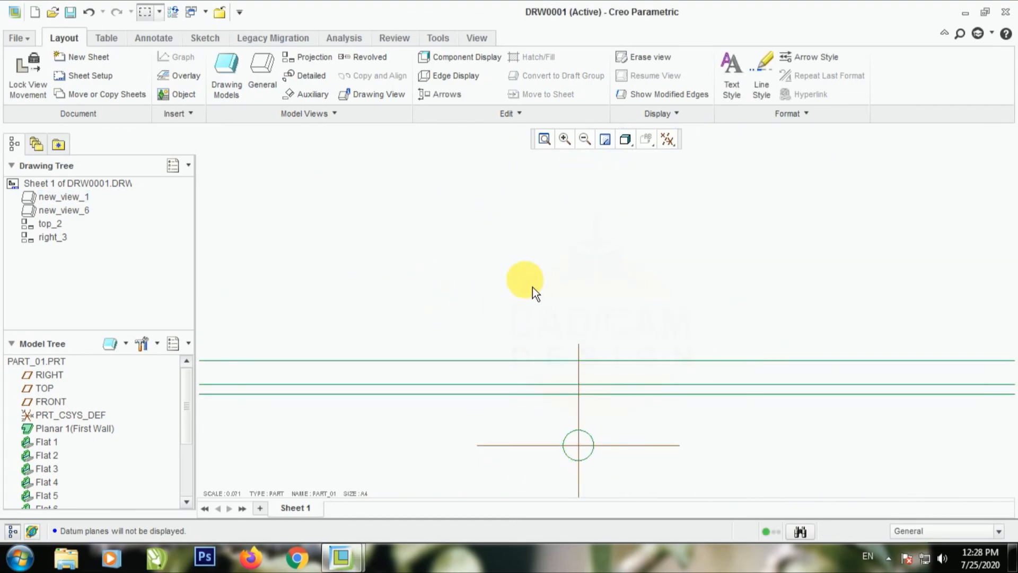
scroll(532, 287, "up", 2)
scroll(532, 287, "up", 3)
scroll(525, 350, "up", 1)
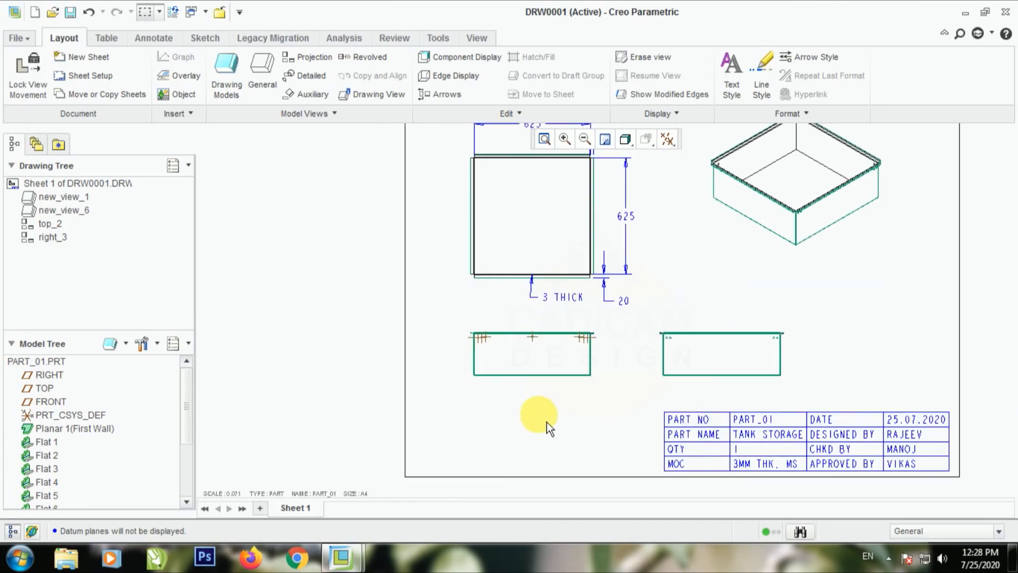
scroll(526, 382, "up", 2)
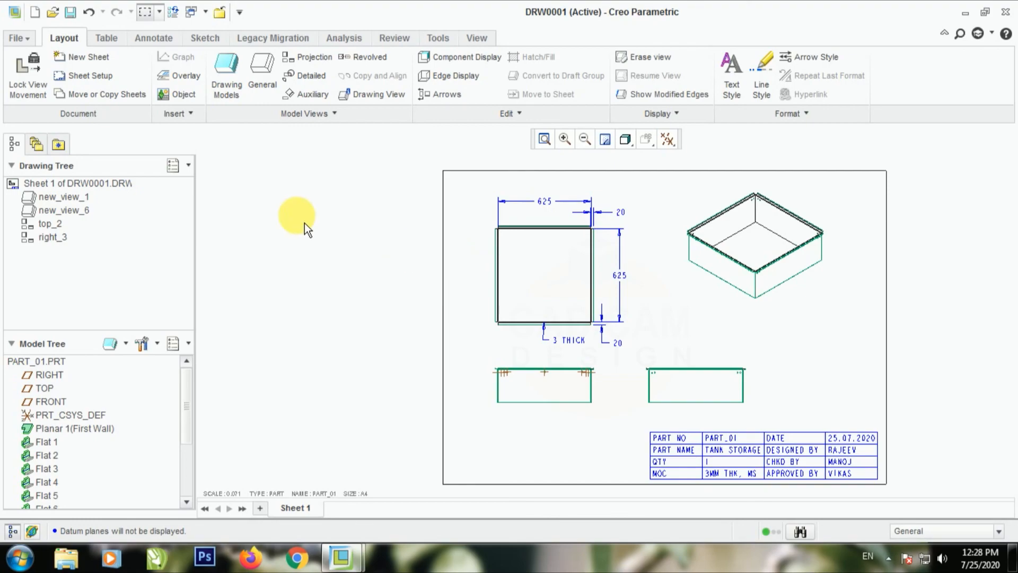
scroll(565, 390, "down", 3)
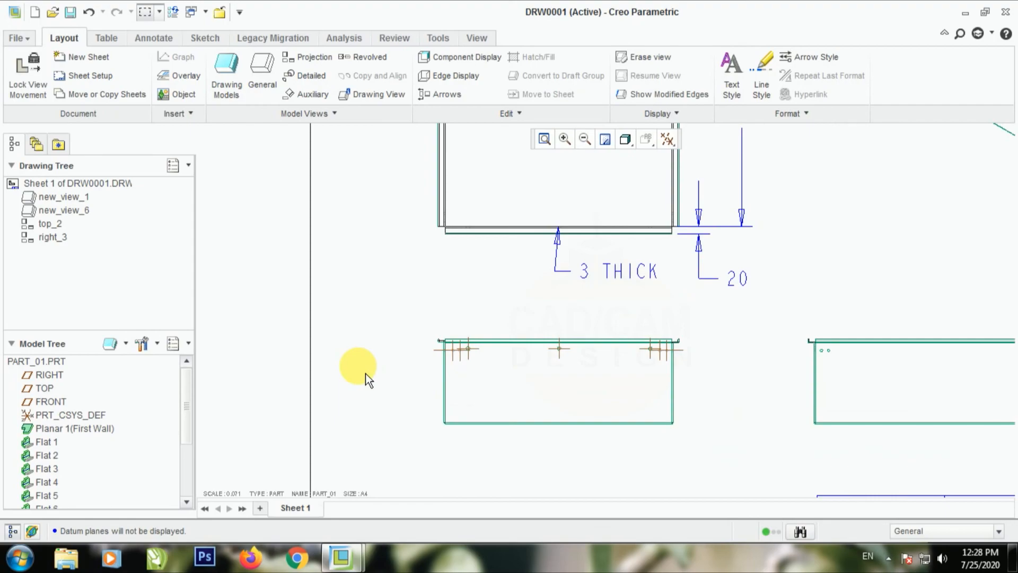
scroll(365, 373, "up", 2)
scroll(512, 375, "down", 4)
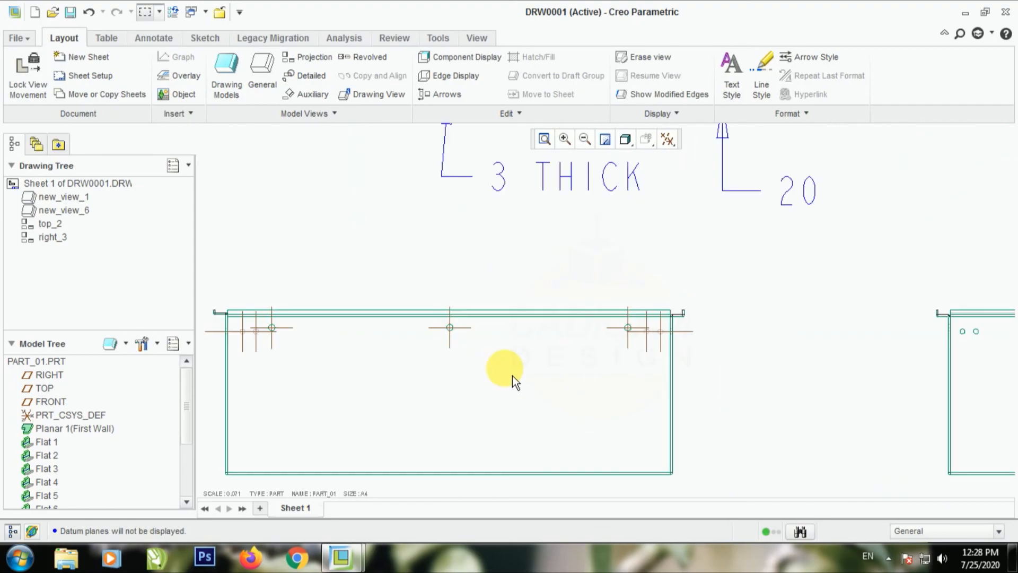
scroll(512, 376, "up", 4)
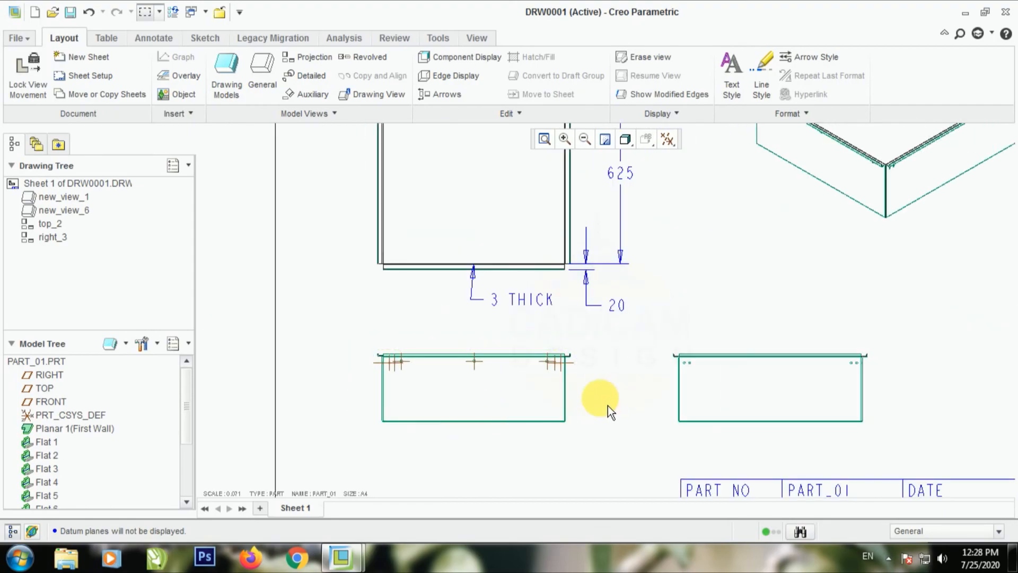
scroll(607, 405, "up", 2)
scroll(643, 309, "down", 1)
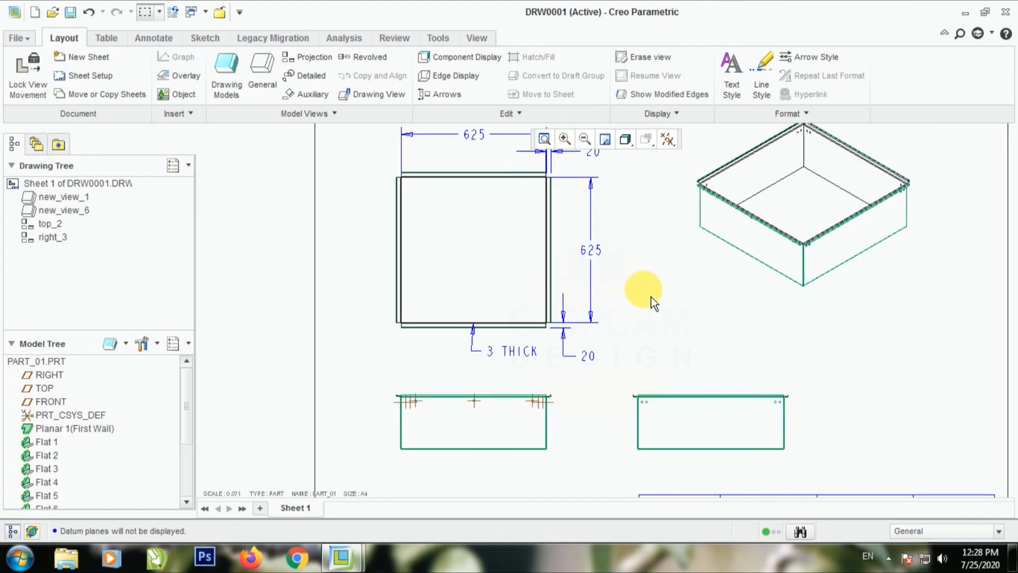